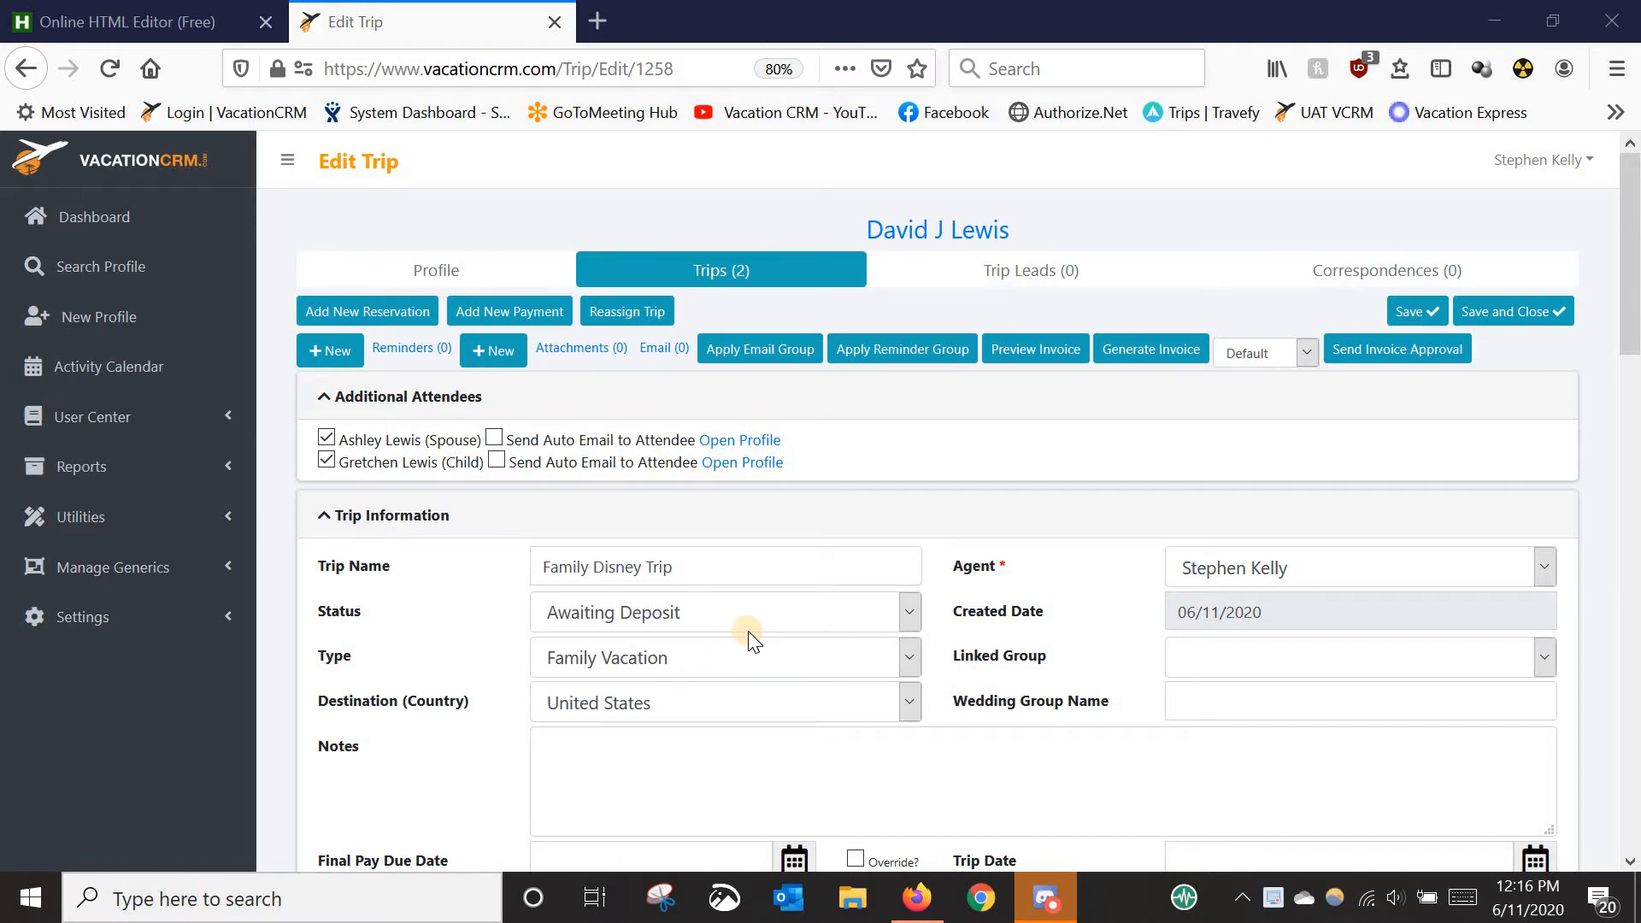
- Return to the top of the Family Disney Trip's Edit Trip page and add a new reservation
scroll(1006, 556, "down", 1)
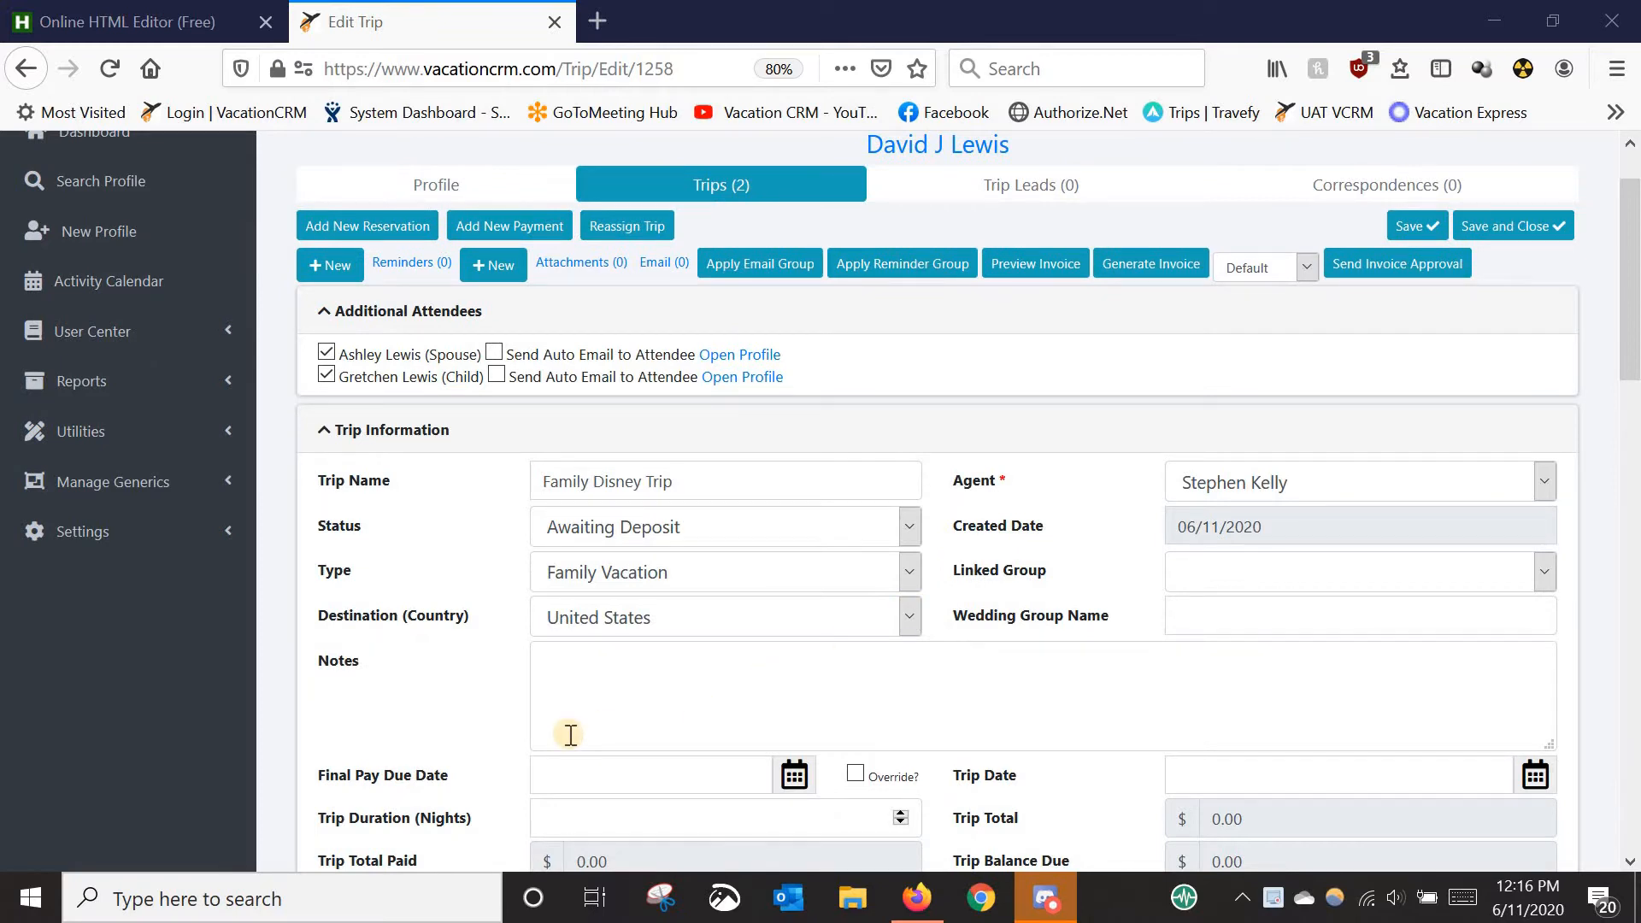
scroll(612, 627, "down", 2)
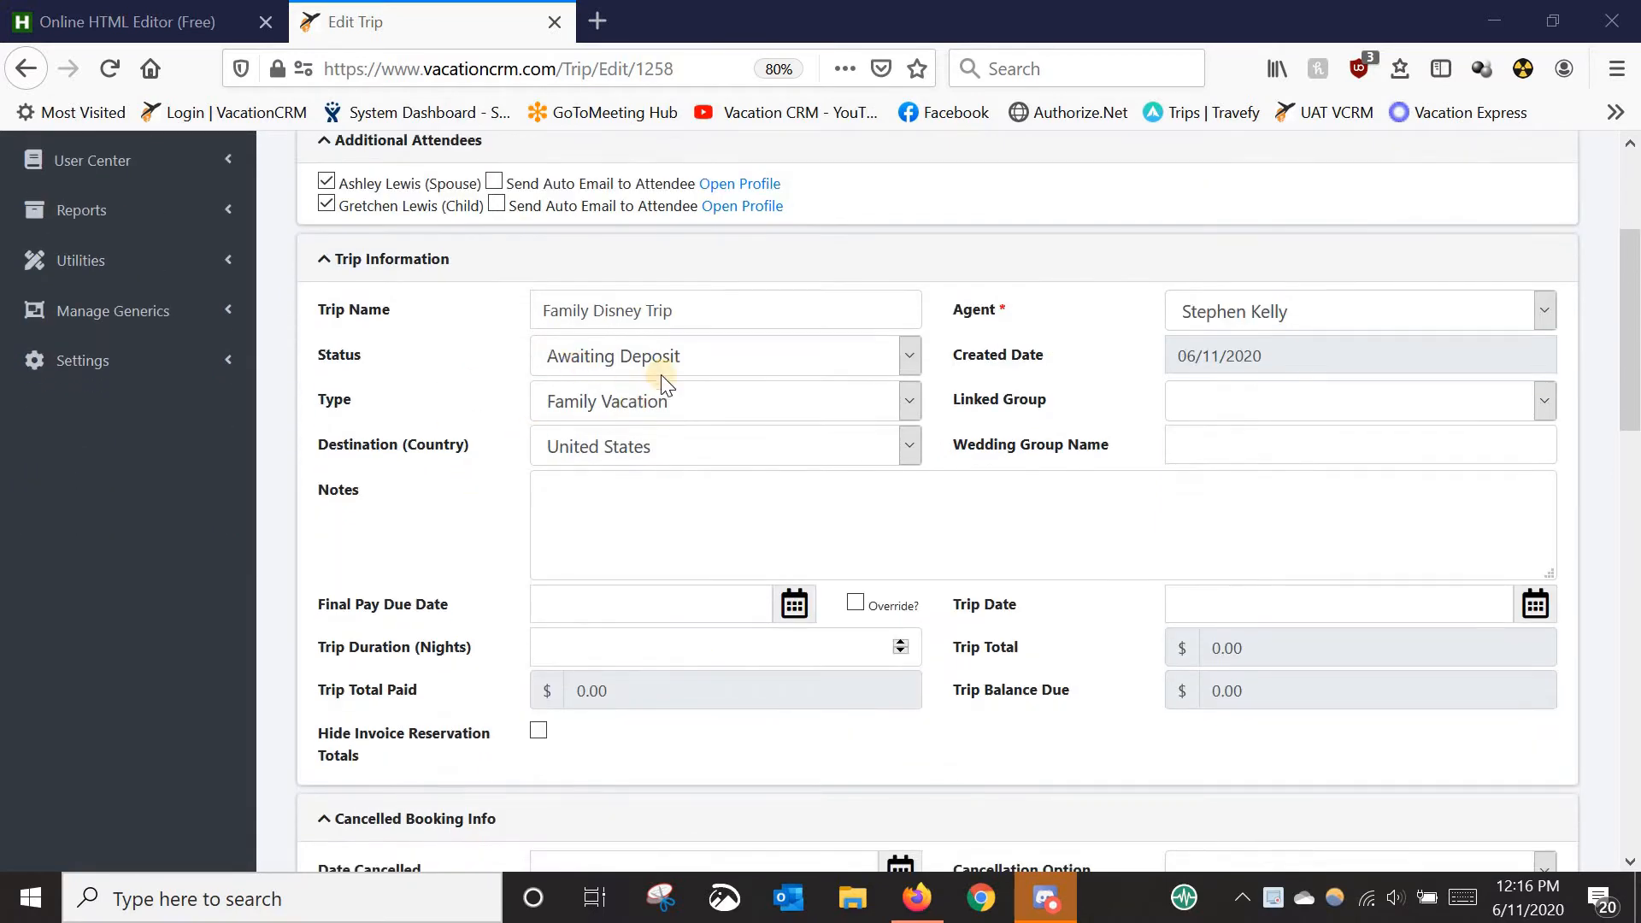
scroll(612, 649, "up", 1)
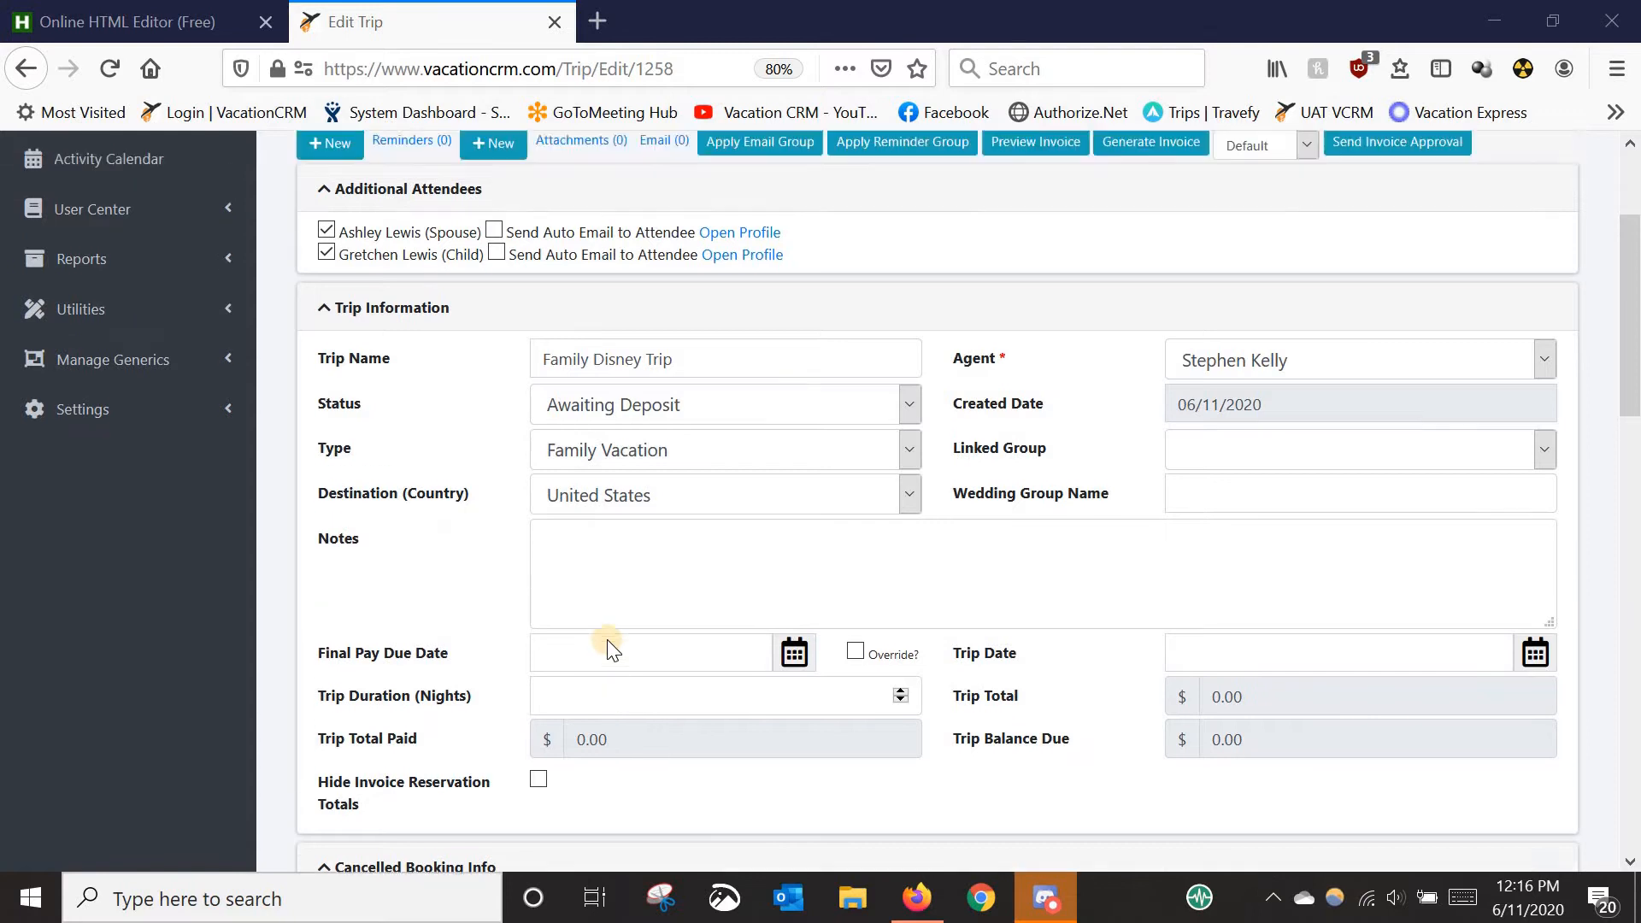
scroll(612, 649, "up", 2)
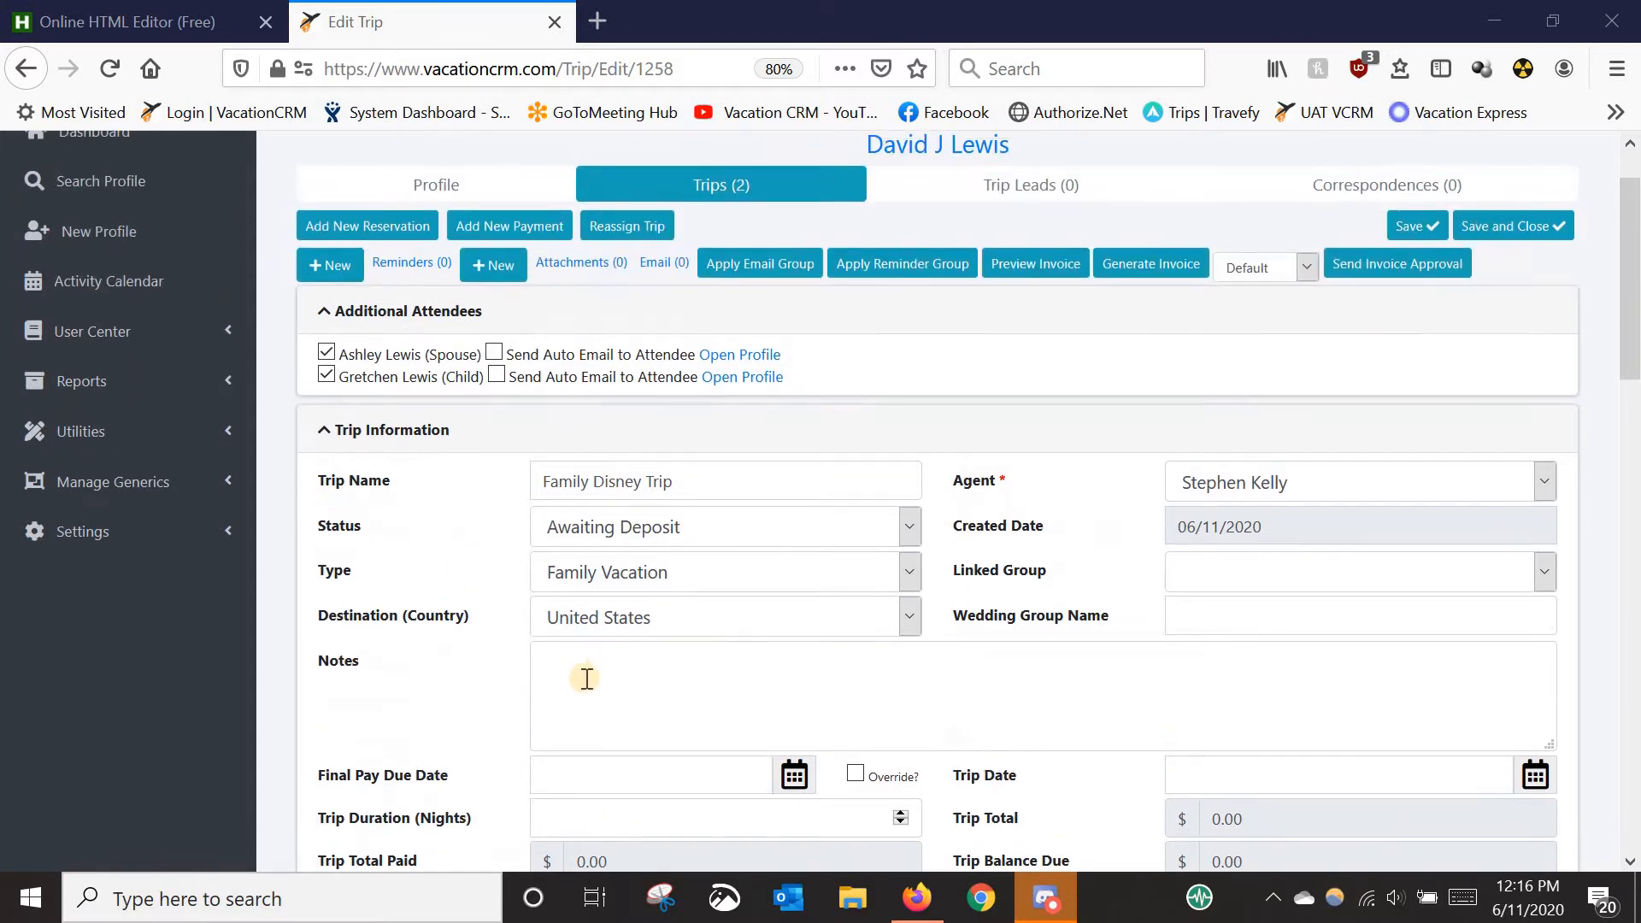
left_click(377, 227)
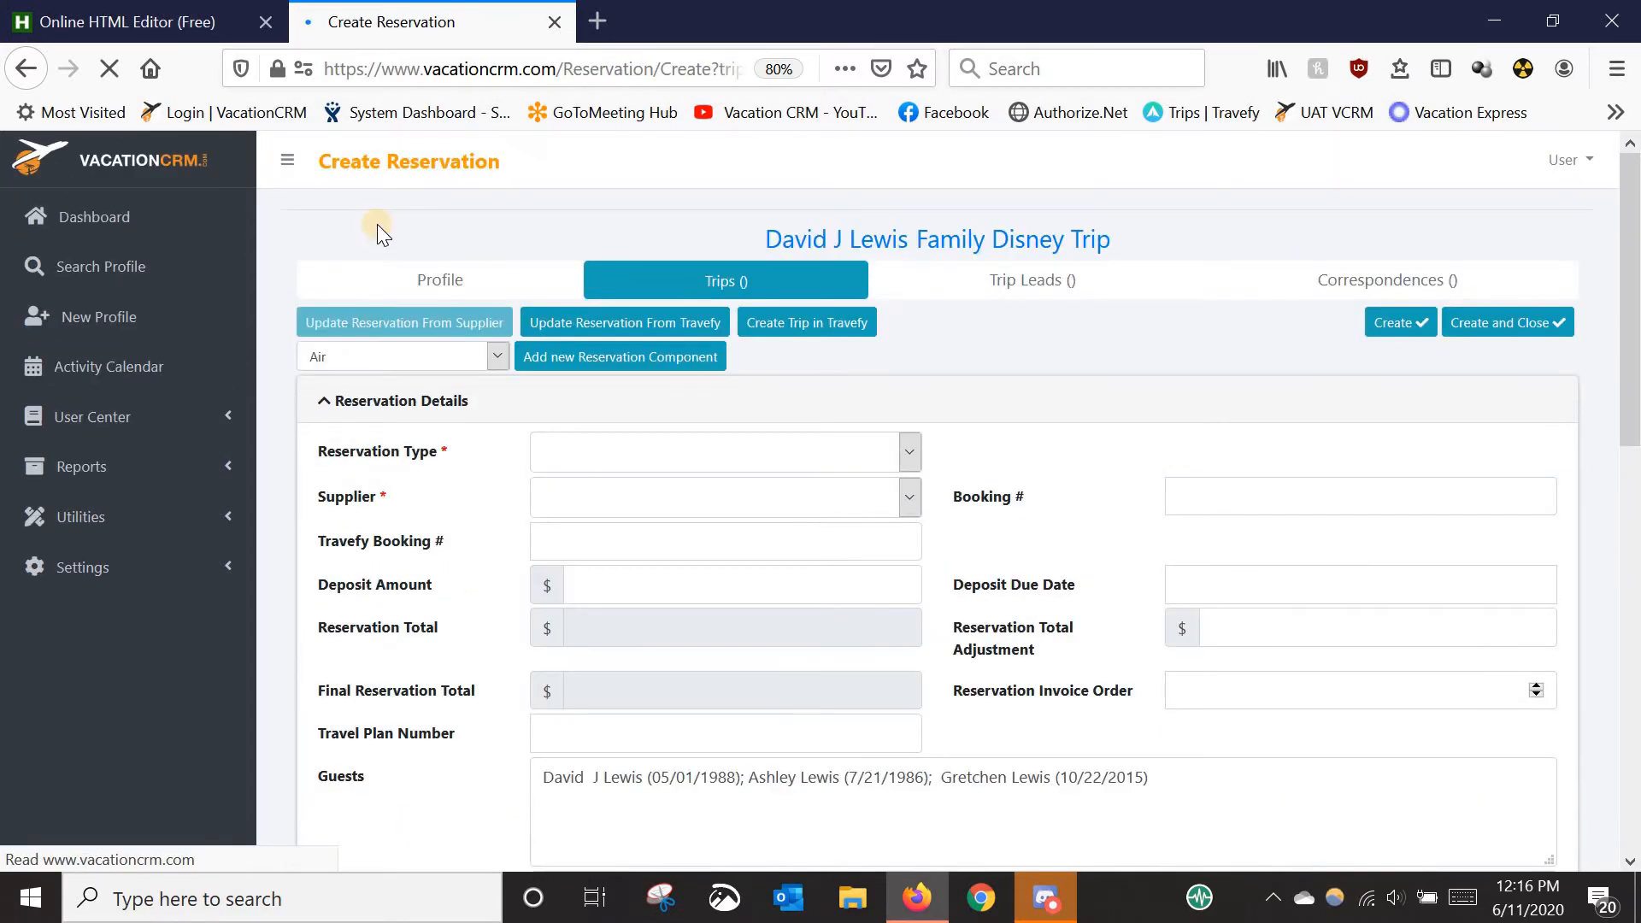
- Set the reservation type to Package and the supplier to Disney, then bring up the HTML editor's reservation details
left_click(600, 453)
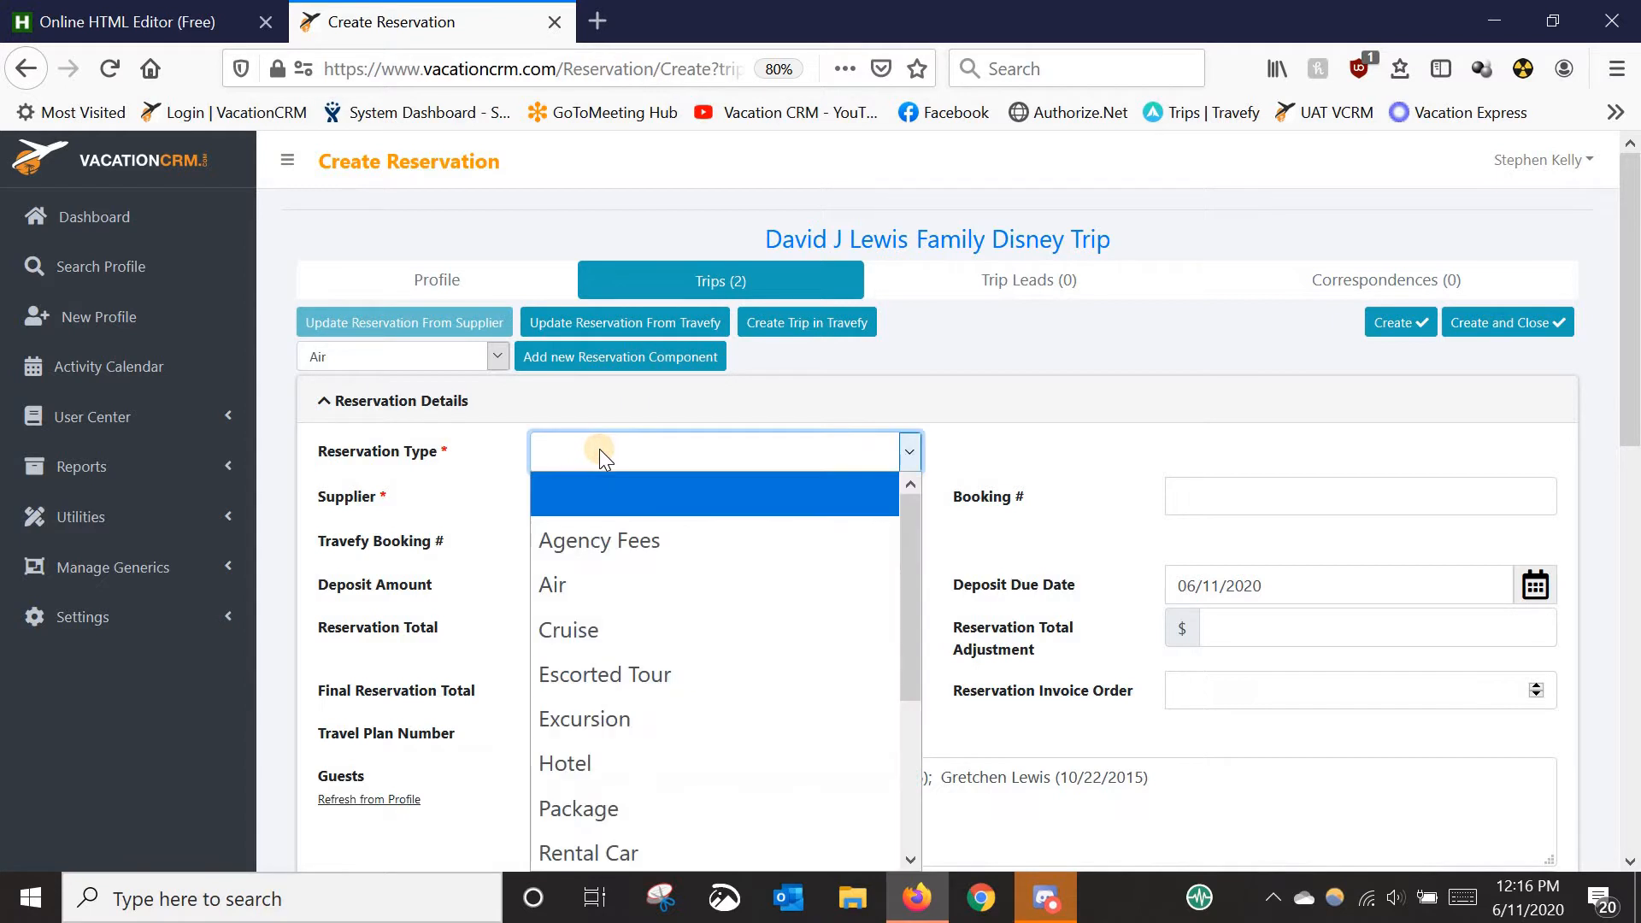
left_click(567, 803)
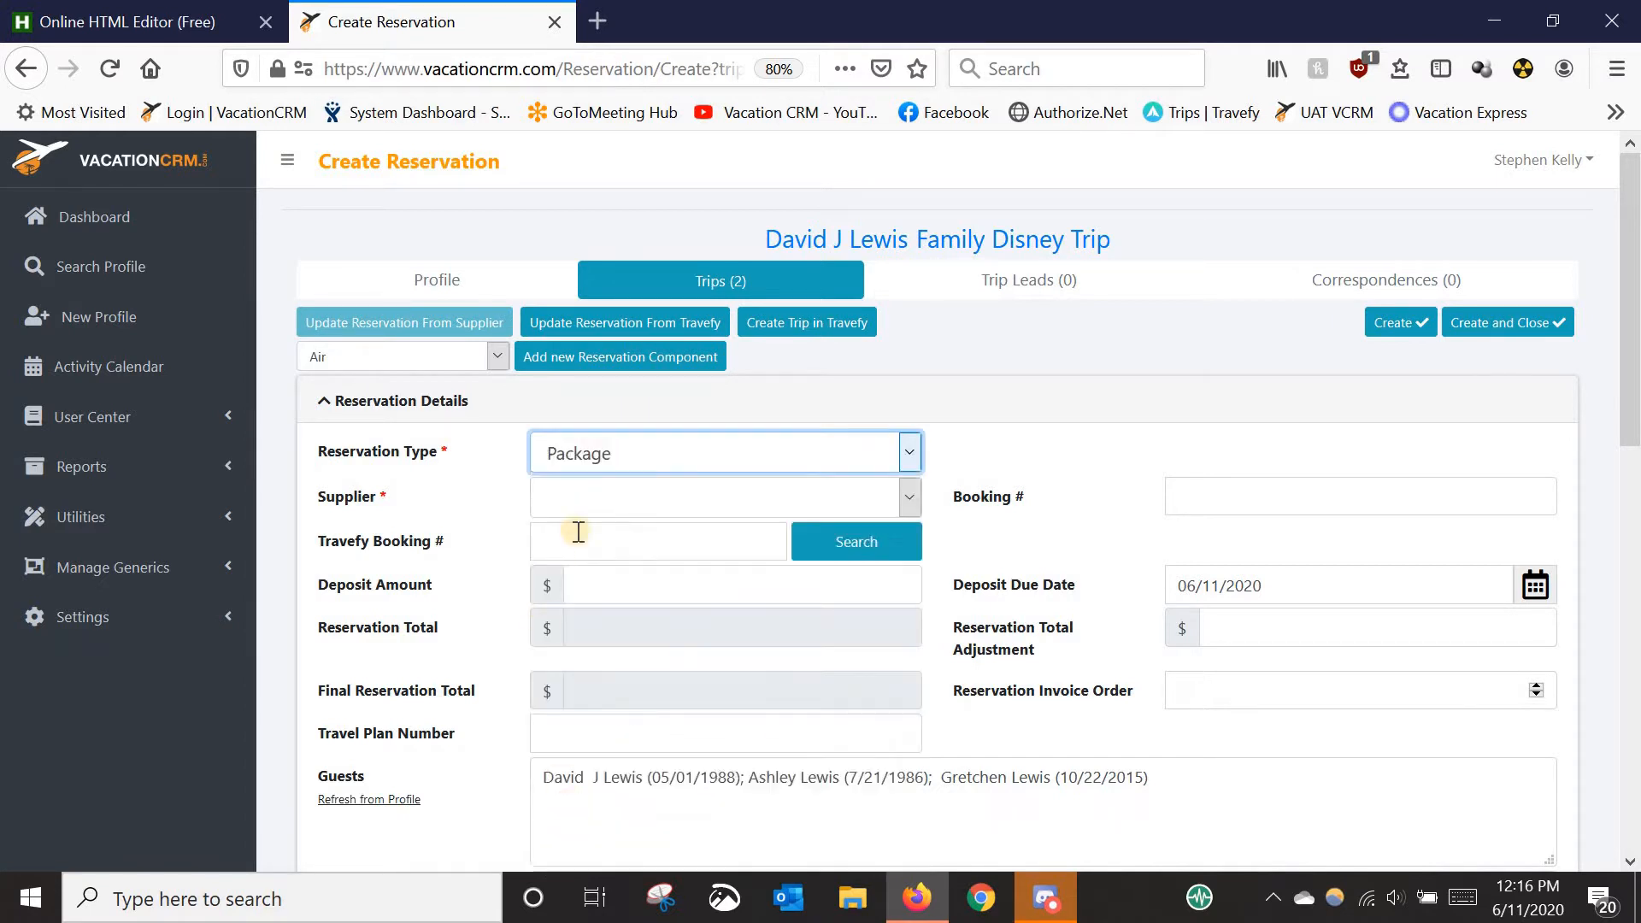
left_click(613, 503)
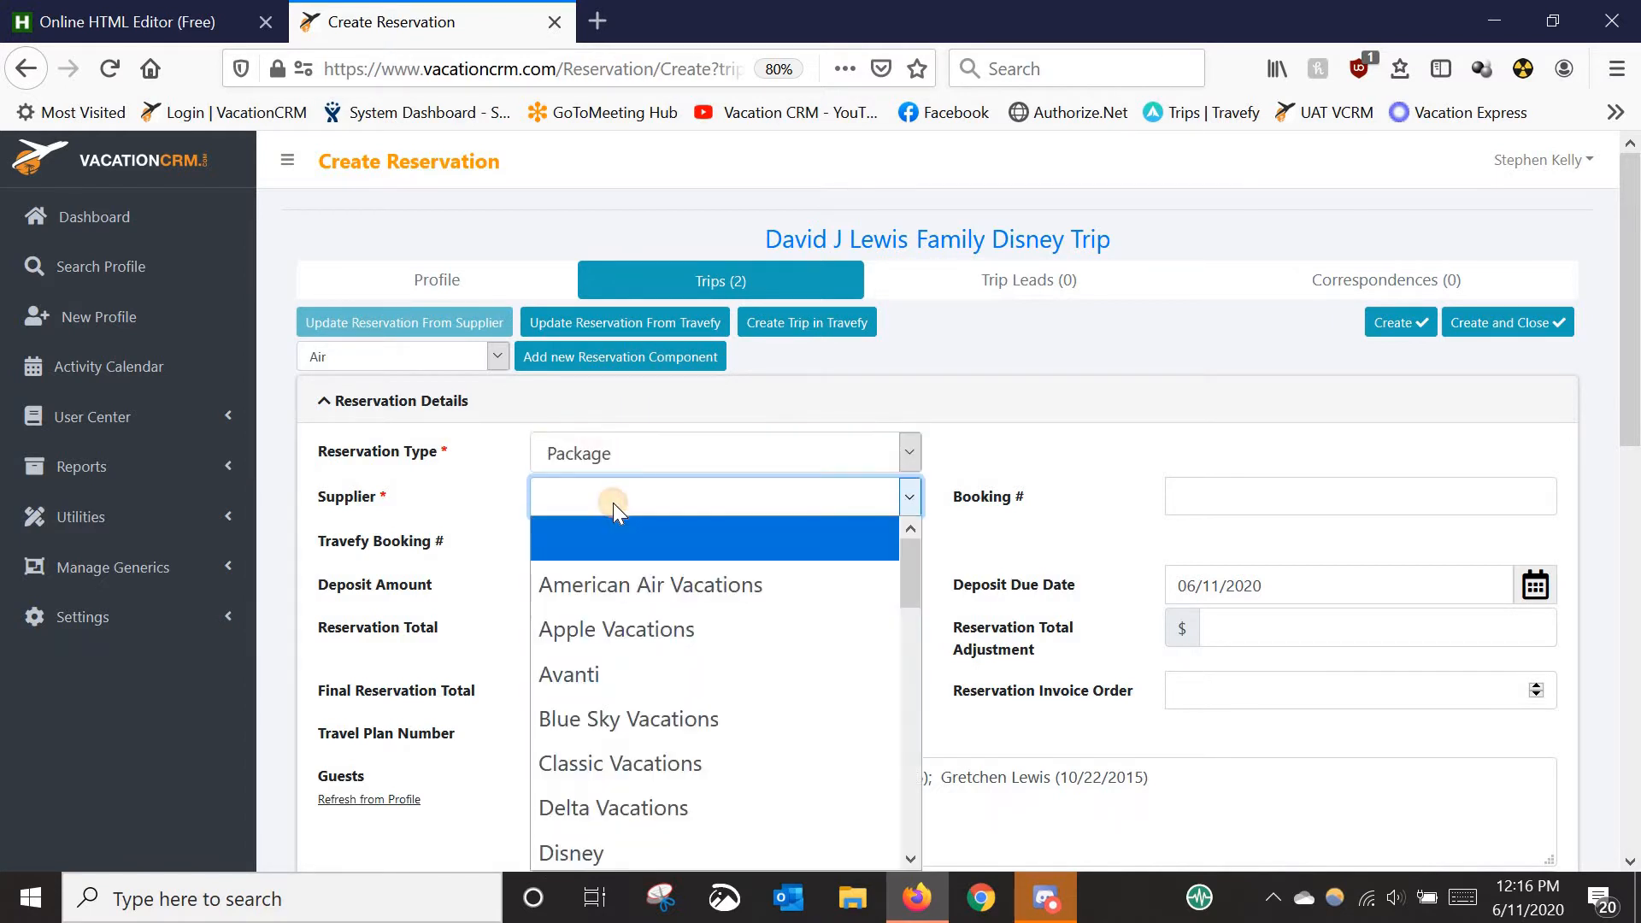
left_click(598, 844)
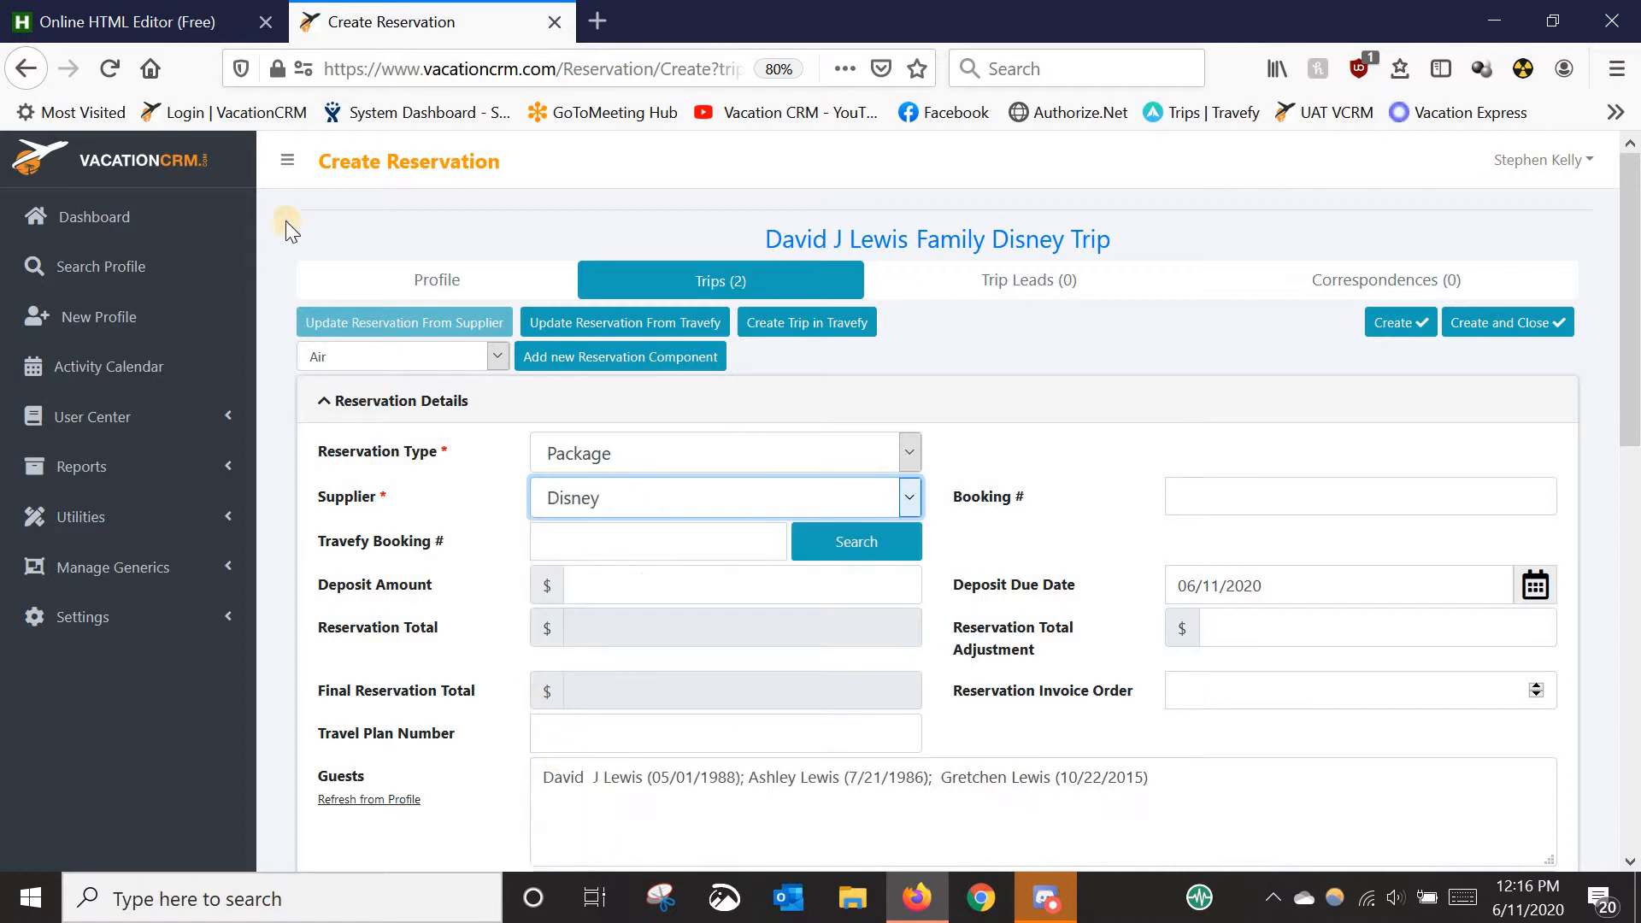
left_click(122, 17)
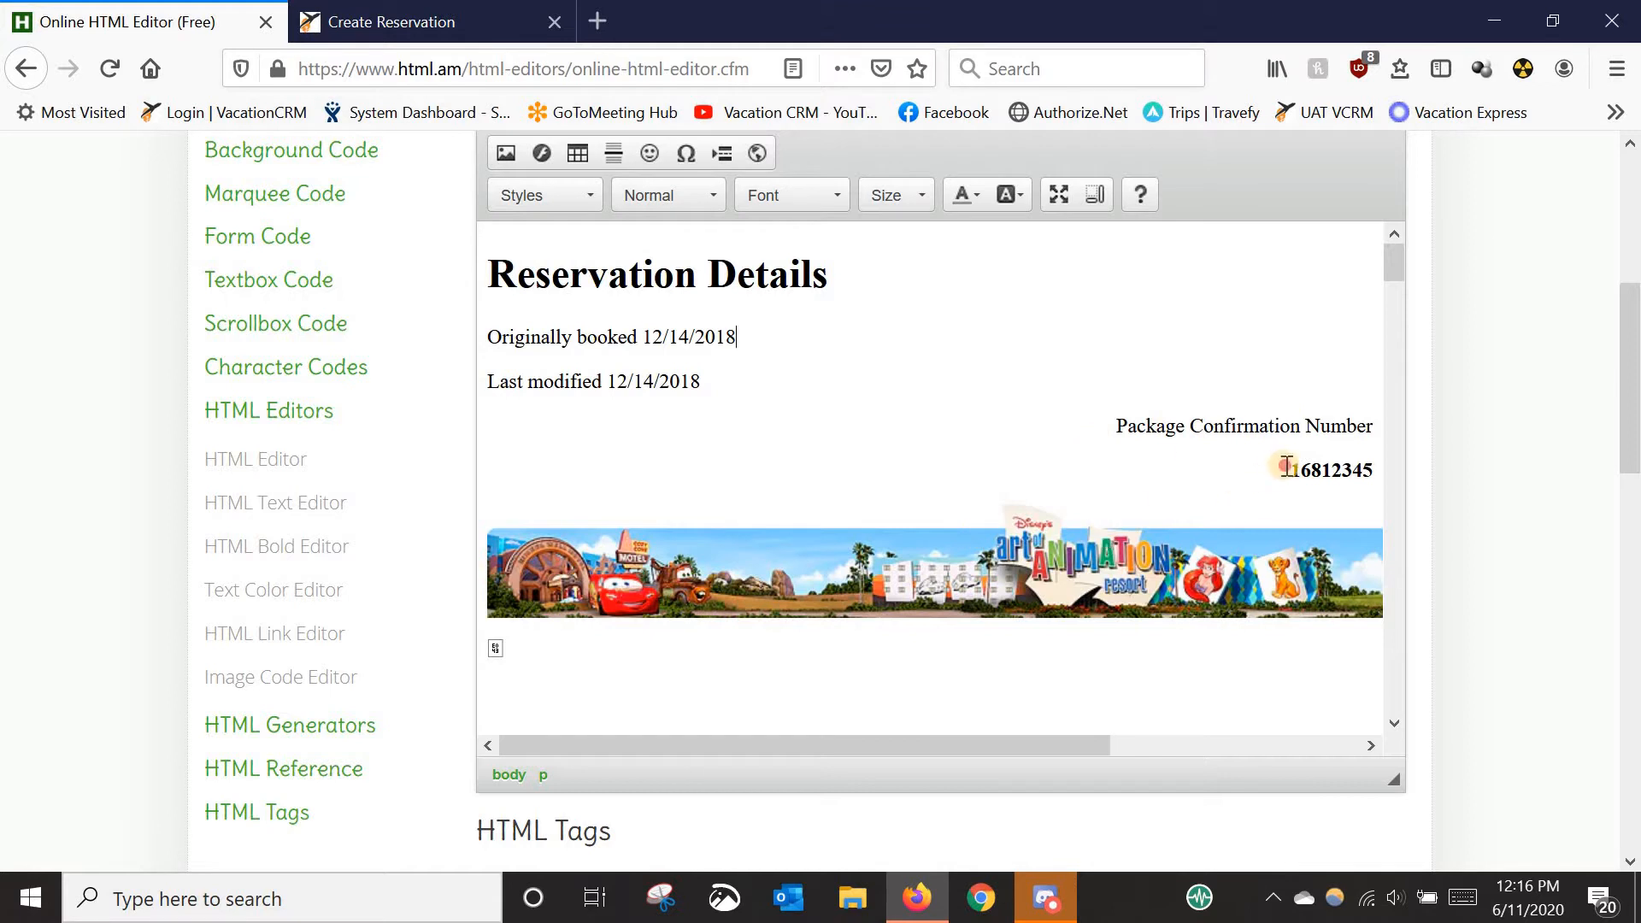
left_click_drag(1285, 467, 1367, 470)
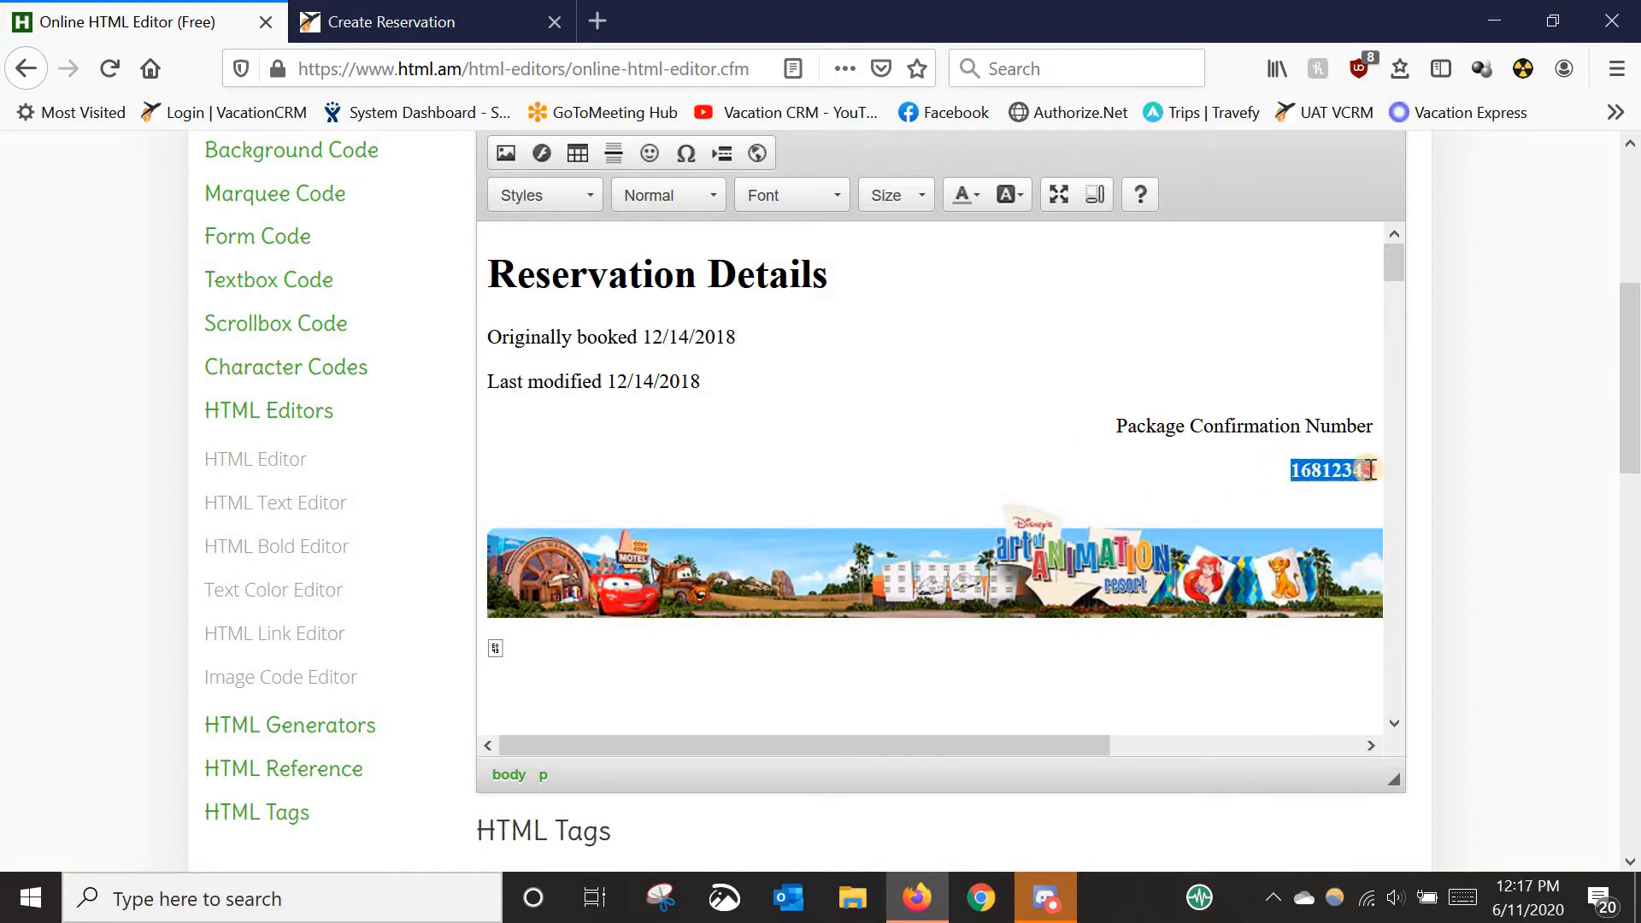
right_click(1367, 470)
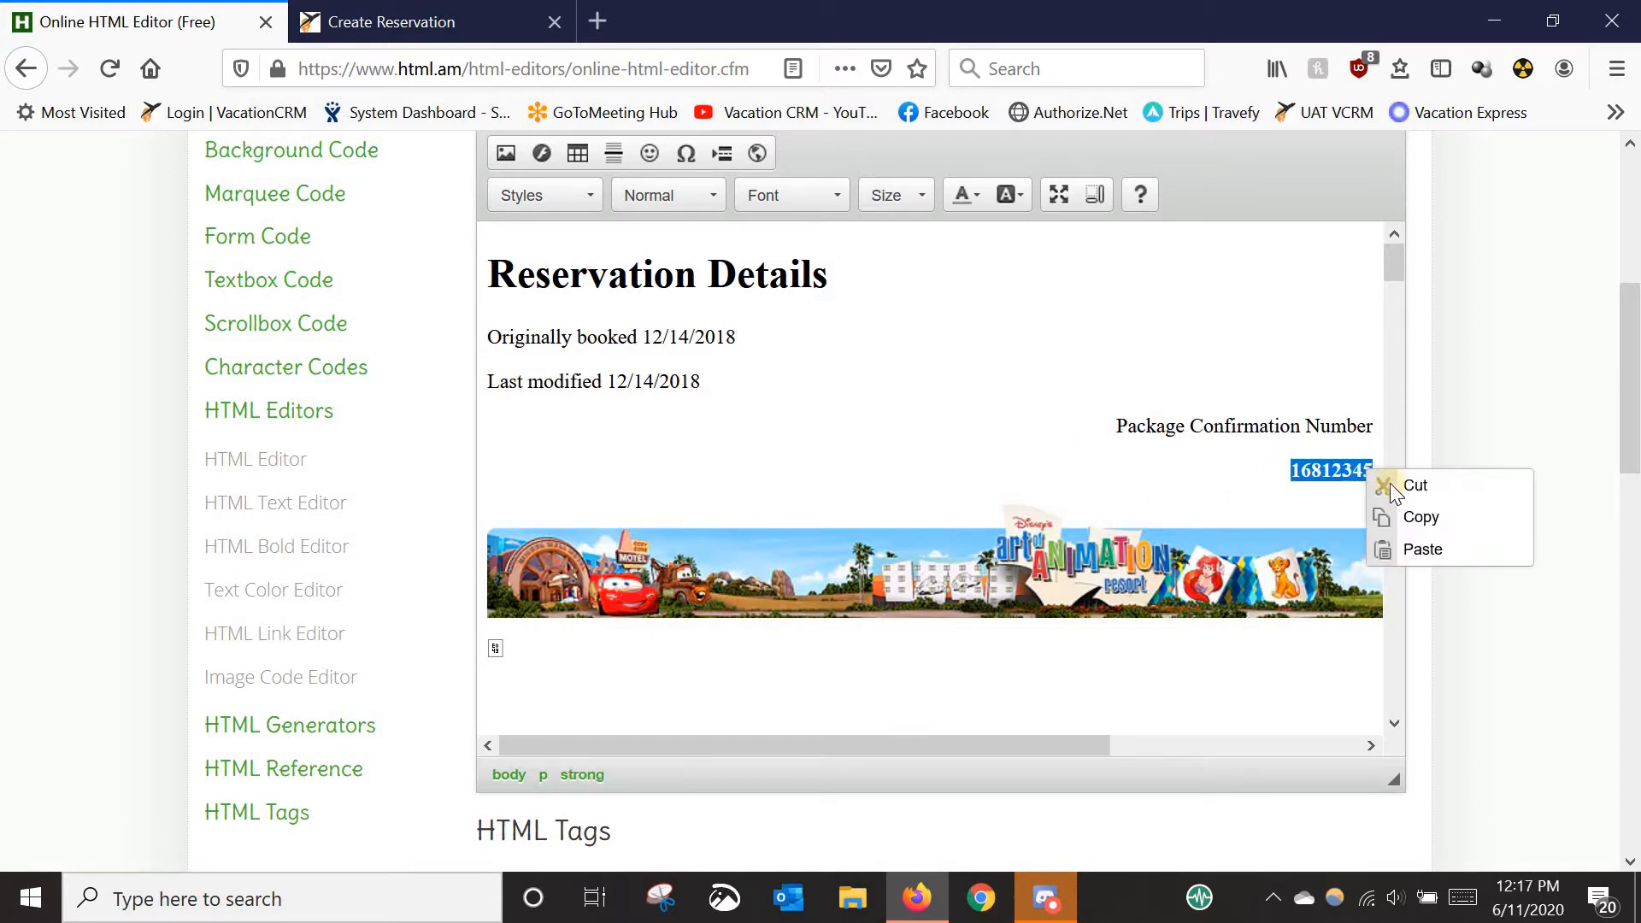
left_click(1420, 527)
left_click(1144, 492)
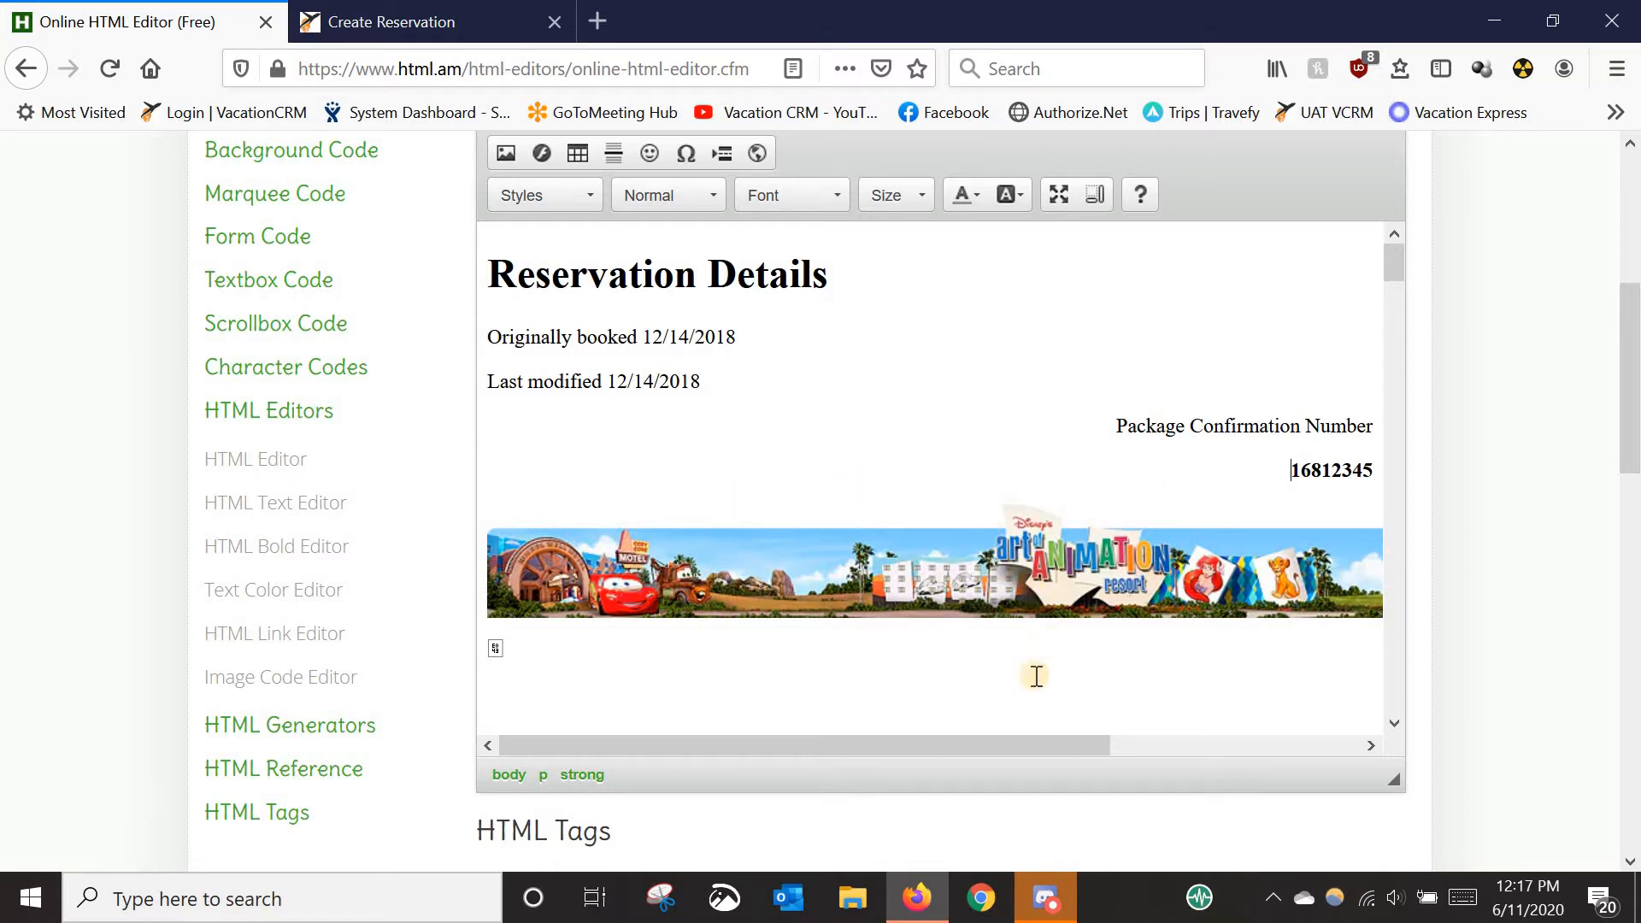
scroll(1037, 658, "down", 2)
scroll(1037, 637, "down", 1)
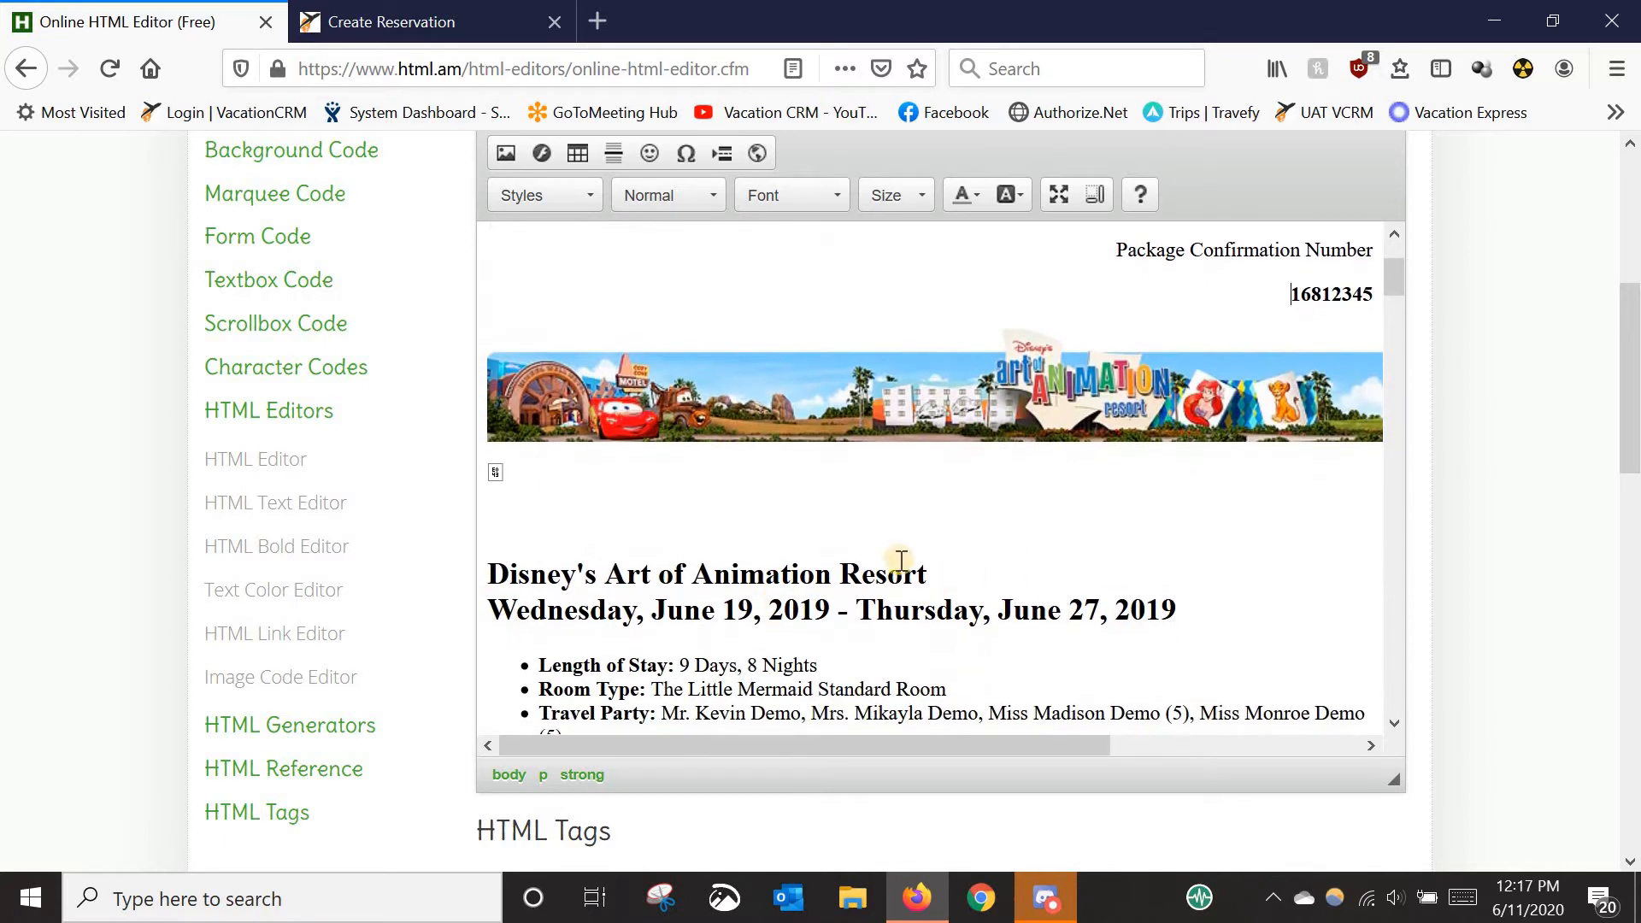
scroll(946, 616, "up", 3)
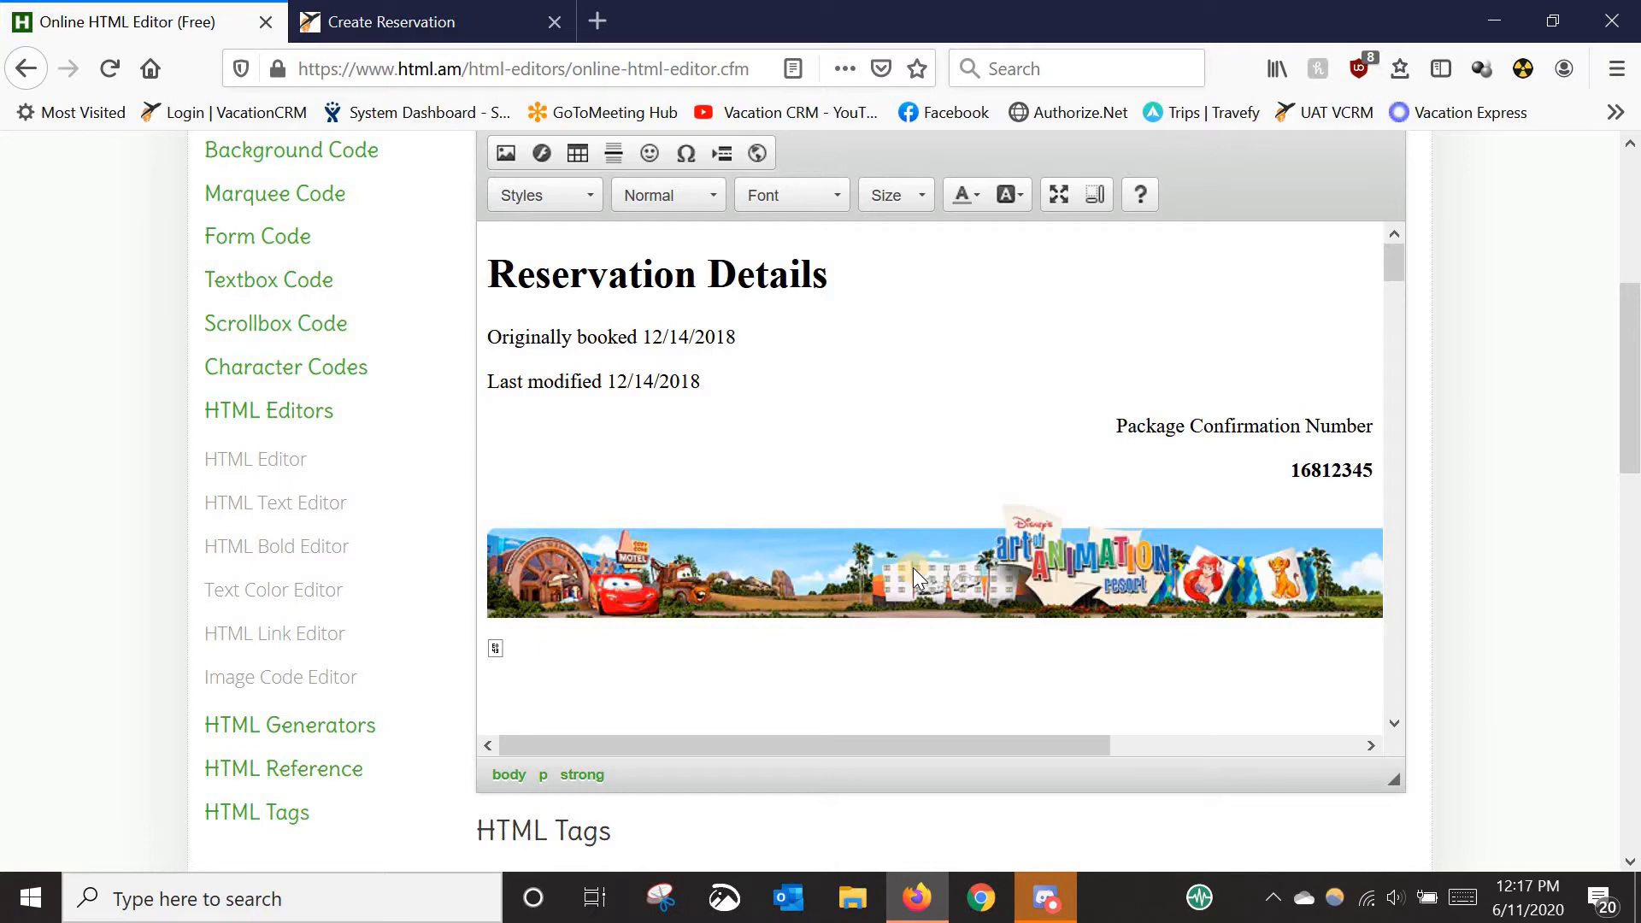
left_click(495, 33)
right_click(1188, 503)
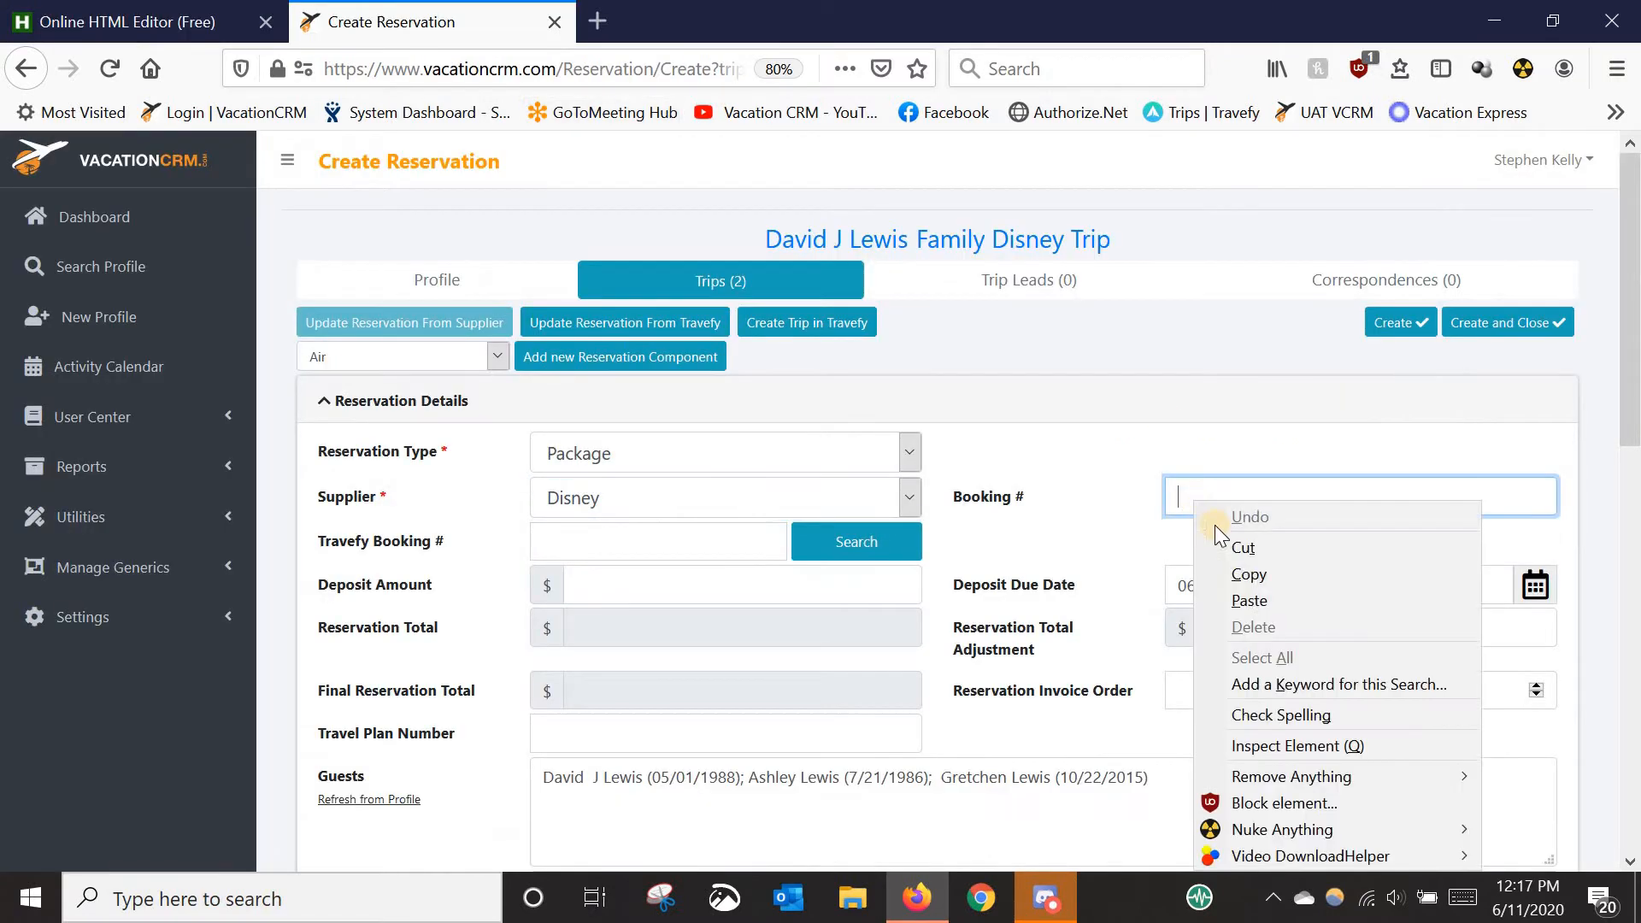
left_click(1248, 600)
left_click(1096, 499)
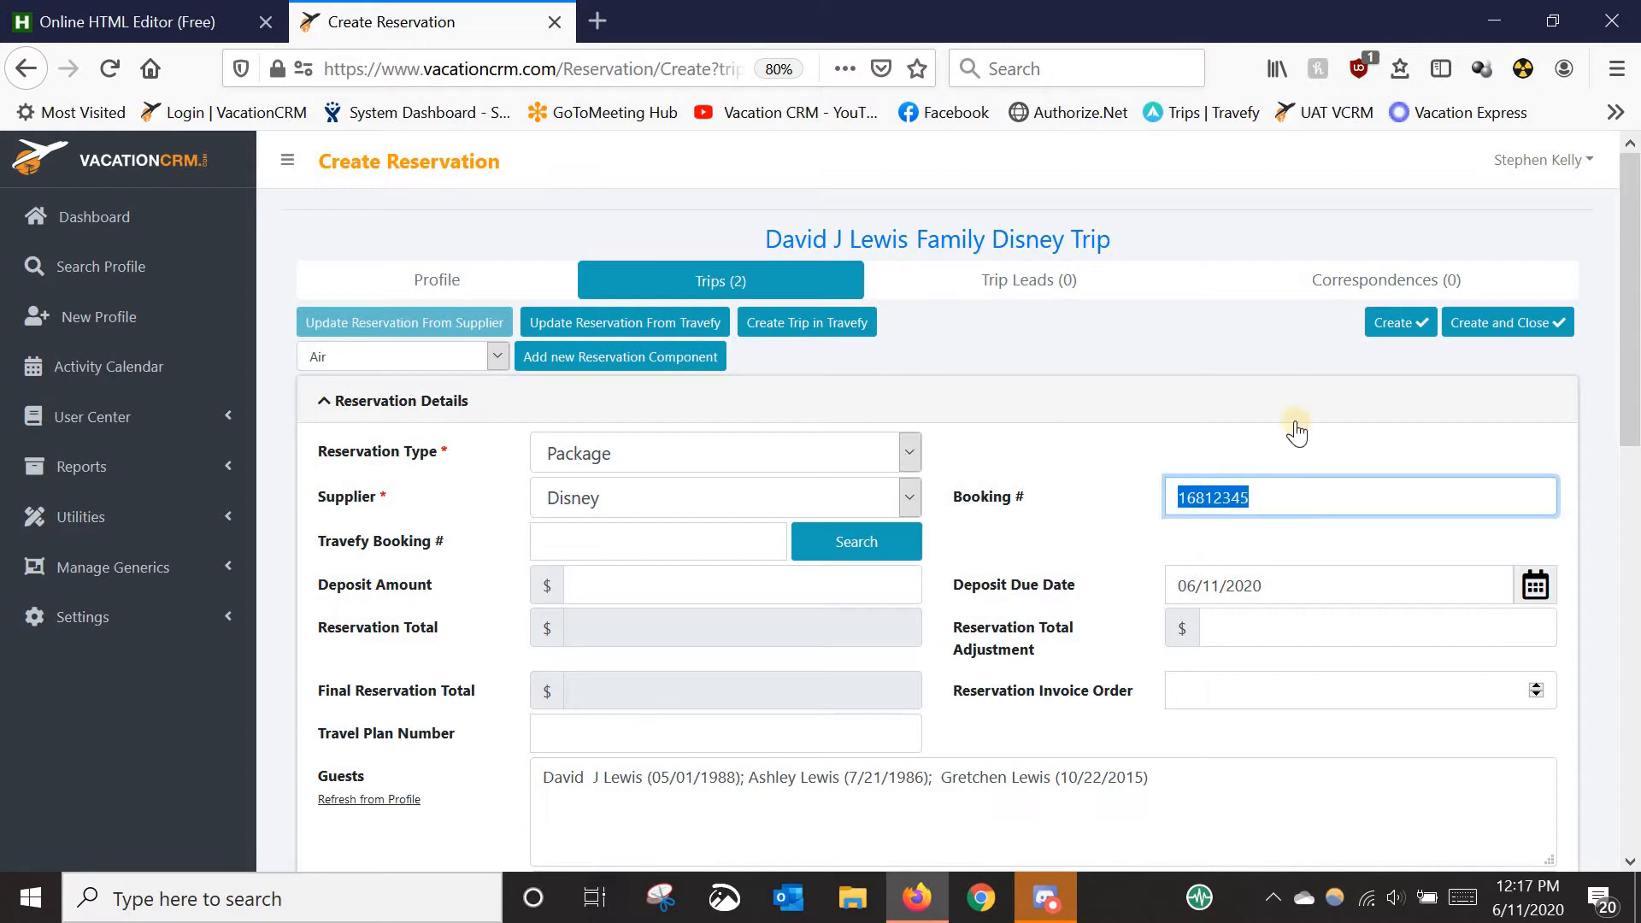
left_click(1399, 326)
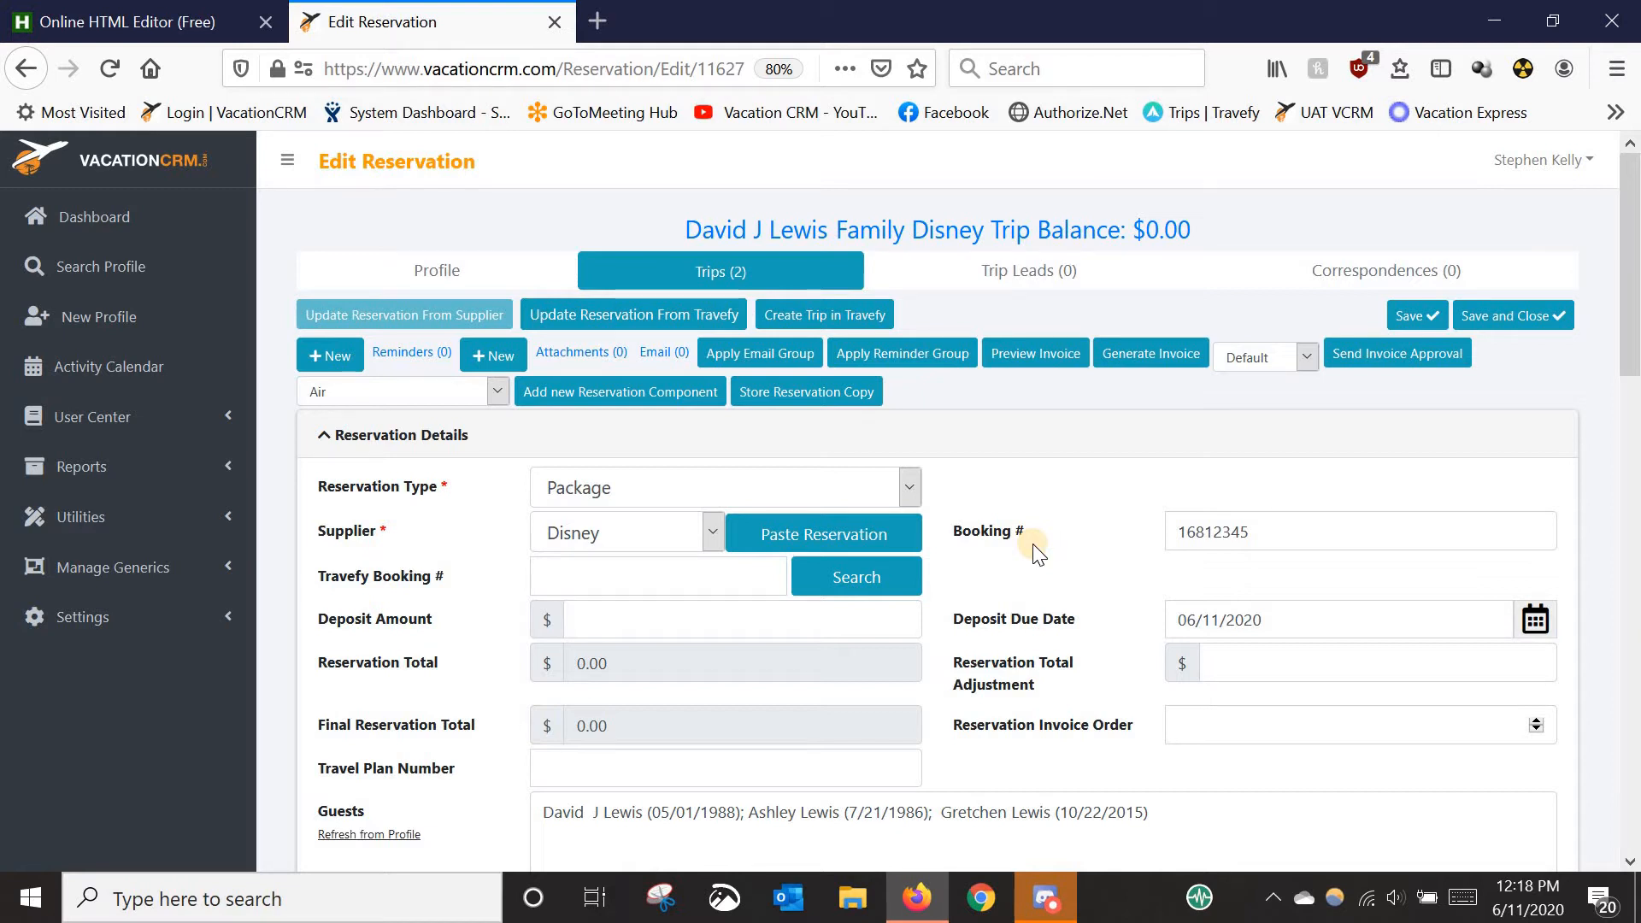
- Choose Paste Reservation, then go back to the Reservation Details in the HTML editor
left_click(782, 534)
left_click(134, 17)
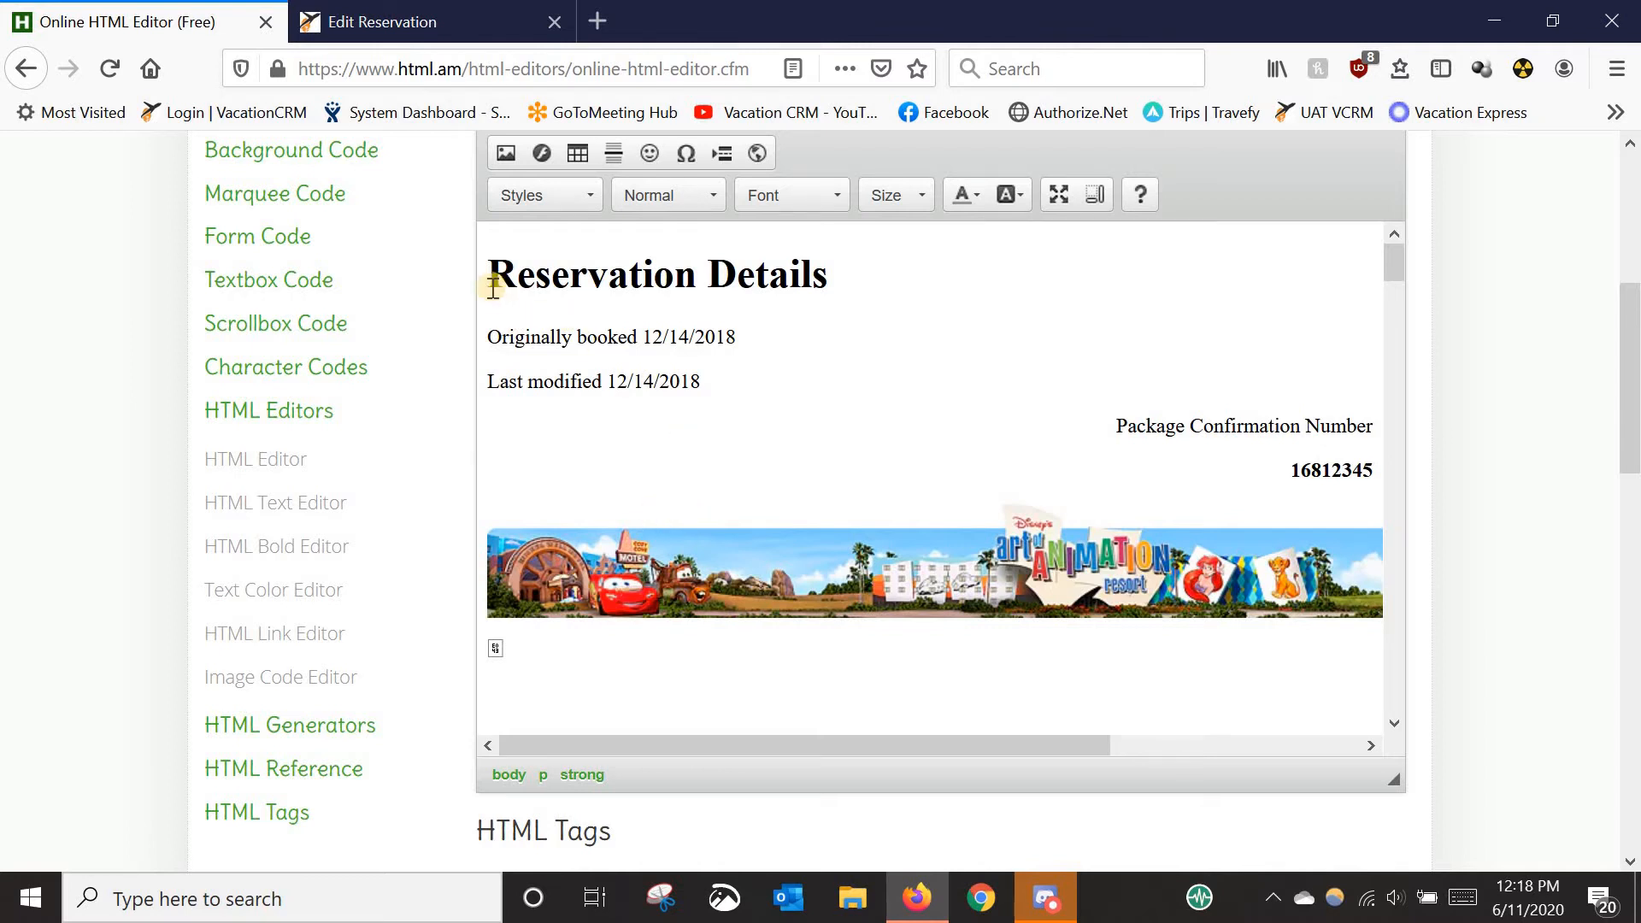
- Copy the reservation details from the Reservation Details heading down through the Commission amount
left_click_drag(493, 275, 912, 411)
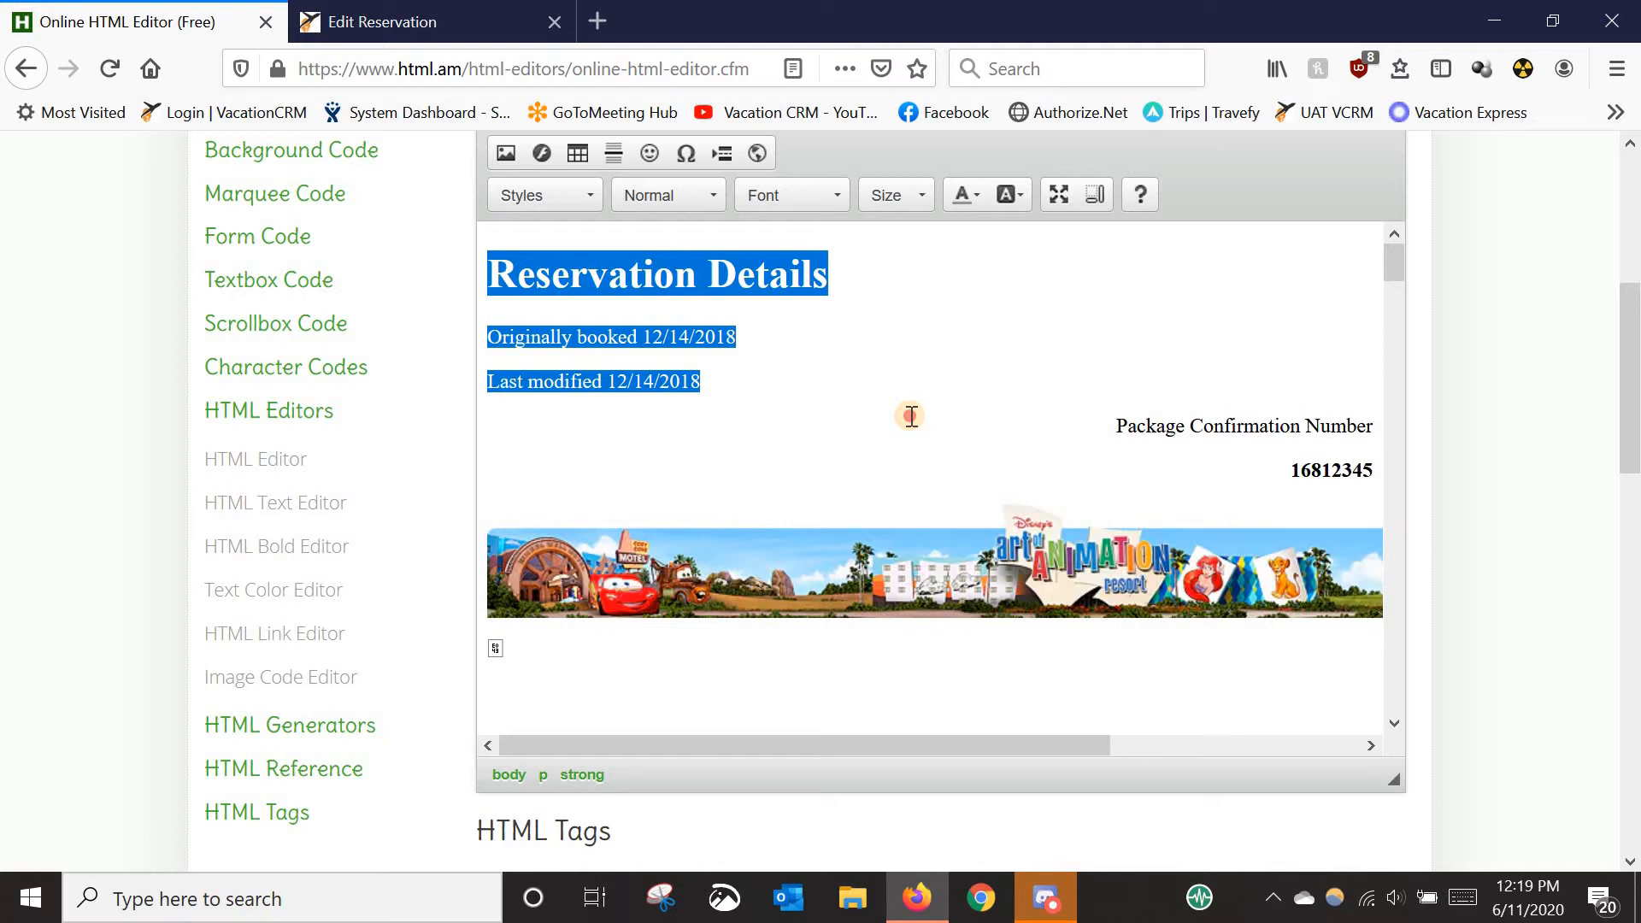
left_click_drag(912, 416, 1157, 726)
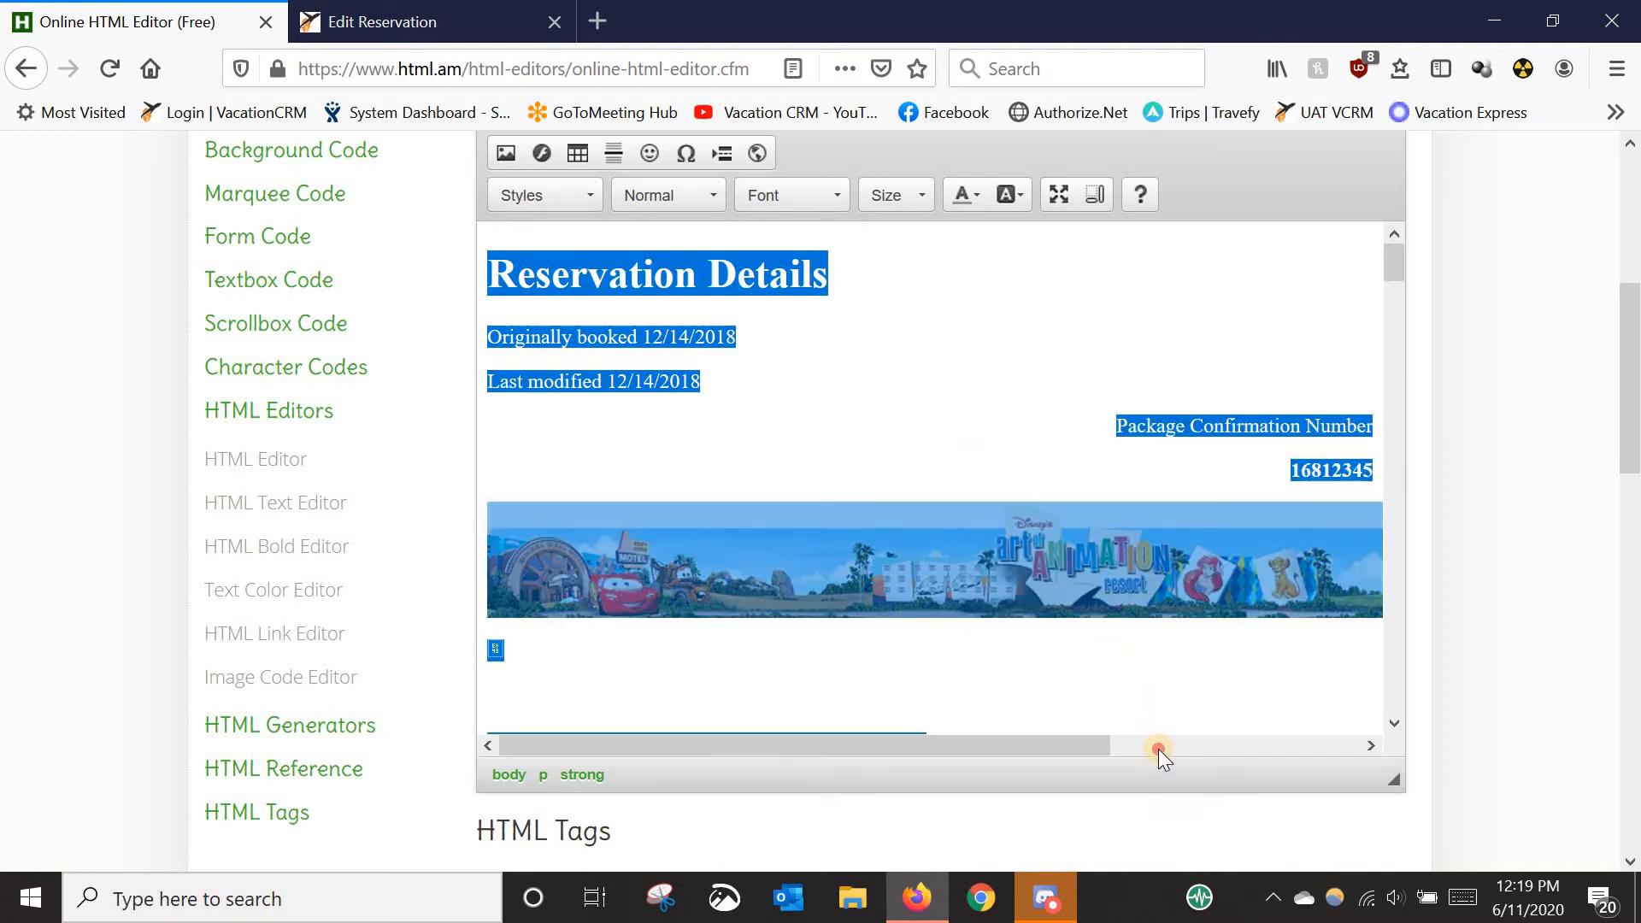
left_click_drag(1403, 272, 1432, 745)
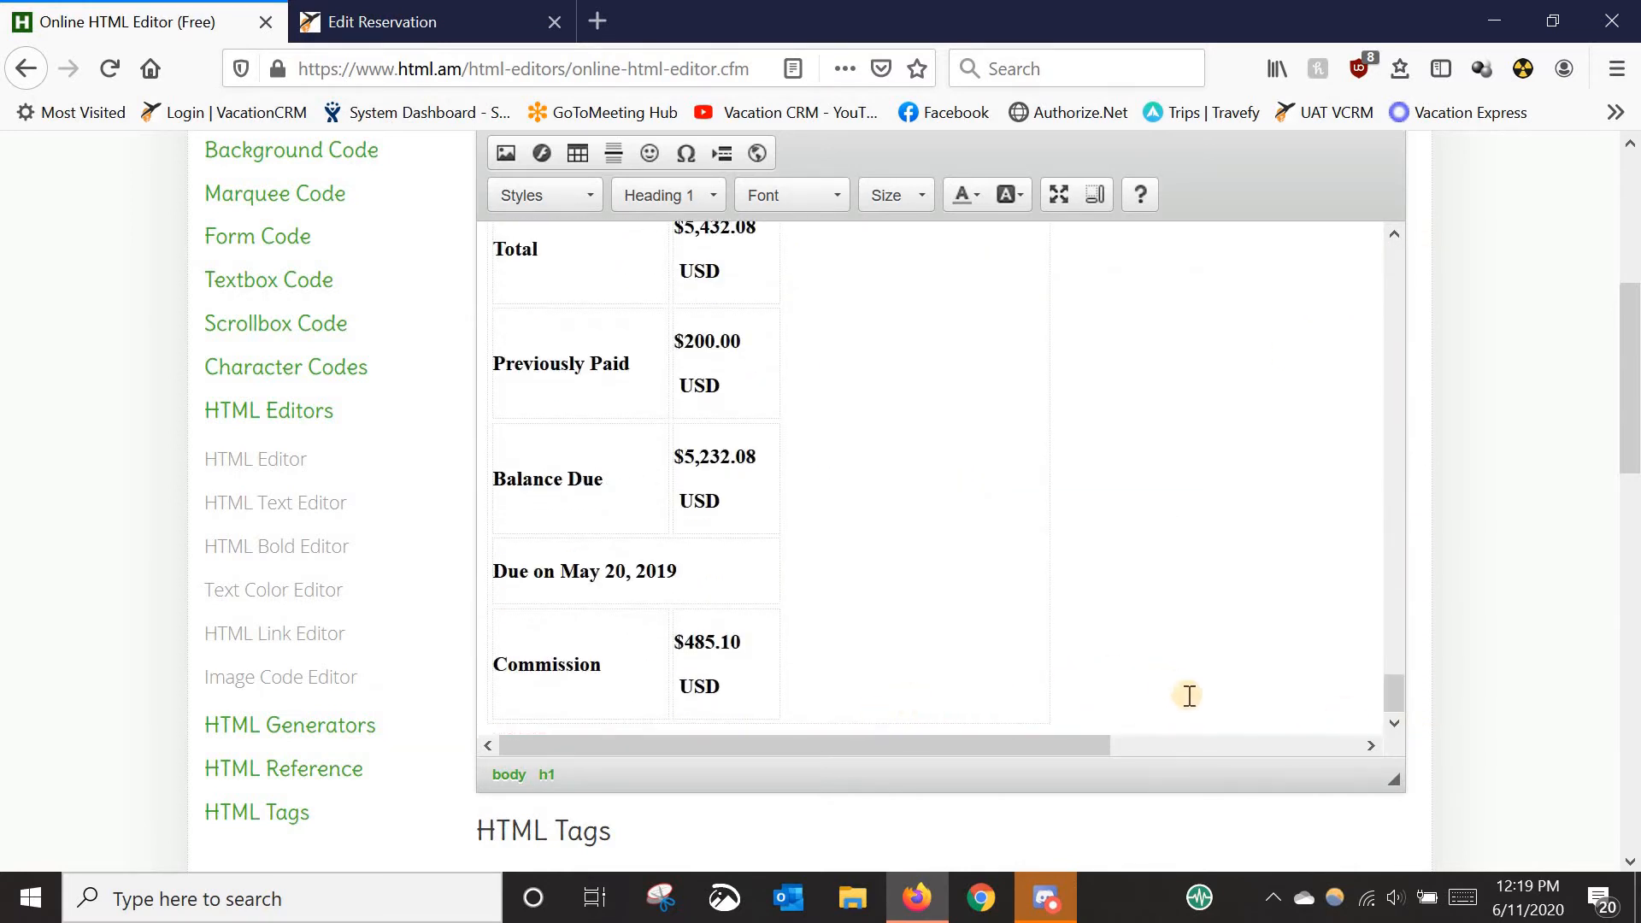
left_click_drag(1187, 692, 523, 309)
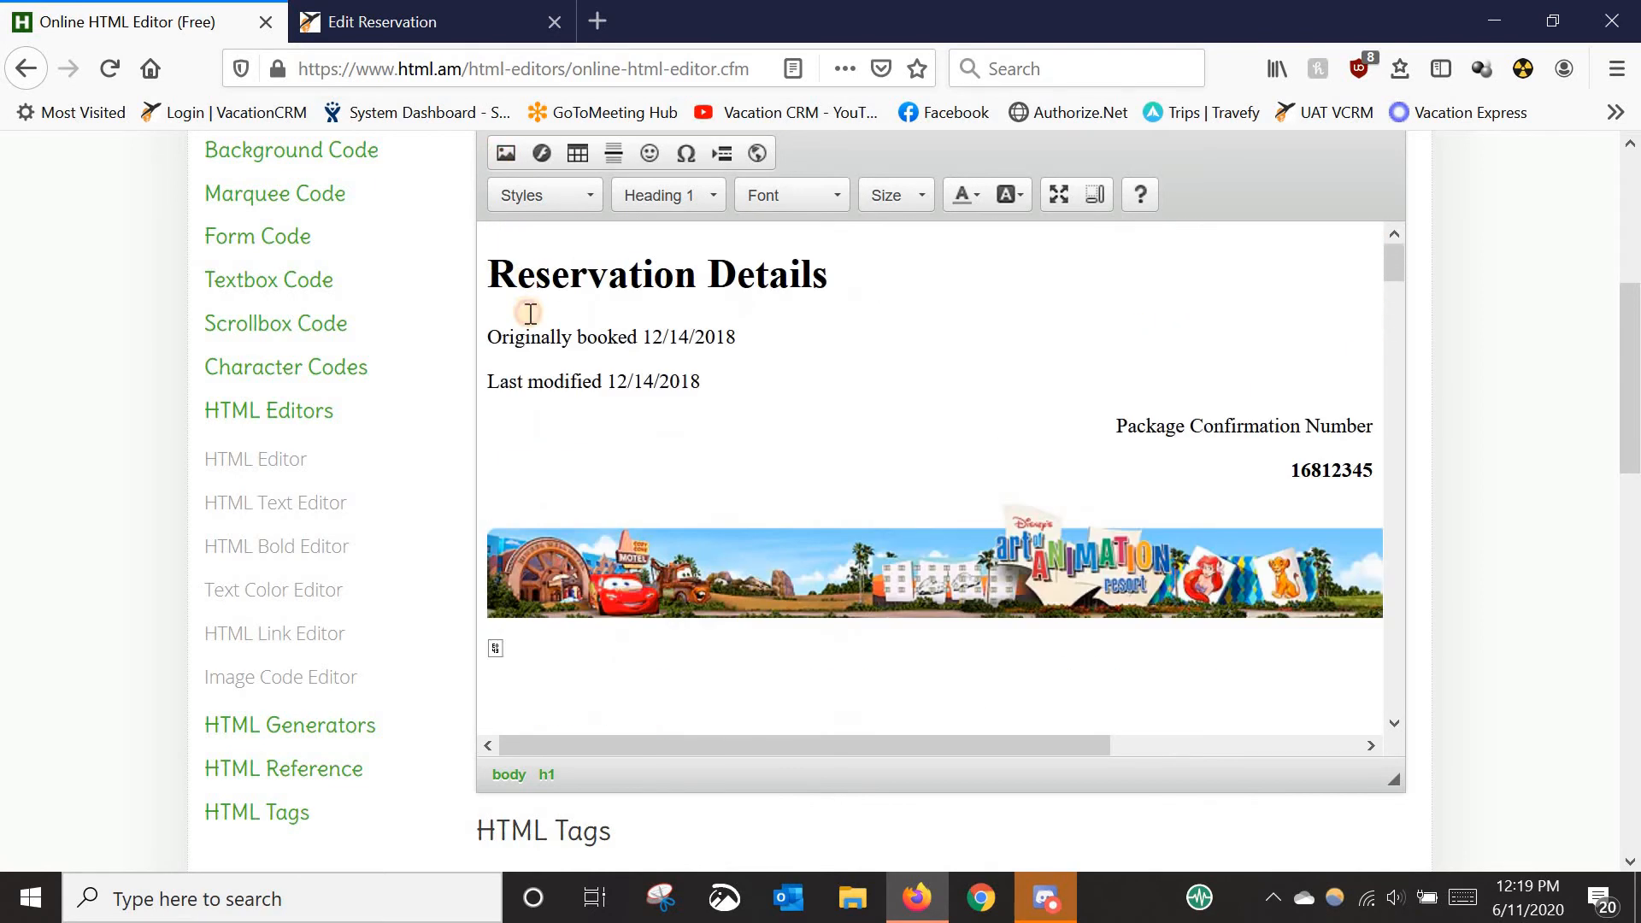
double_click(491, 272)
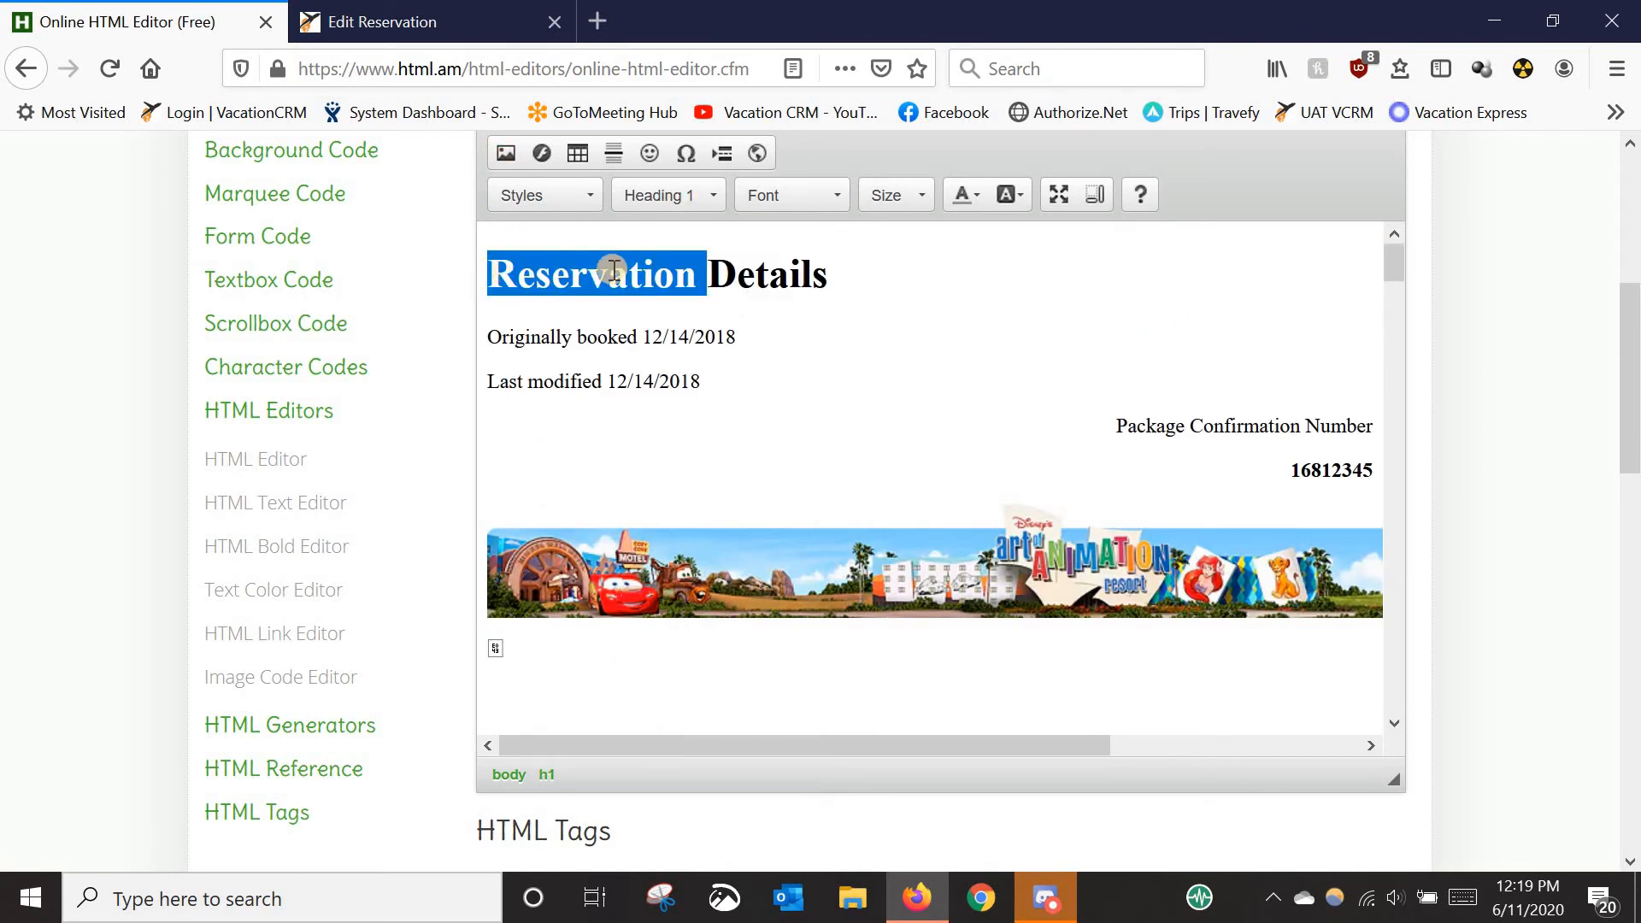
left_click(839, 282)
left_click_drag(498, 274, 1340, 817)
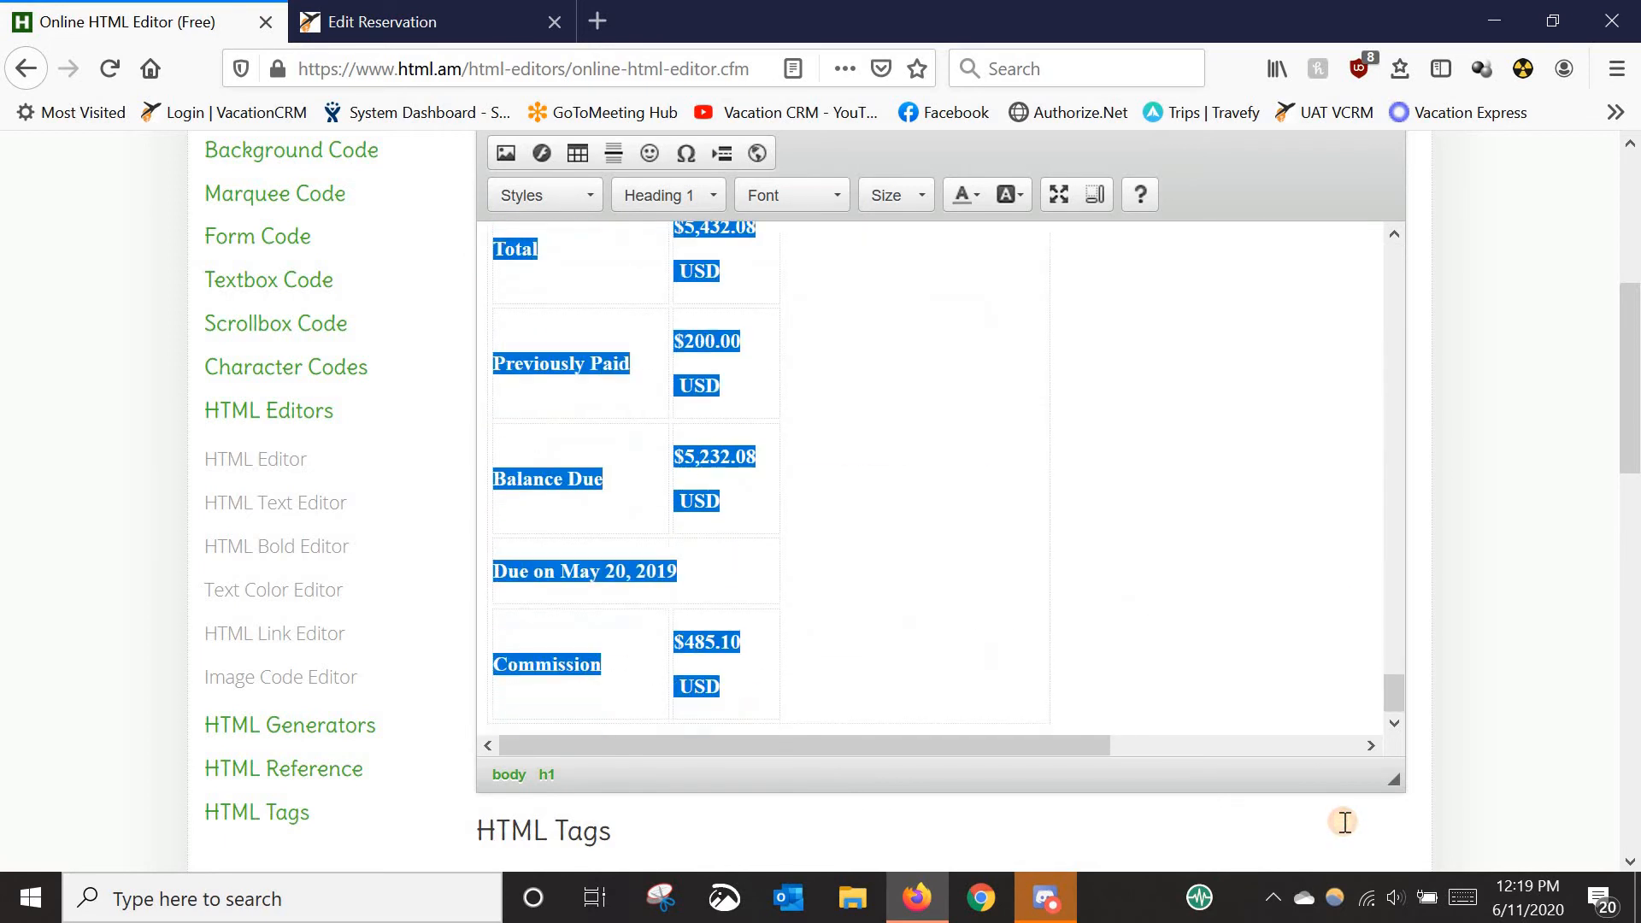
right_click(728, 466)
left_click(774, 516)
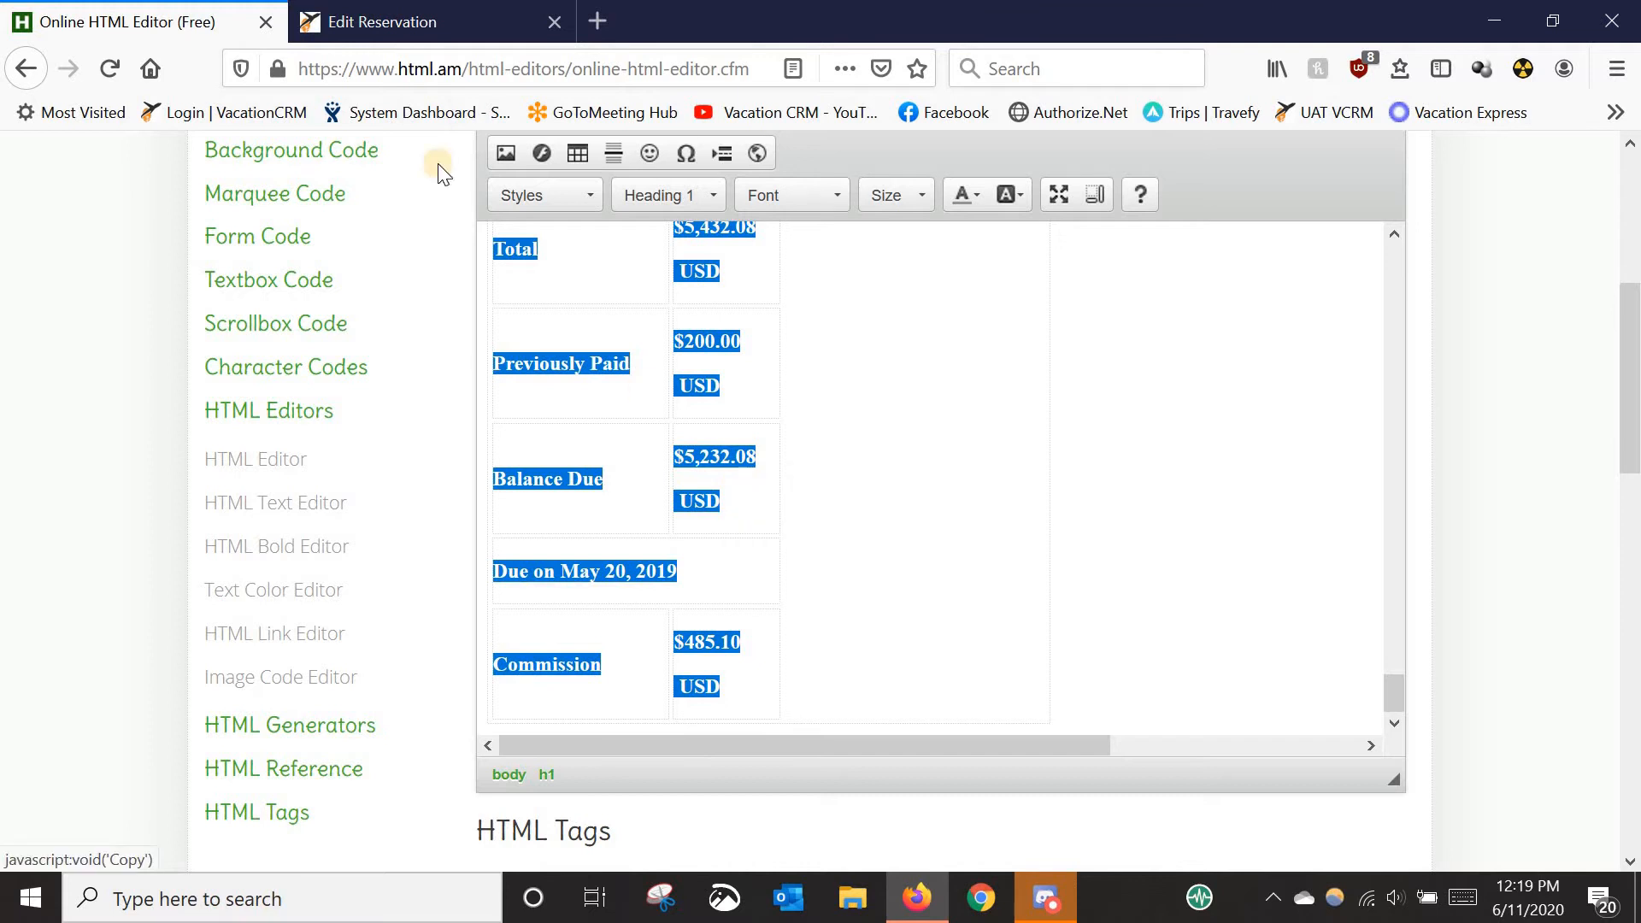
left_click(395, 21)
left_click(849, 544)
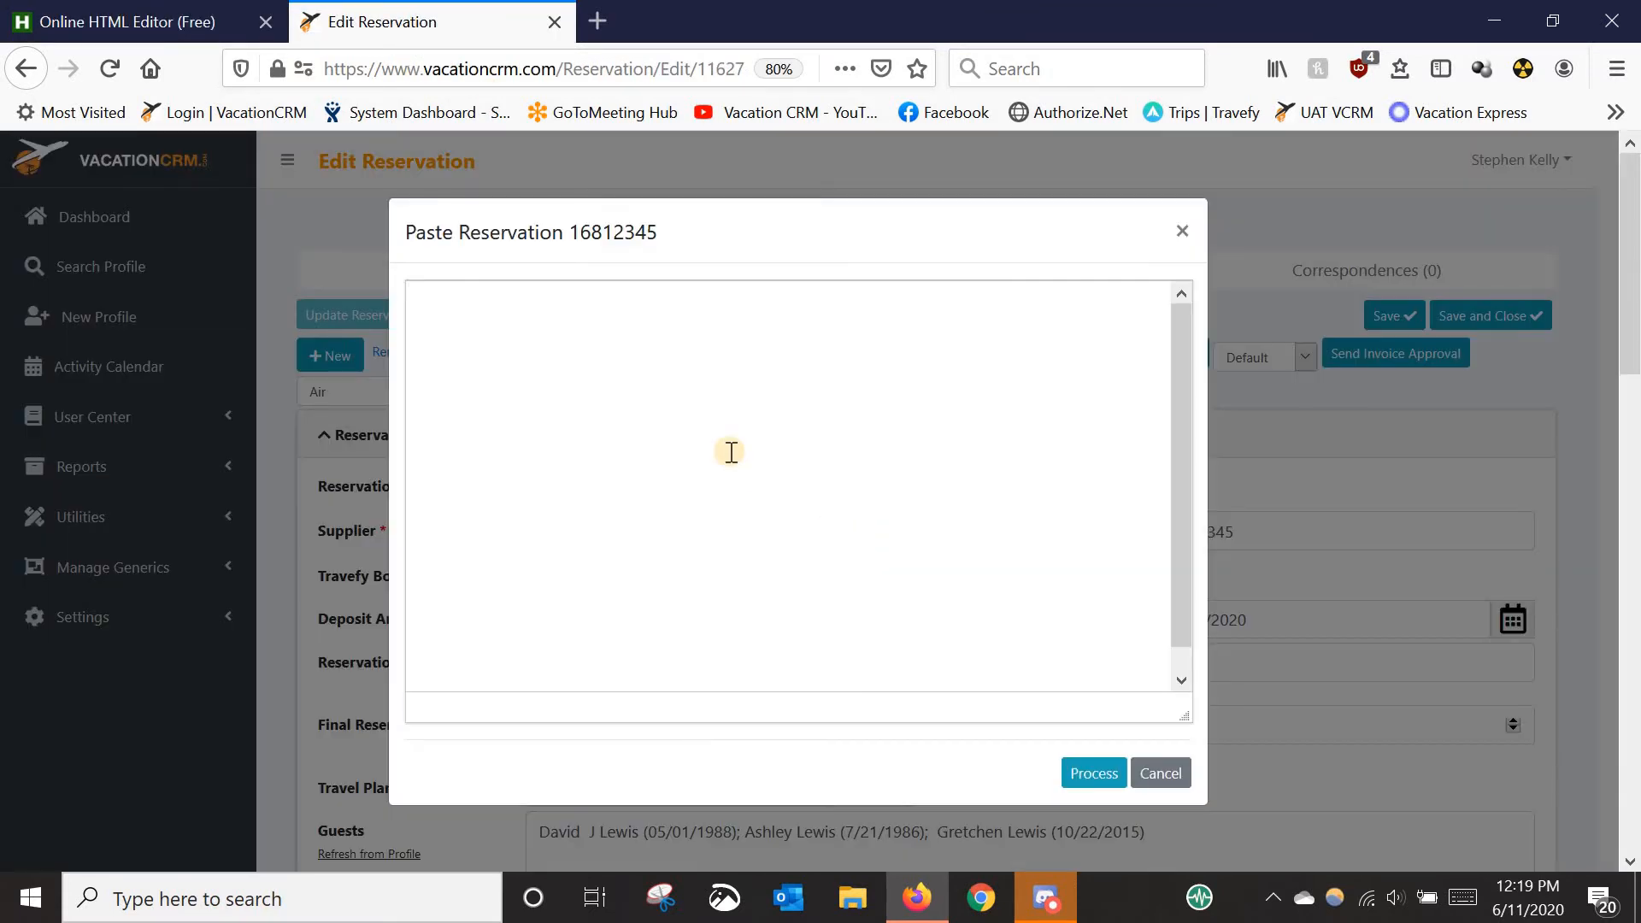
left_click(731, 451)
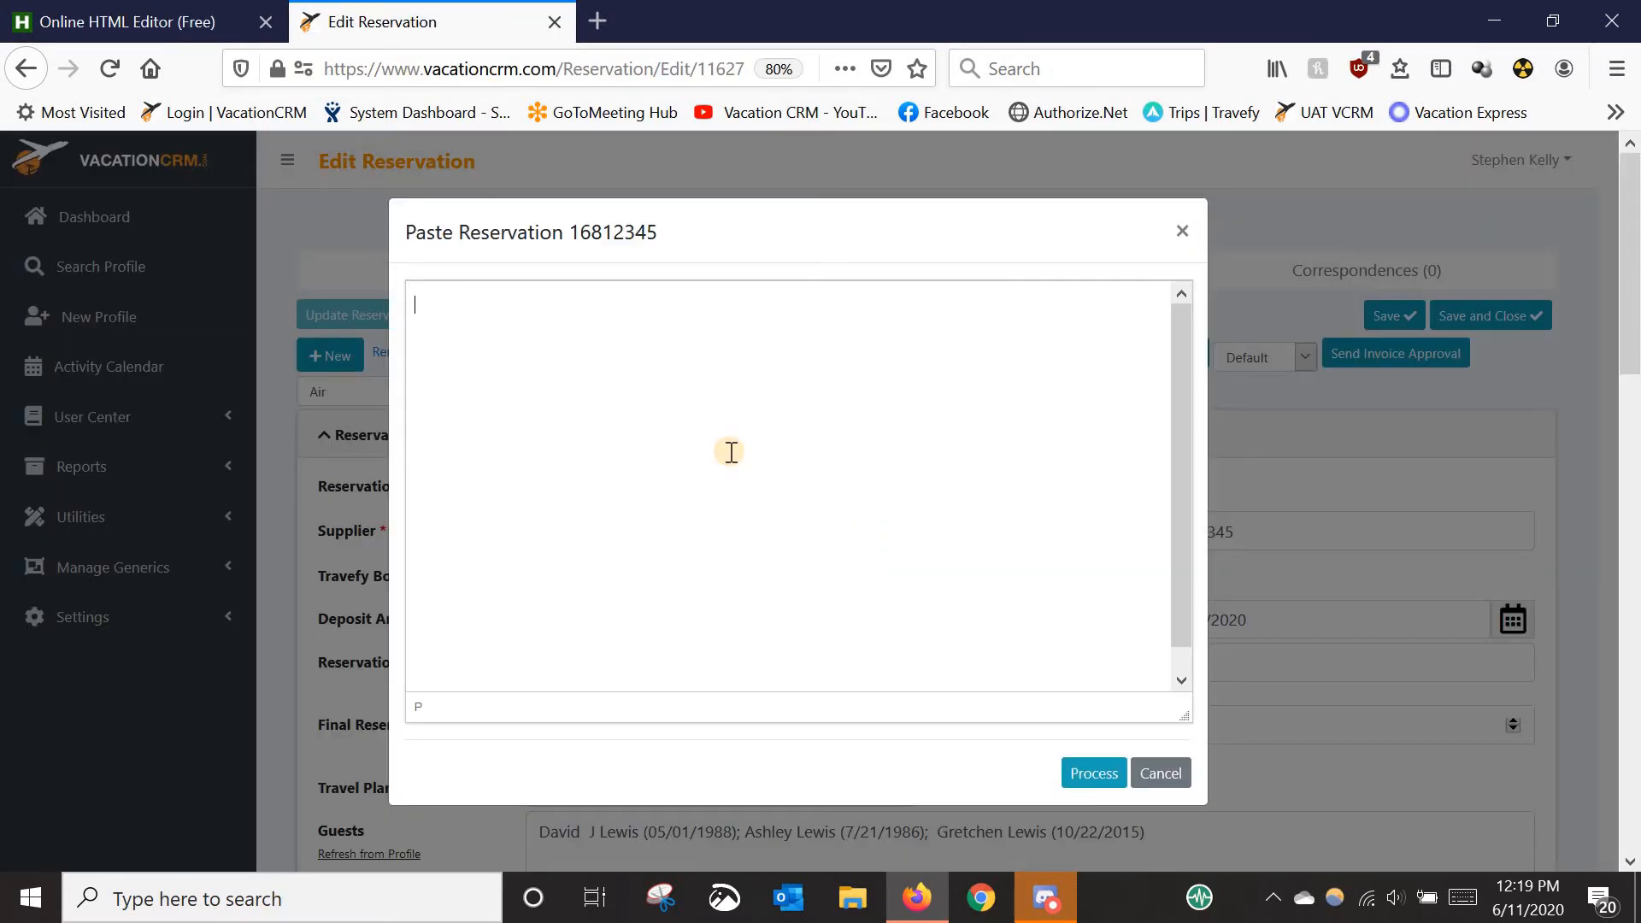
right_click(416, 301)
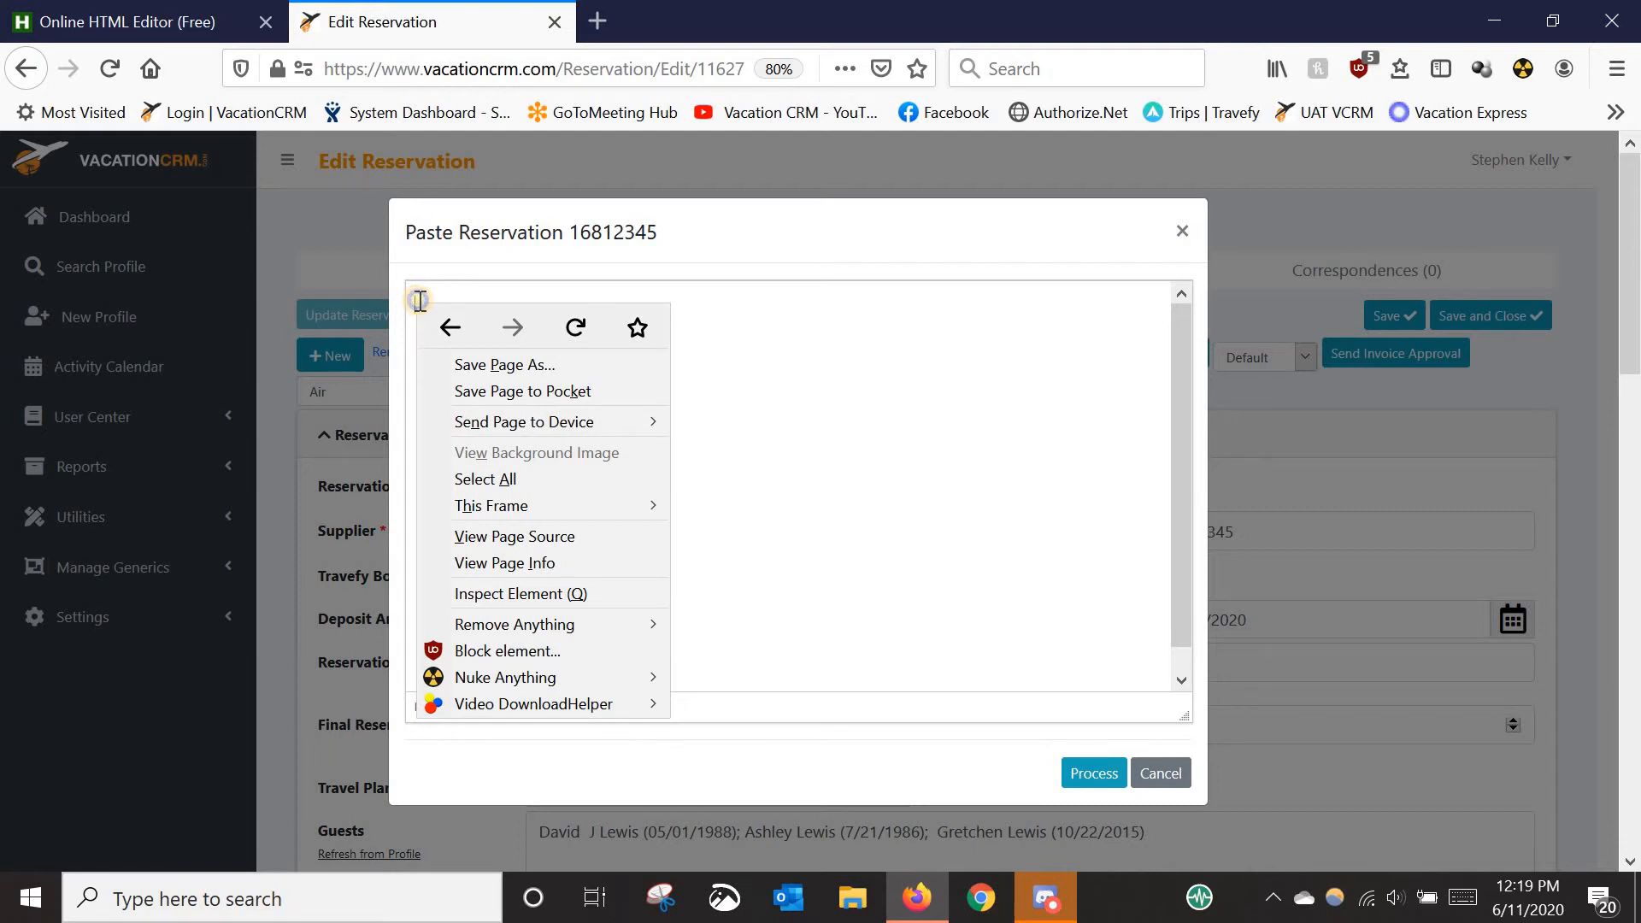
right_click(419, 303)
left_click(847, 405)
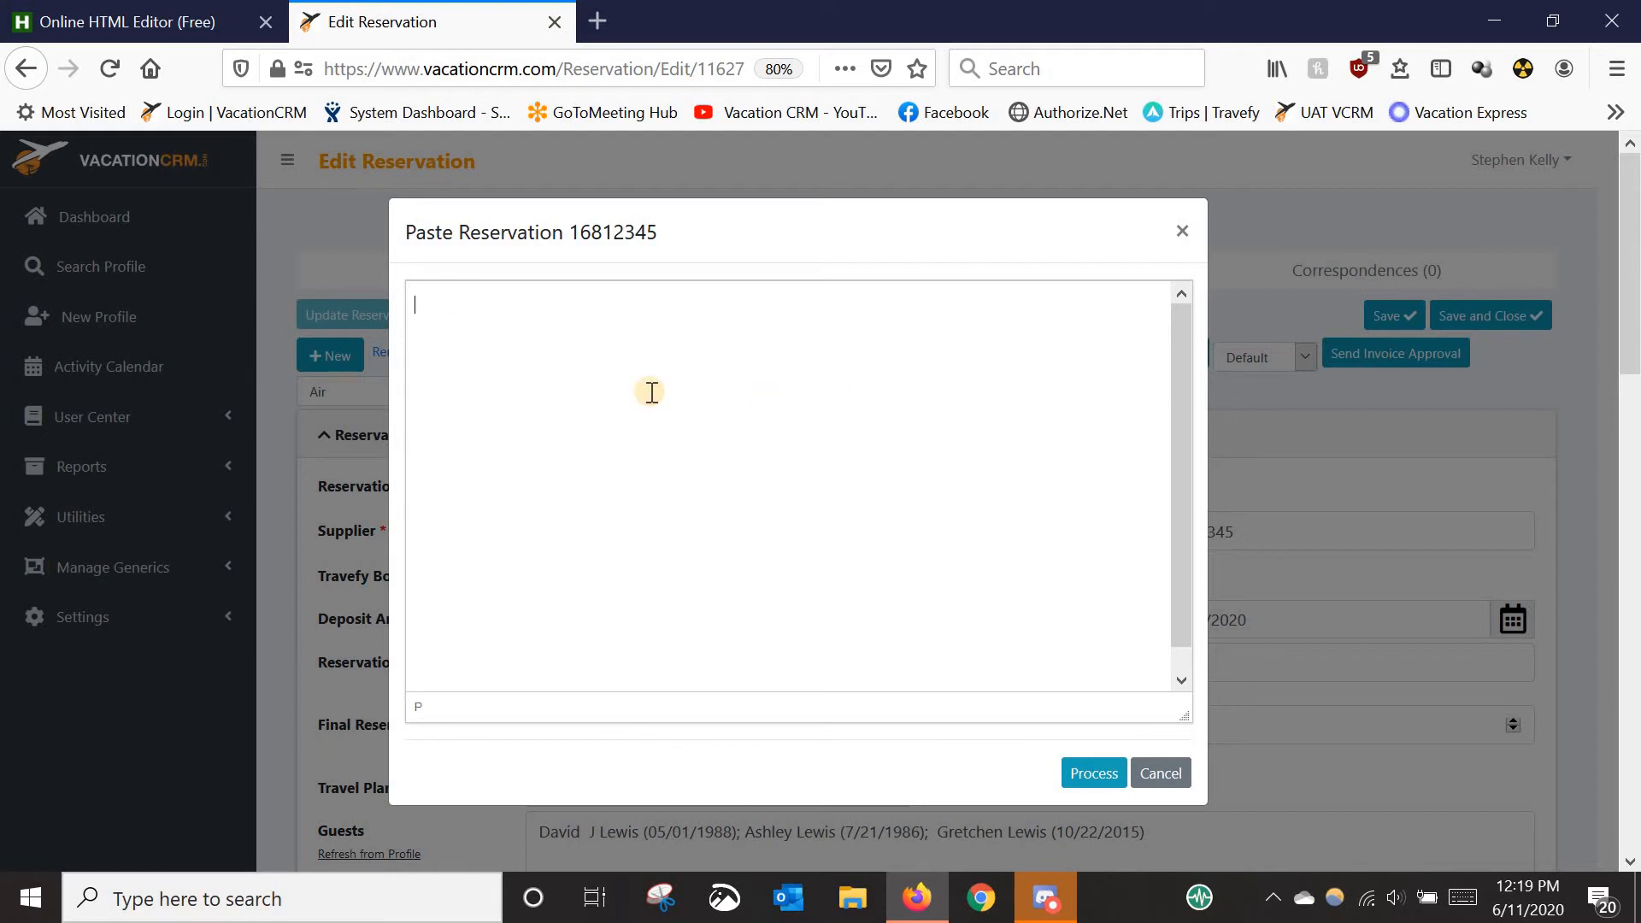
key("ctrl+v")
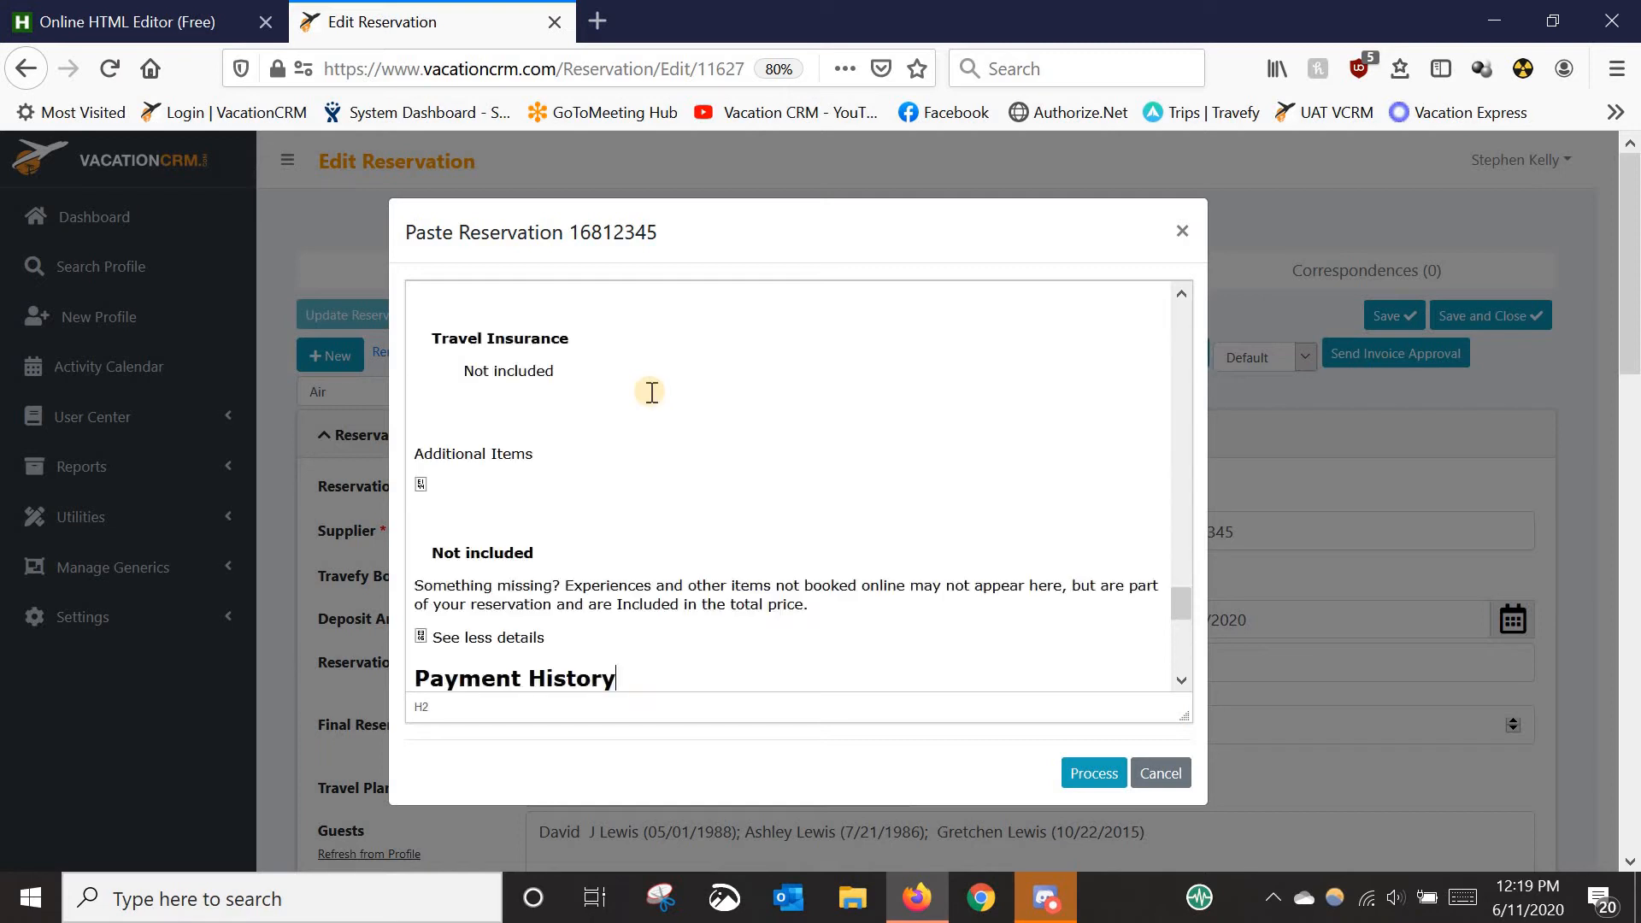
scroll(650, 390, "up", 3)
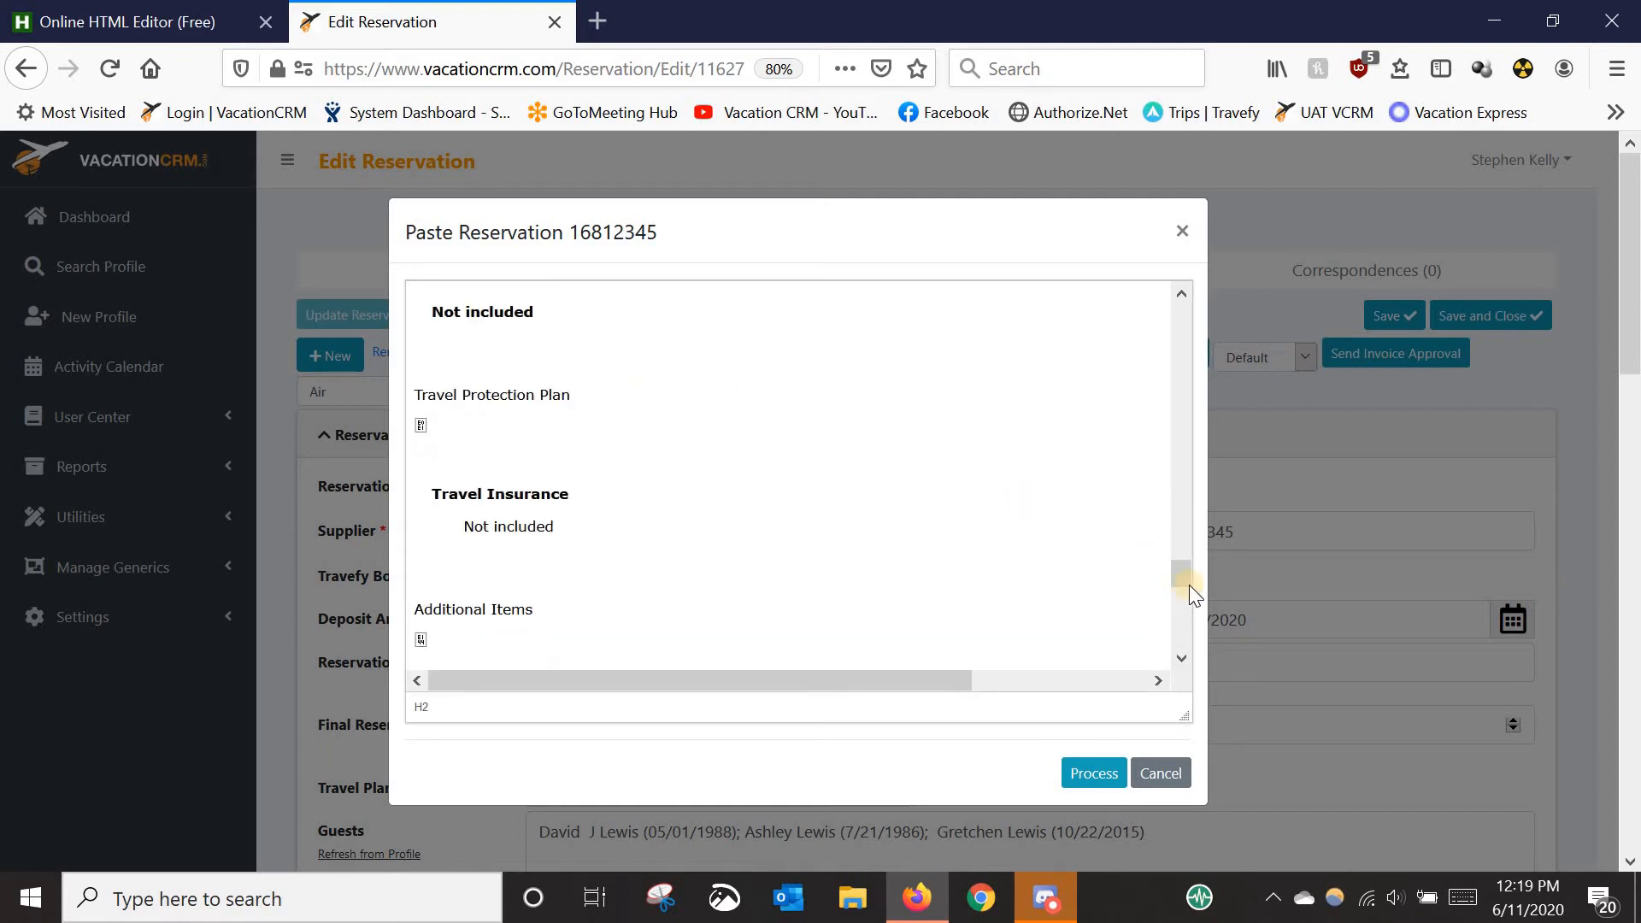
left_click_drag(1188, 584, 1166, 309)
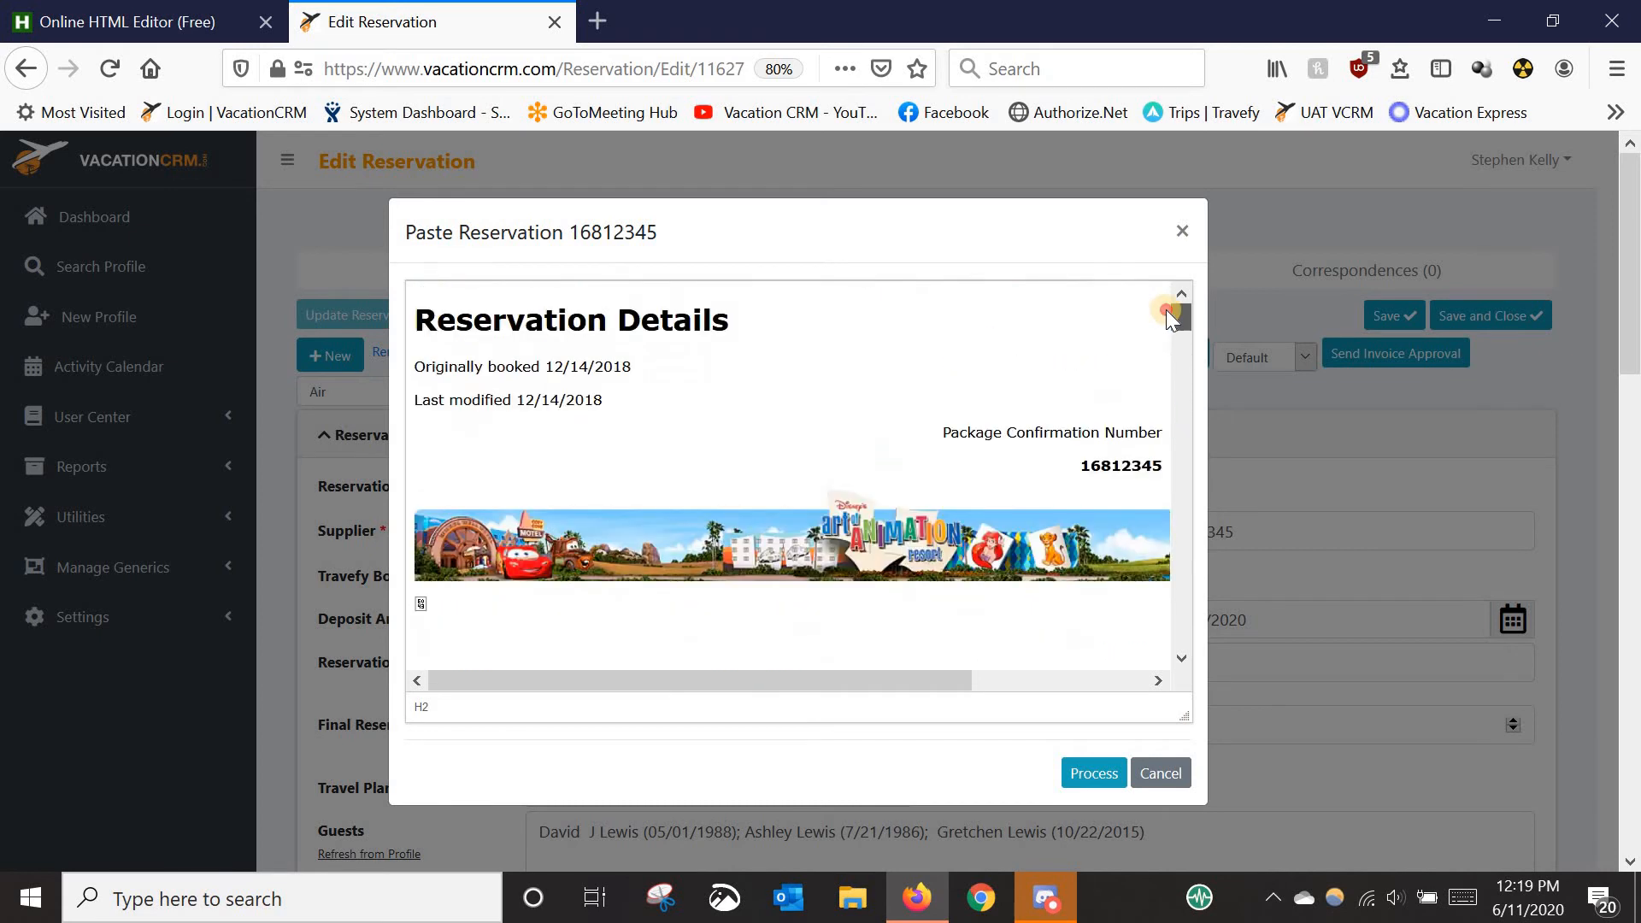
- Process the pasted details so the reservation total reads 5432.08 and the trip balance $5,432.08
left_click(1094, 772)
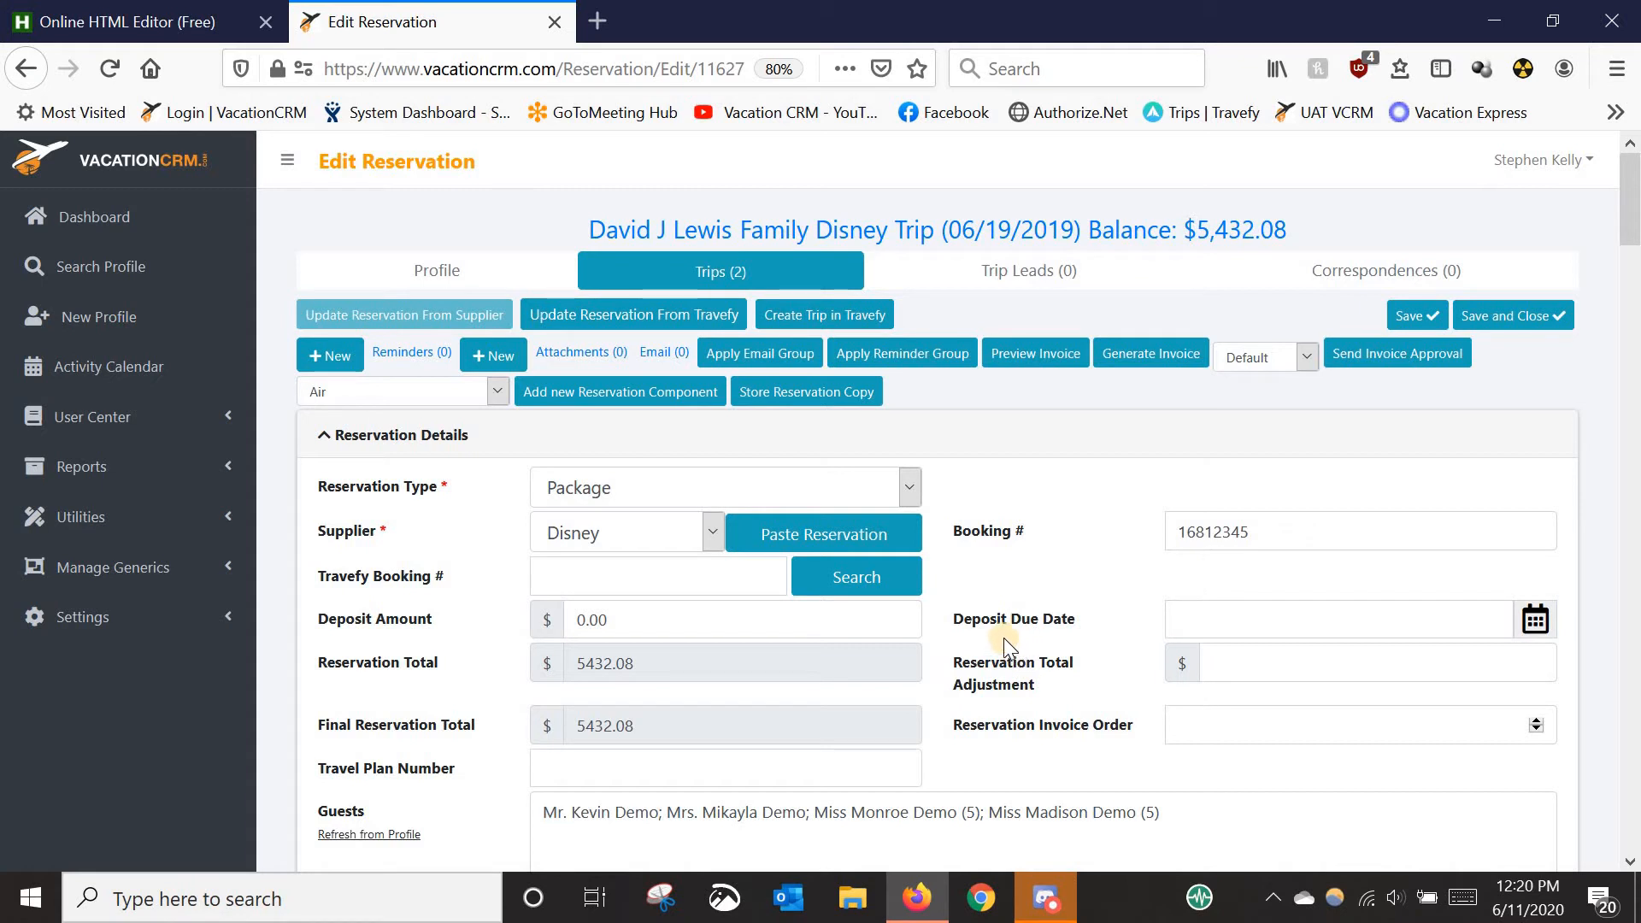
left_click_drag(1045, 624, 1052, 627)
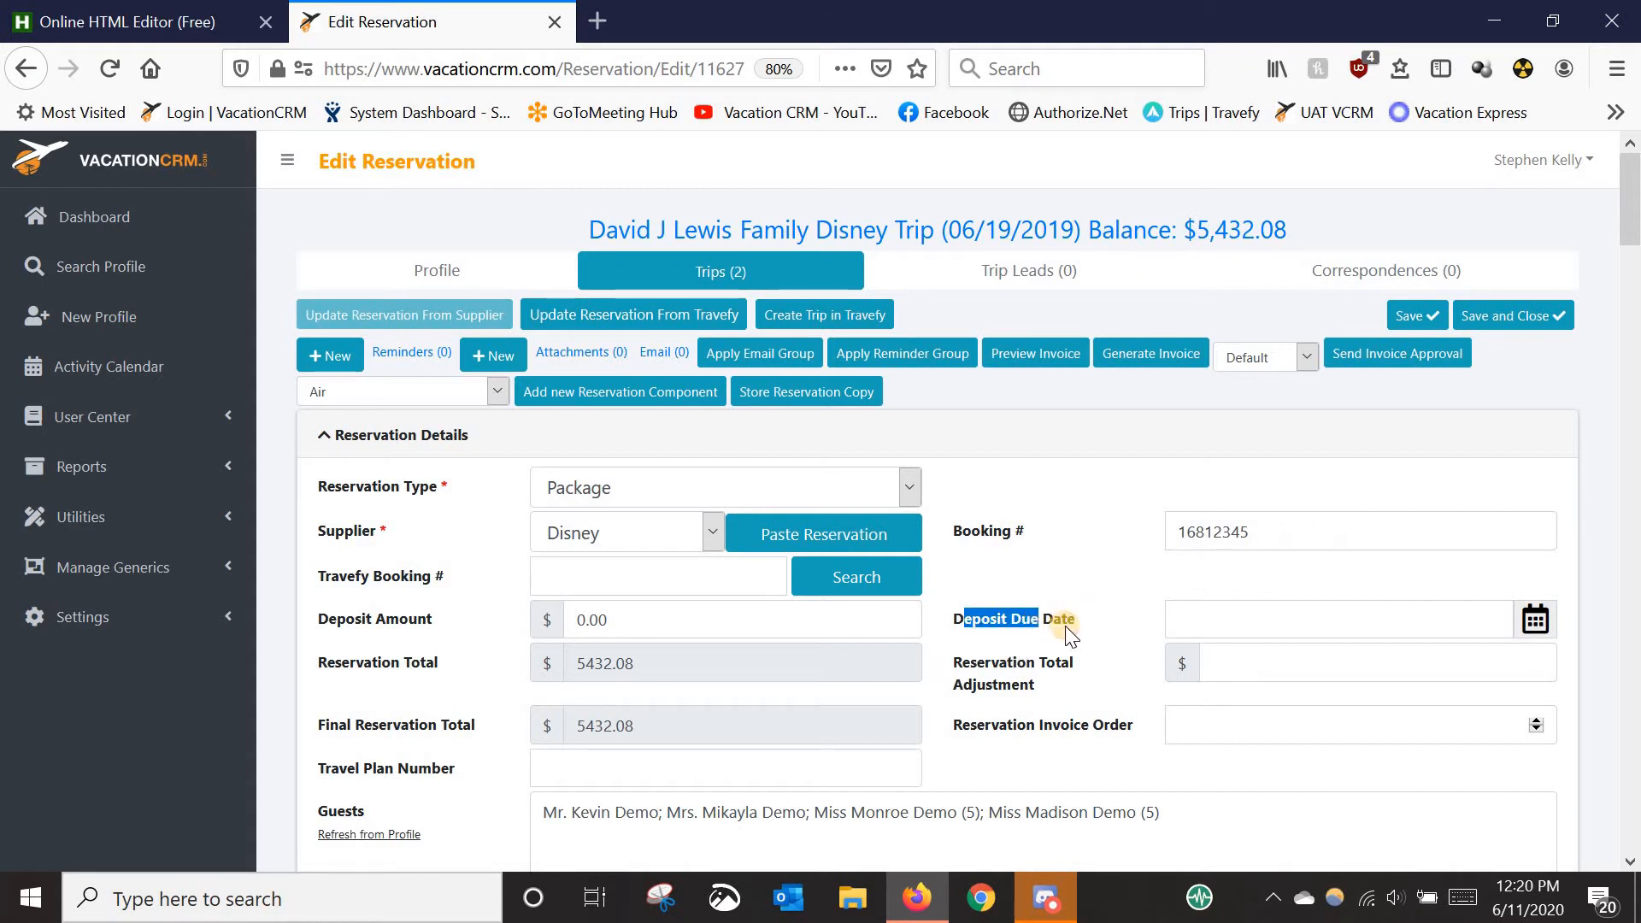
- Pick June 12, 2020 in the calendar as the Deposit Due Date (06/12/2020)
left_click(1193, 616)
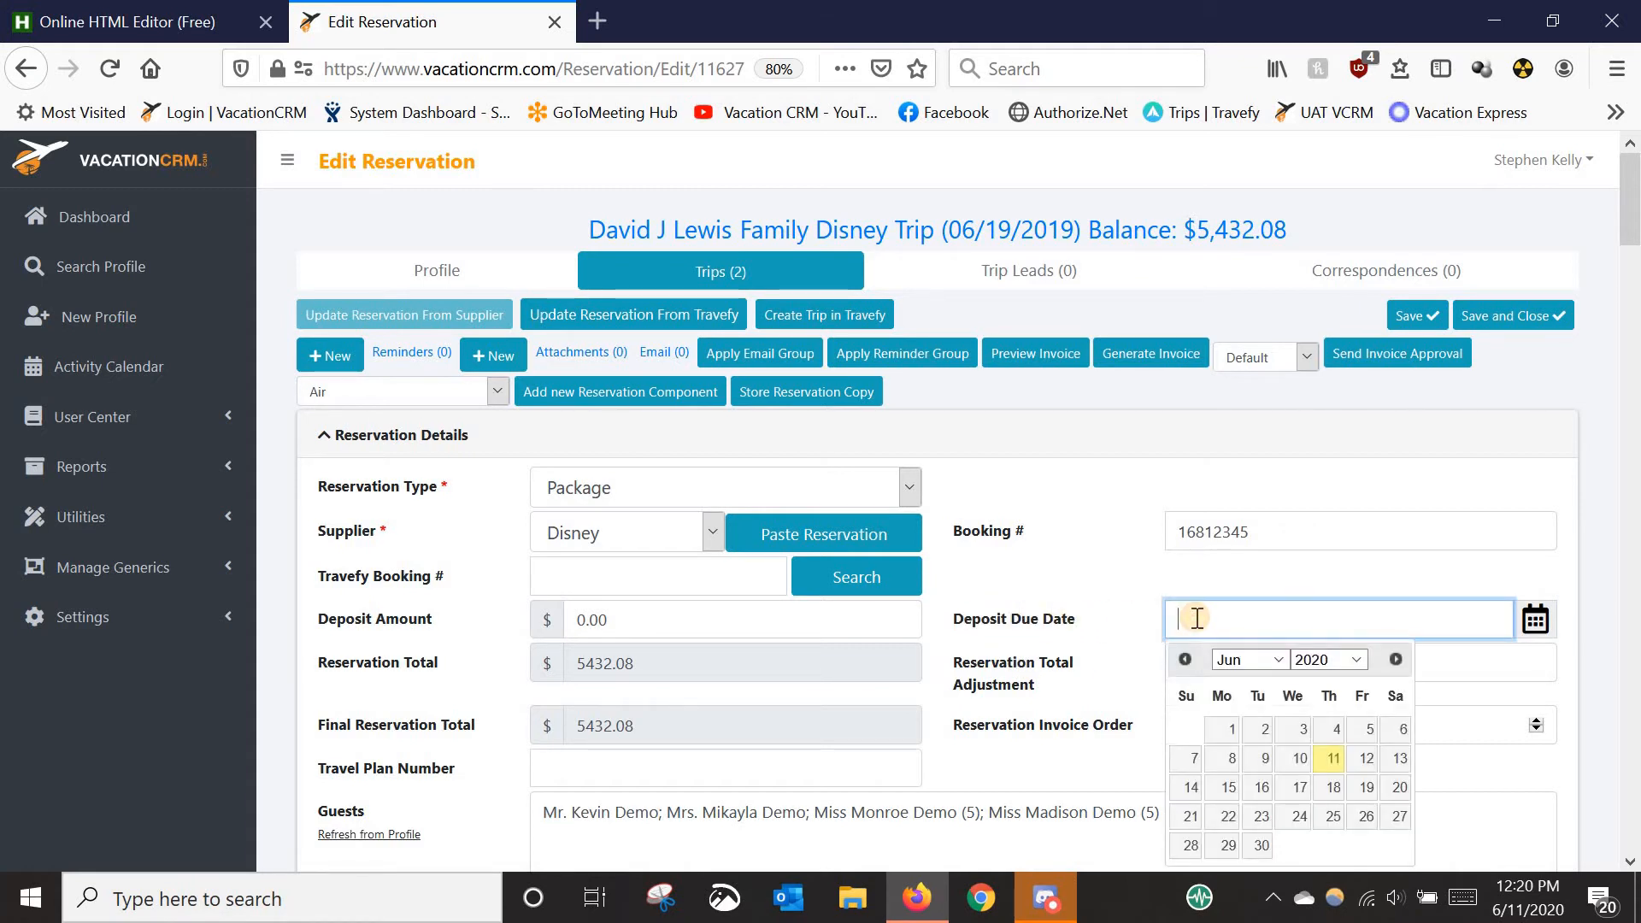
left_click(1367, 762)
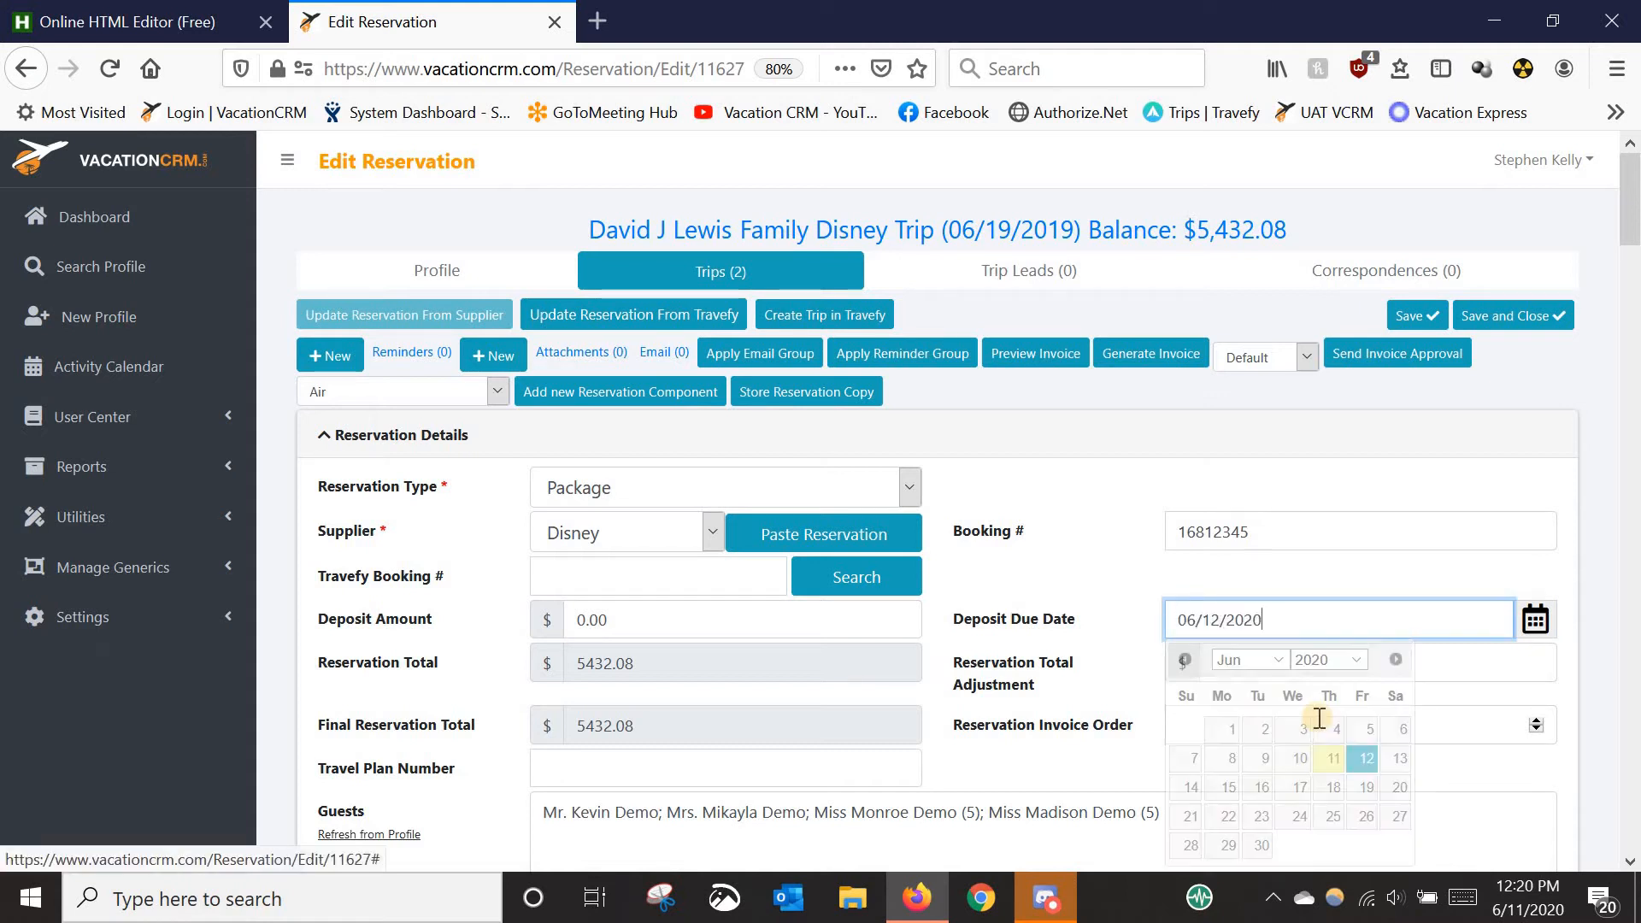
left_click(1101, 588)
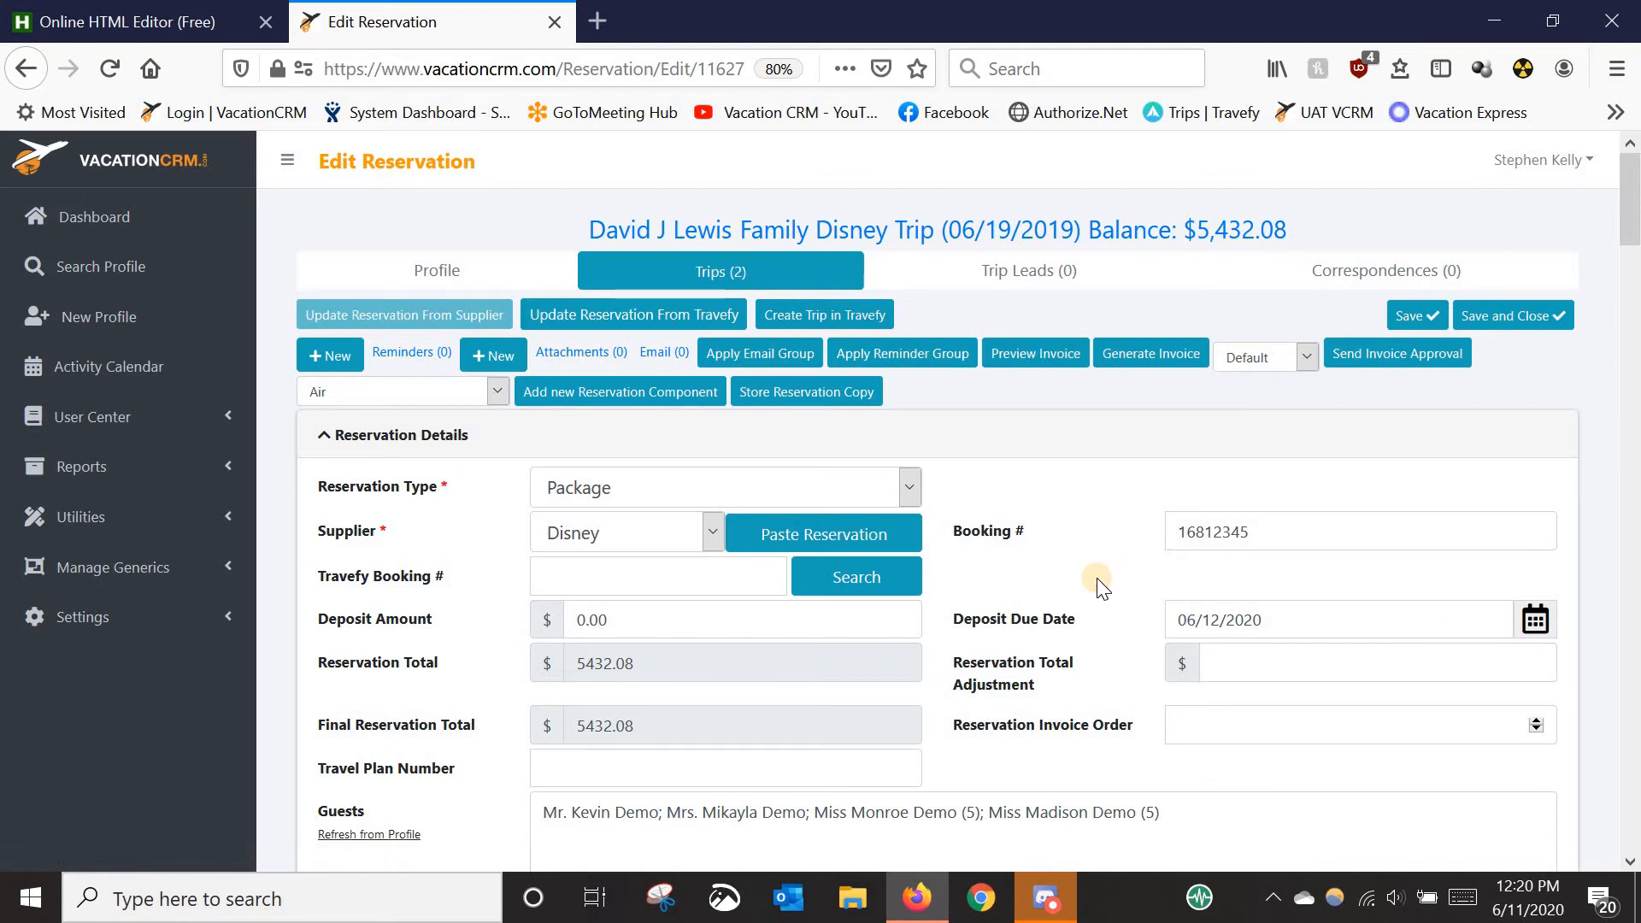
scroll(1098, 579, "down", 5)
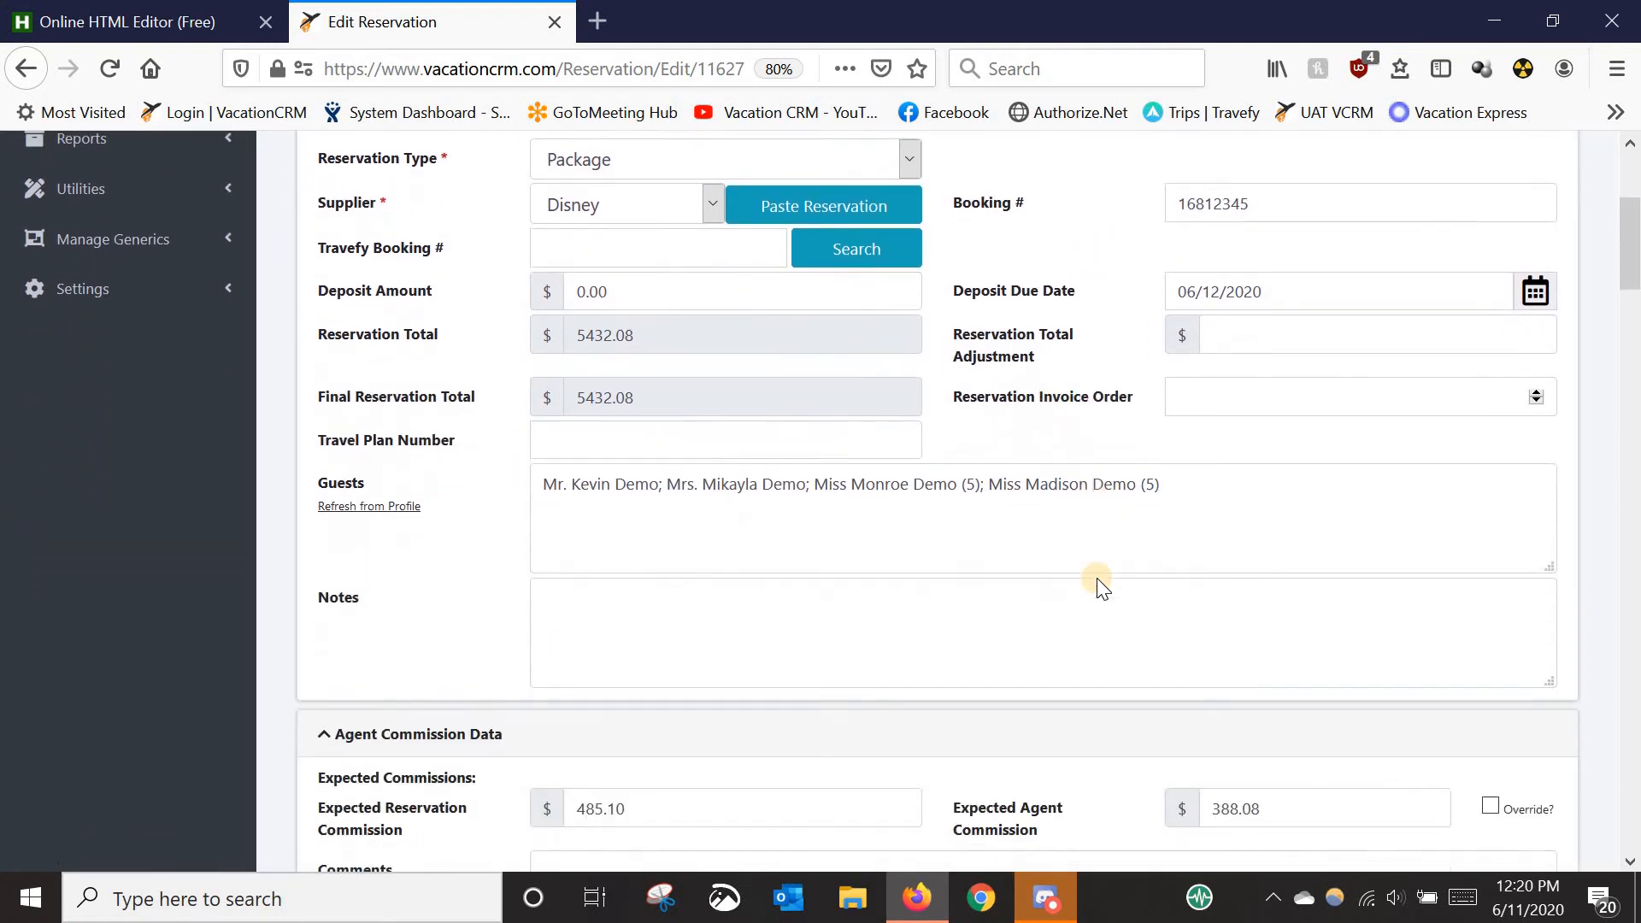
- Scroll past the Agent Commission Data to the Hotel component for Disney's Art of Animation Resort
scroll(757, 606, "down", 2)
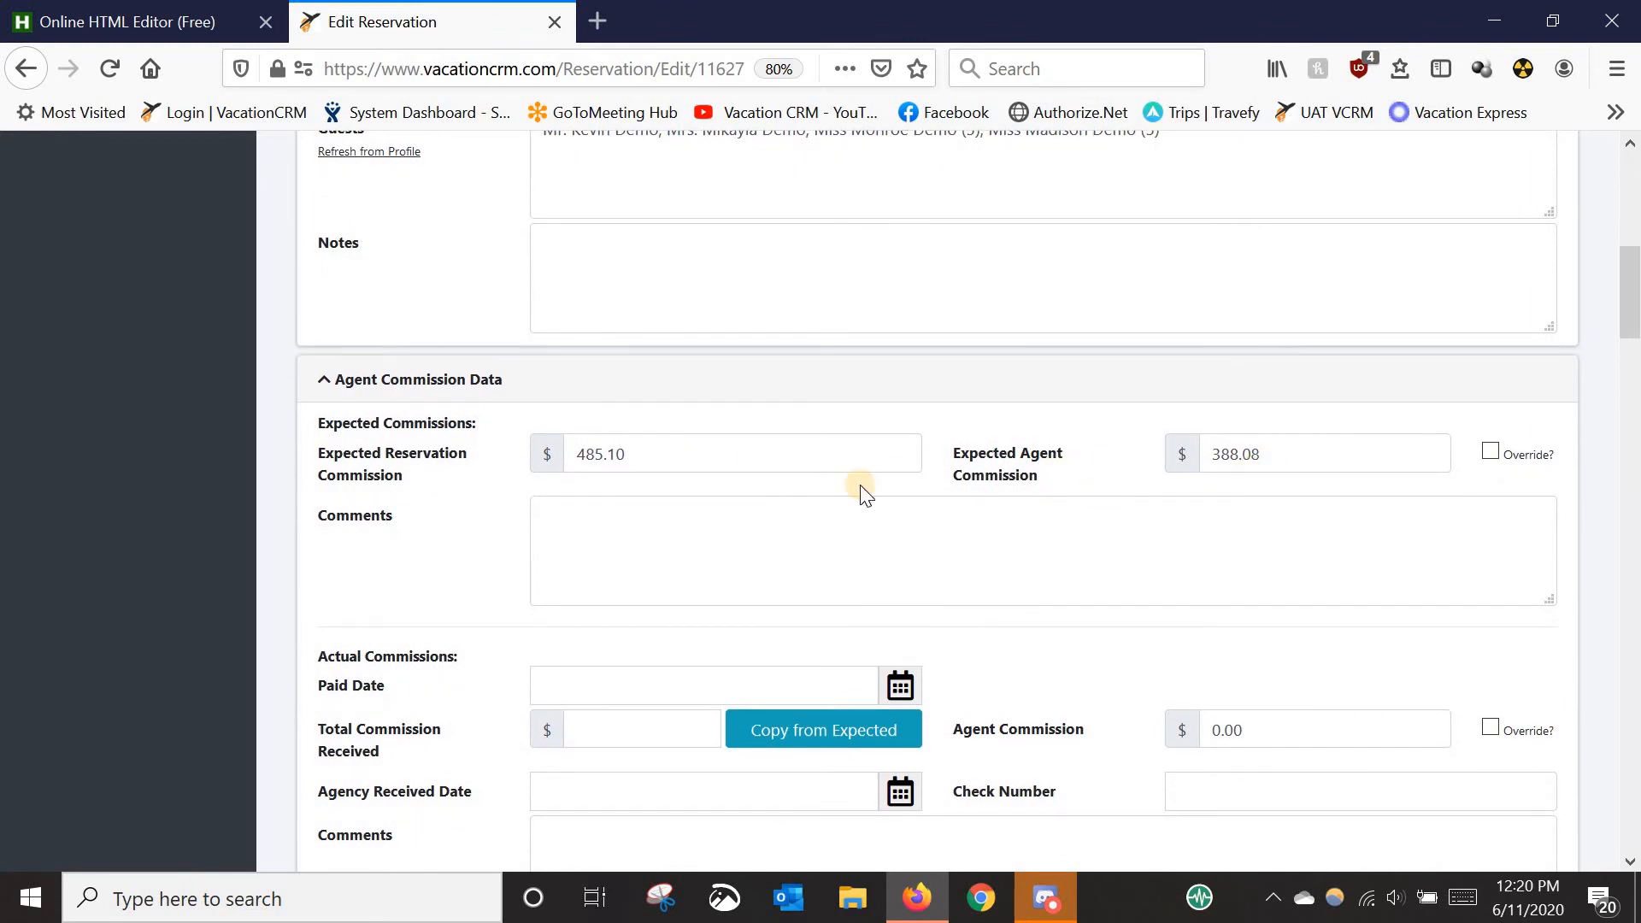
scroll(457, 538, "down", 8)
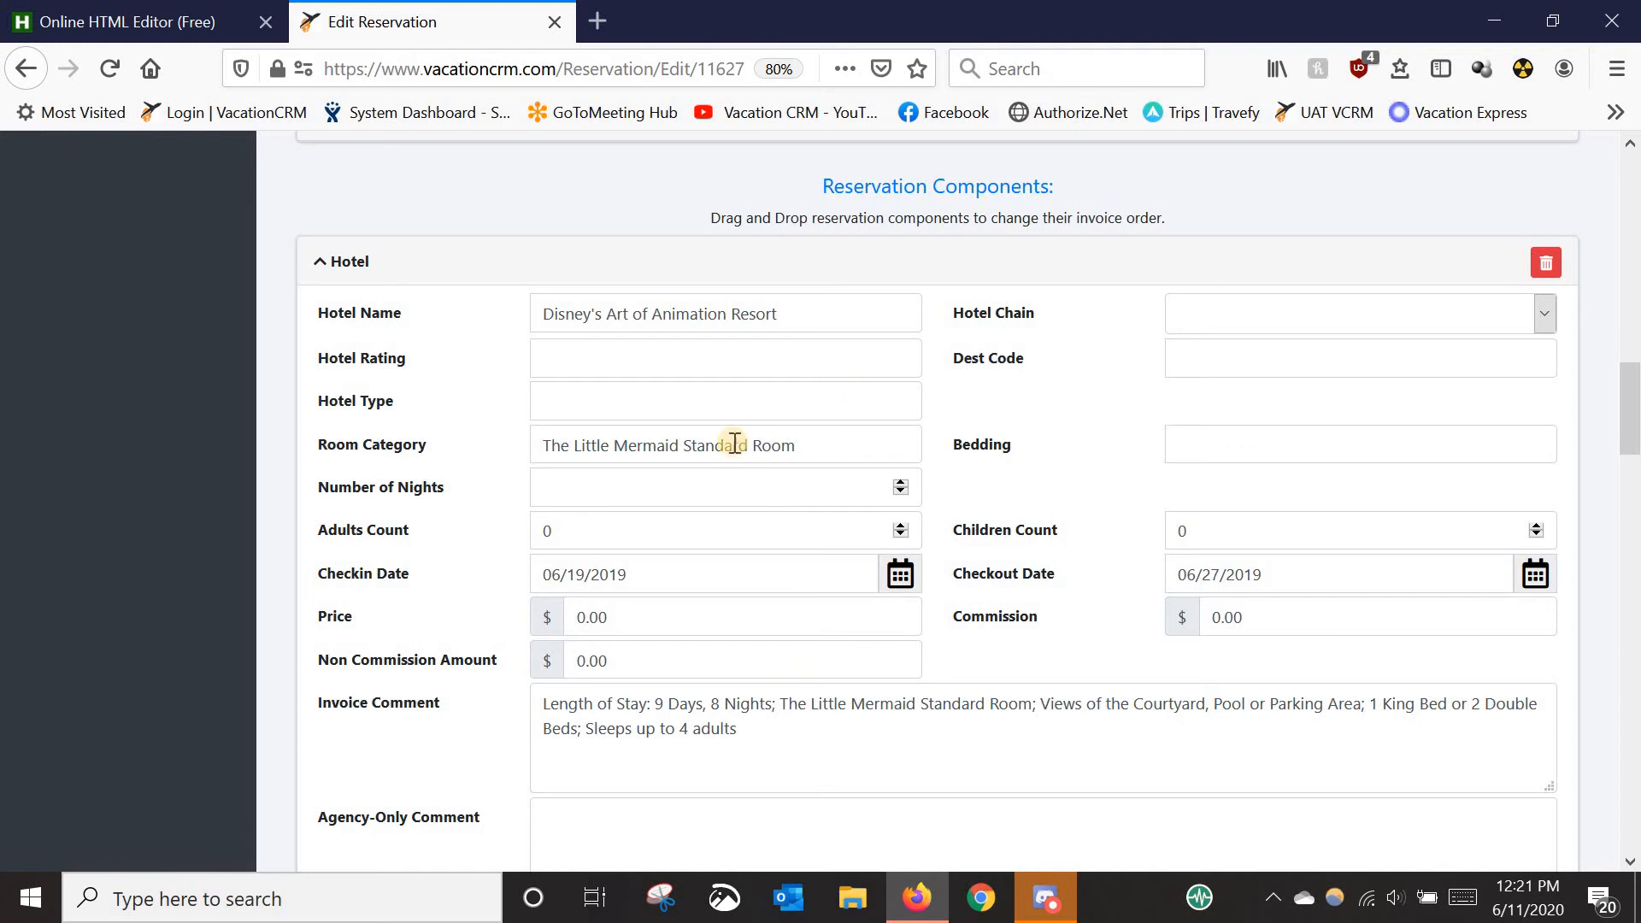
scroll(753, 470, "down", 4)
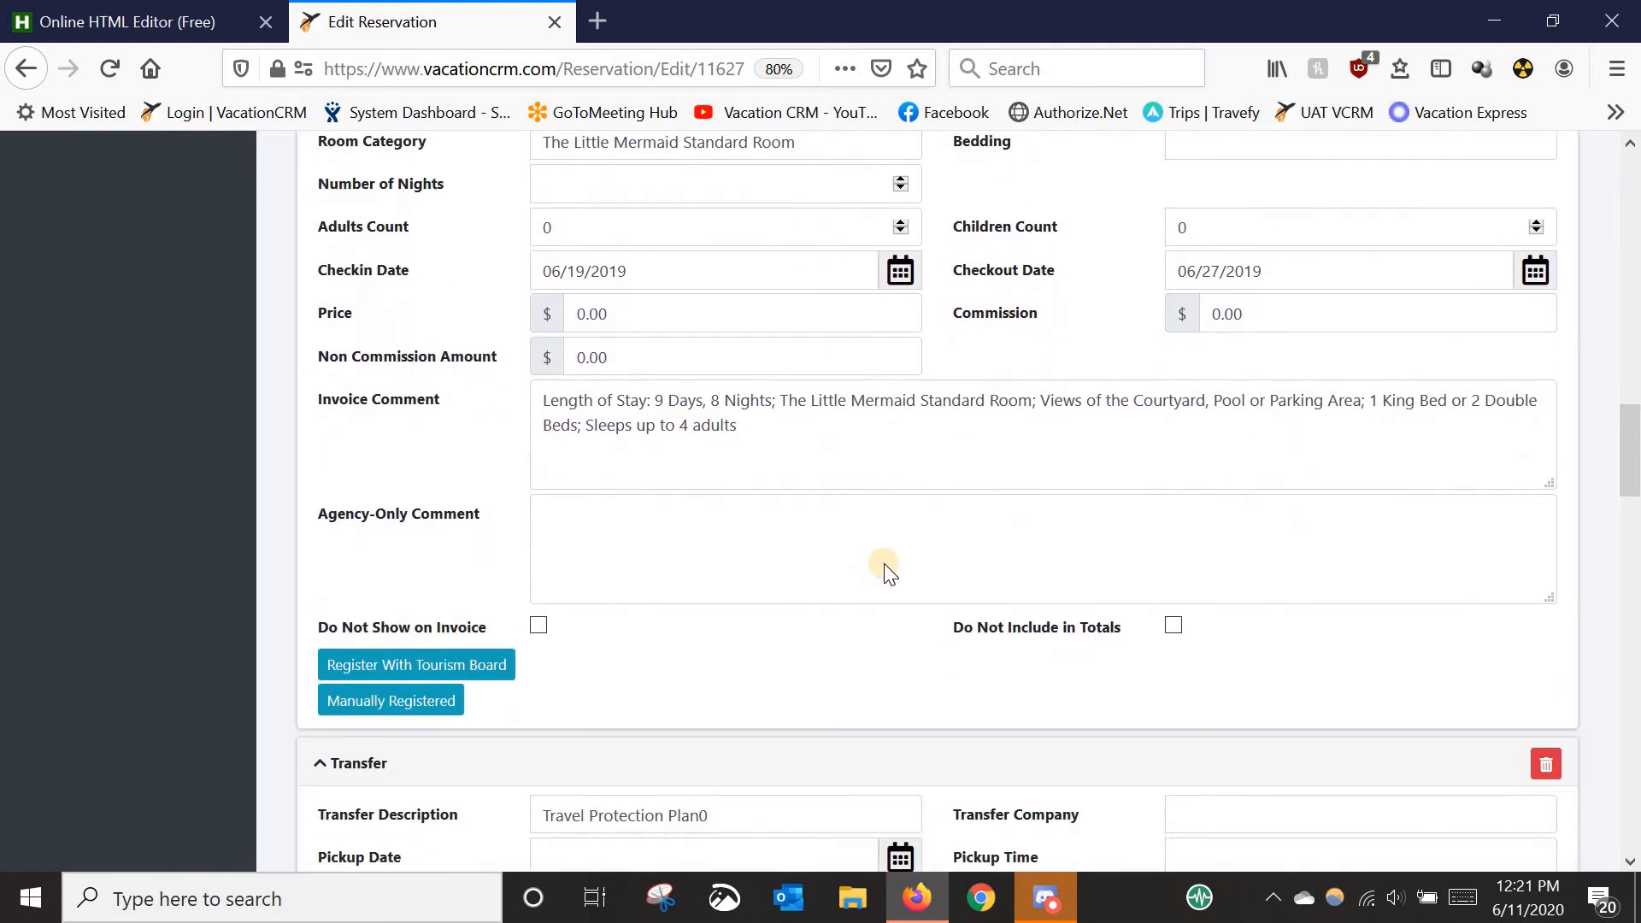
scroll(887, 571, "down", 7)
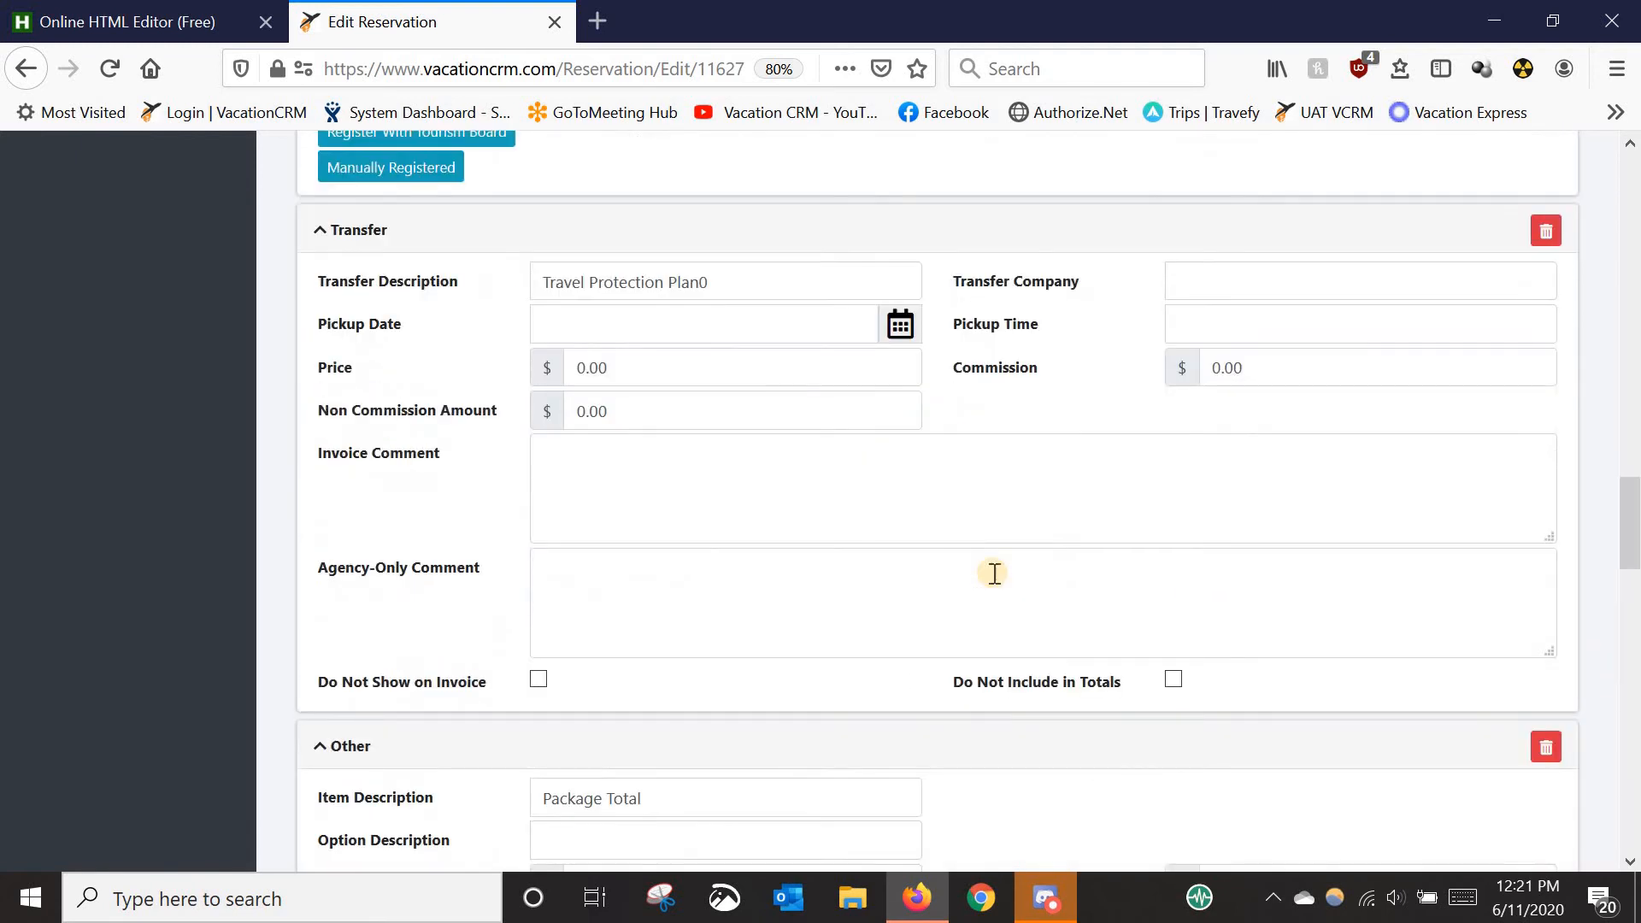
scroll(994, 573, "down", 9)
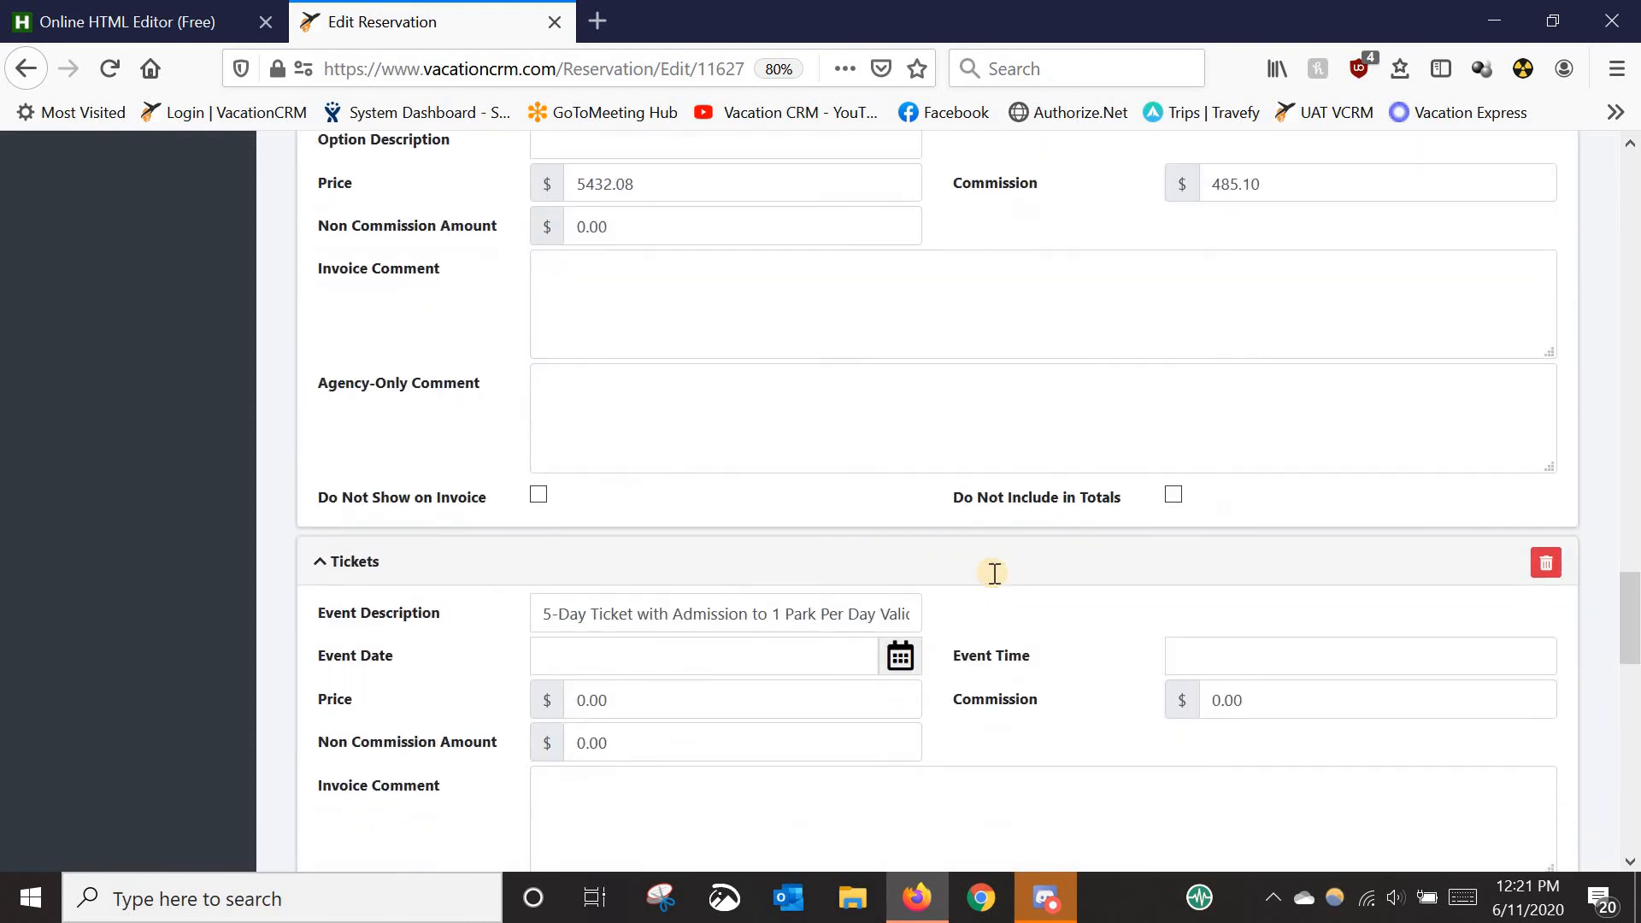
scroll(994, 572, "down", 8)
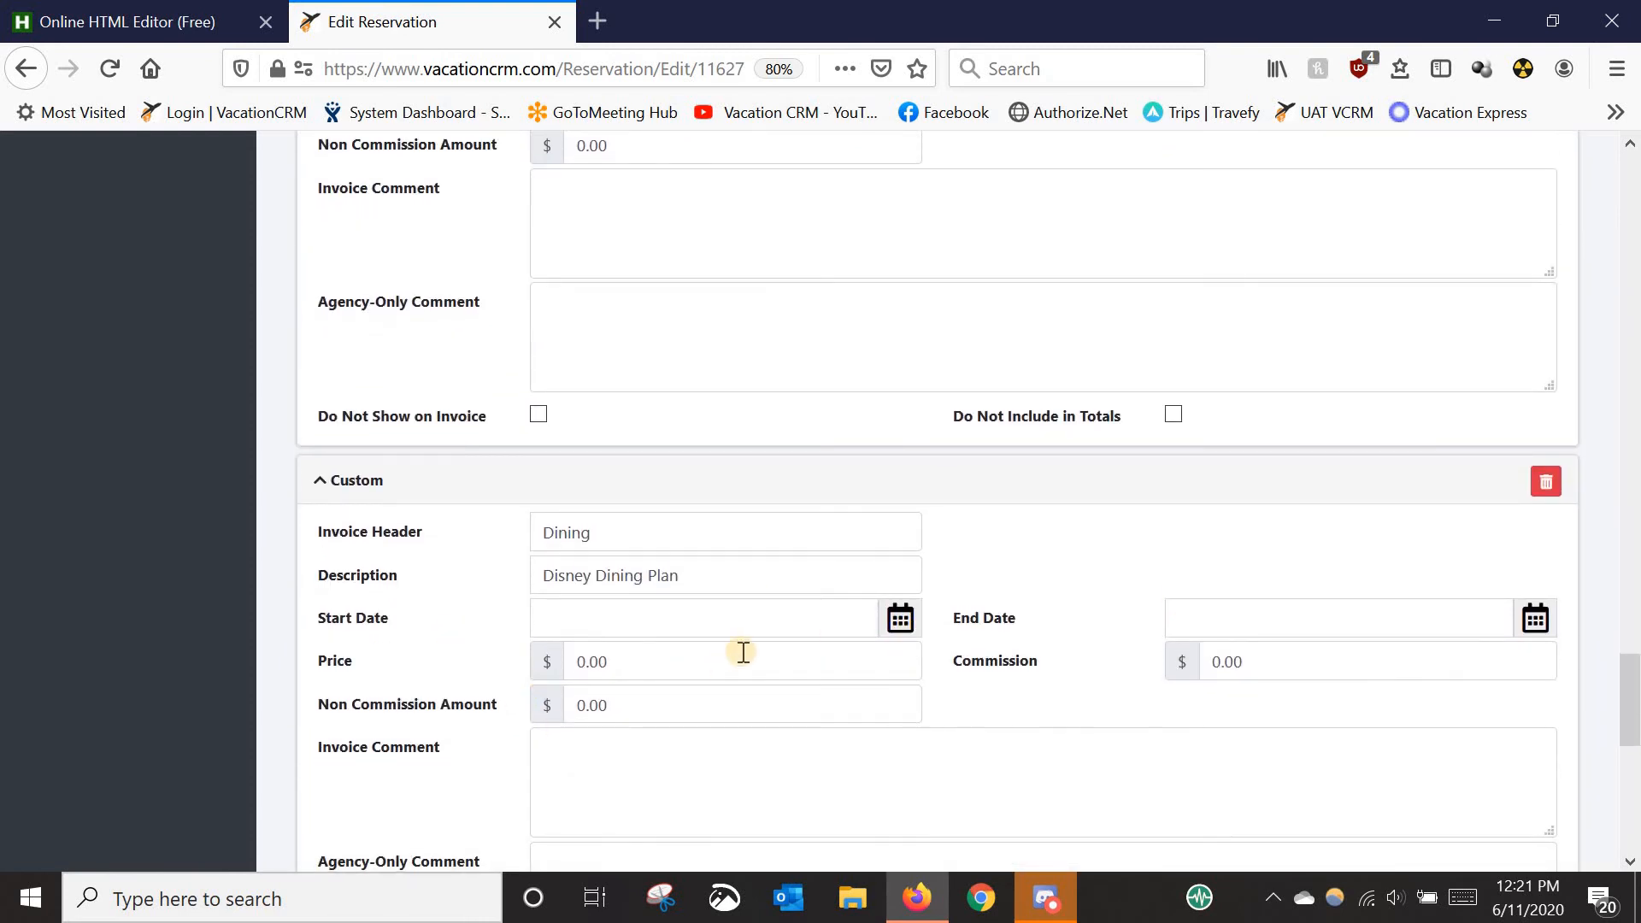
scroll(743, 652, "up", 6)
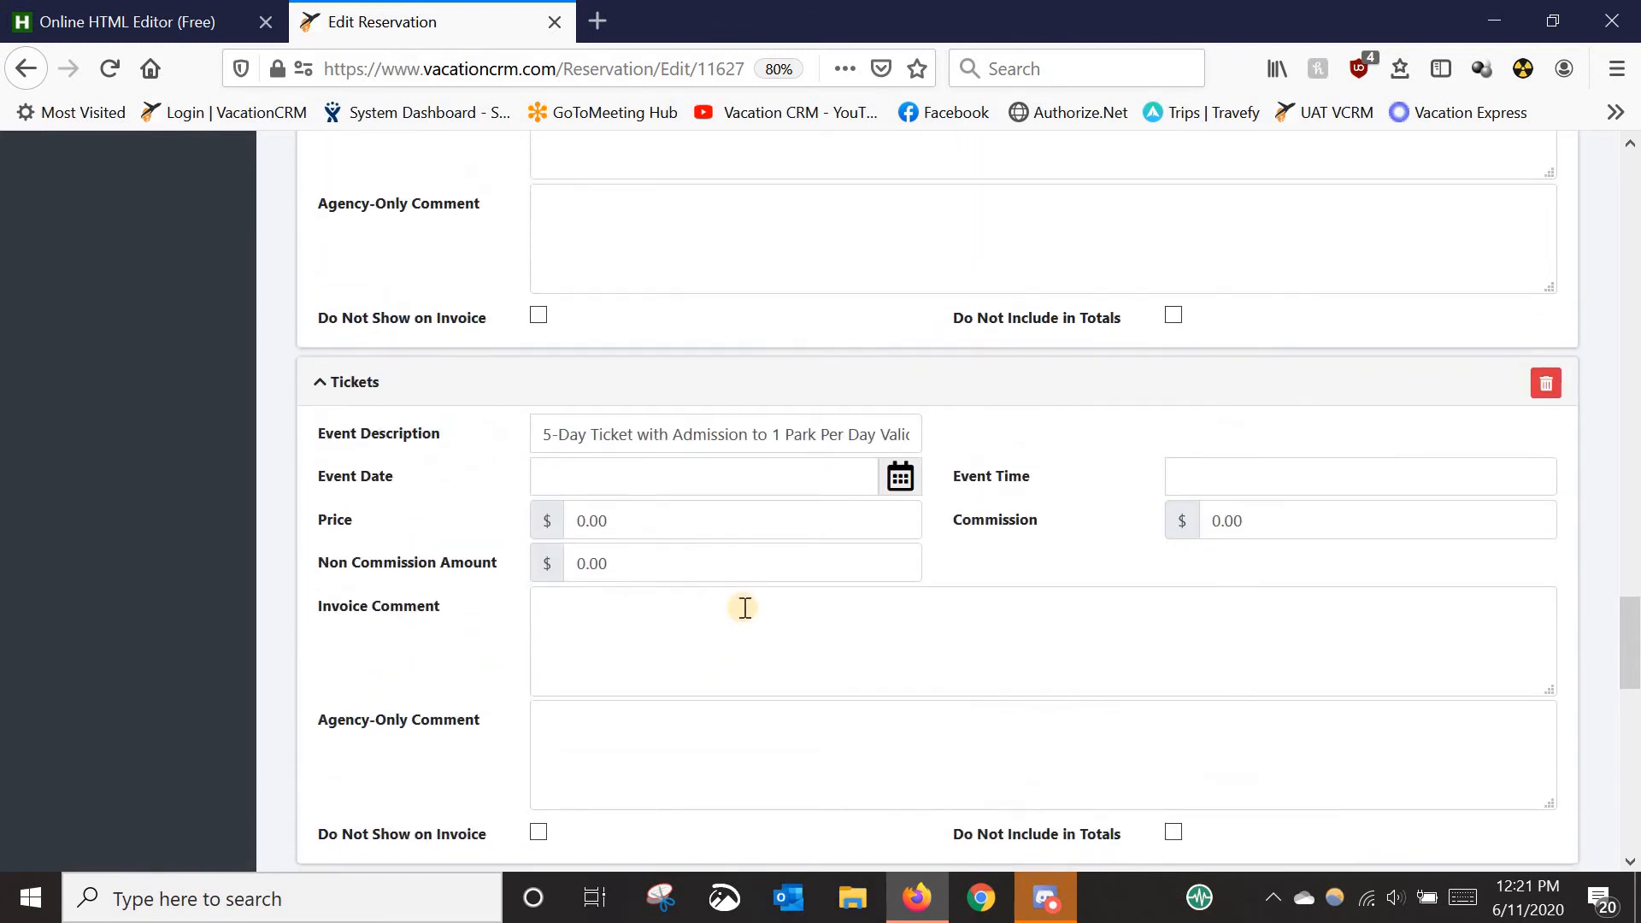
scroll(742, 607, "up", 3)
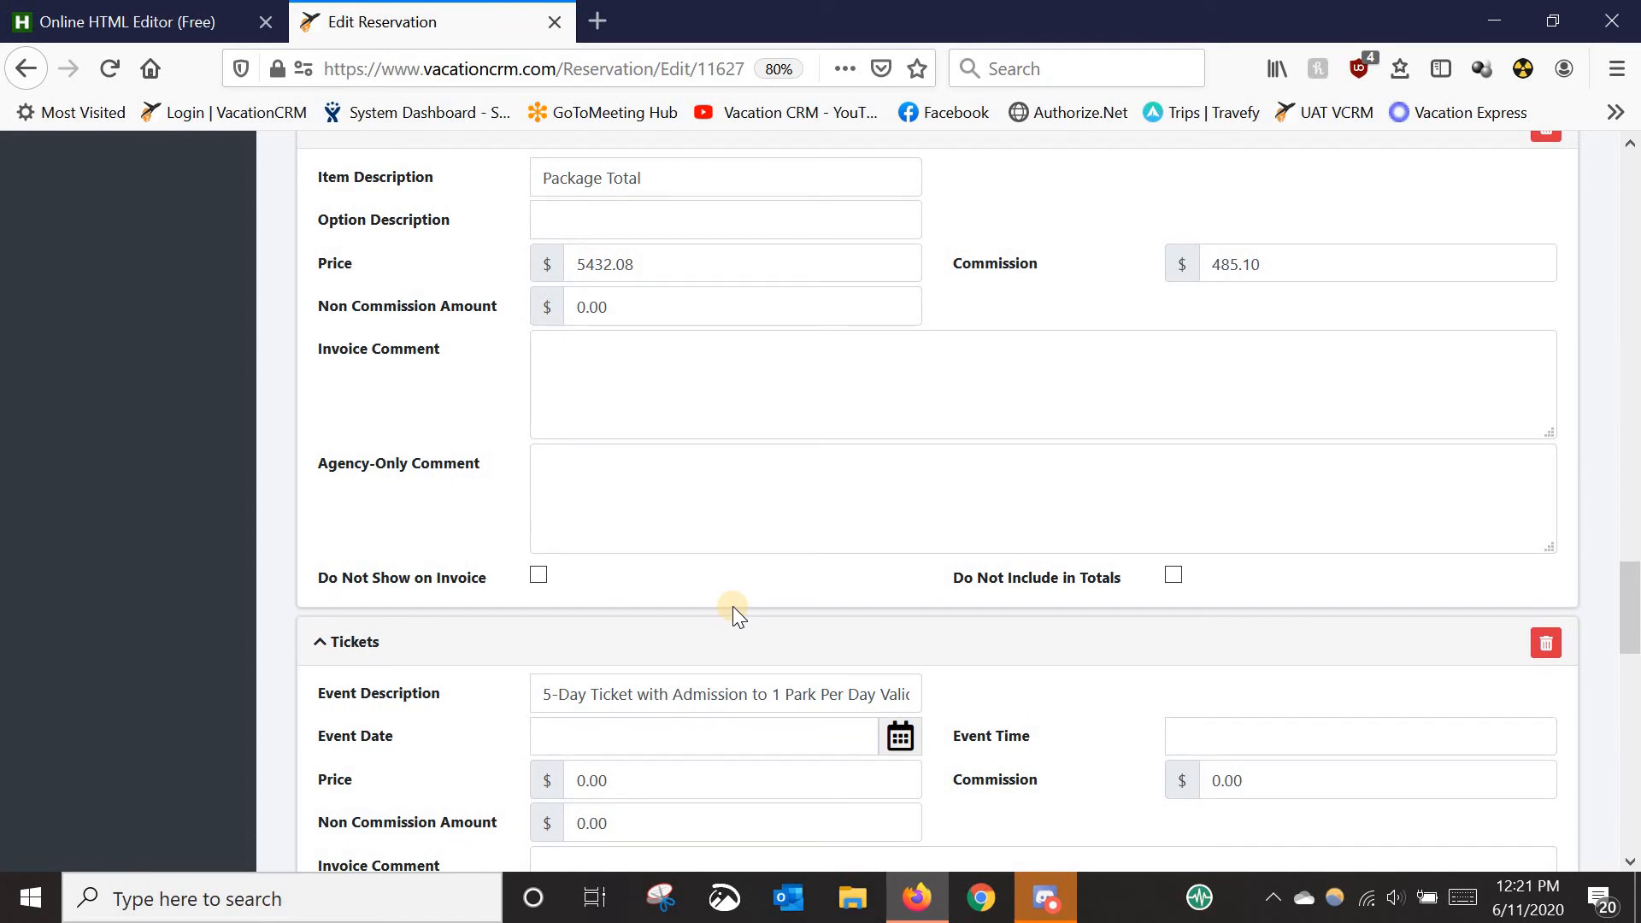
scroll(561, 495, "up", 1)
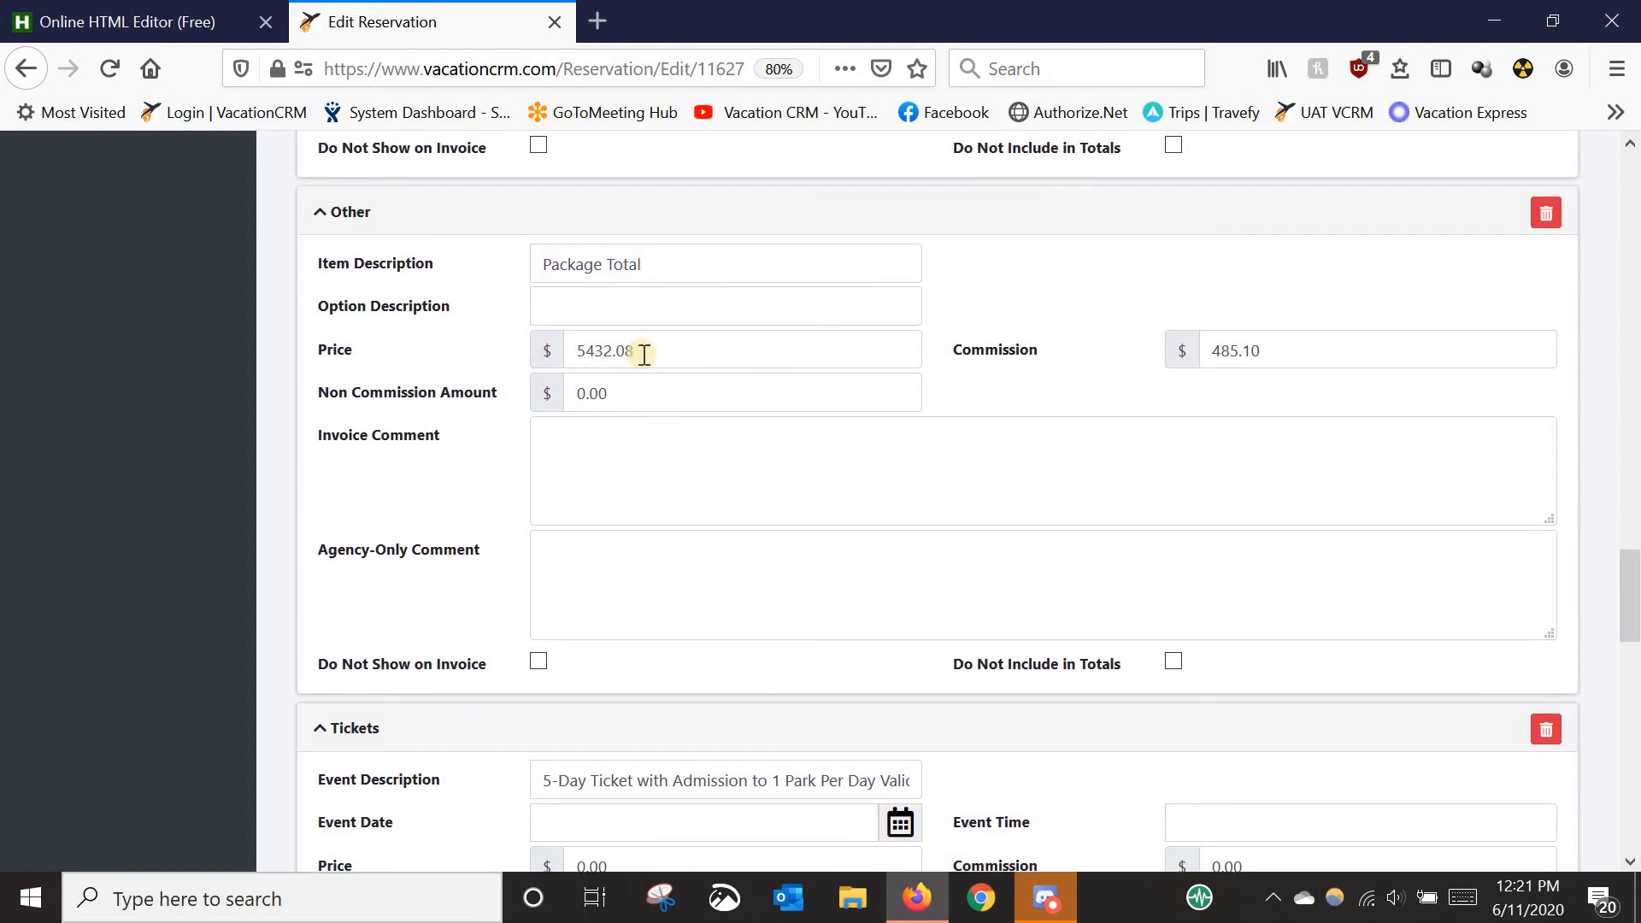
scroll(1636, 521, "up", 1)
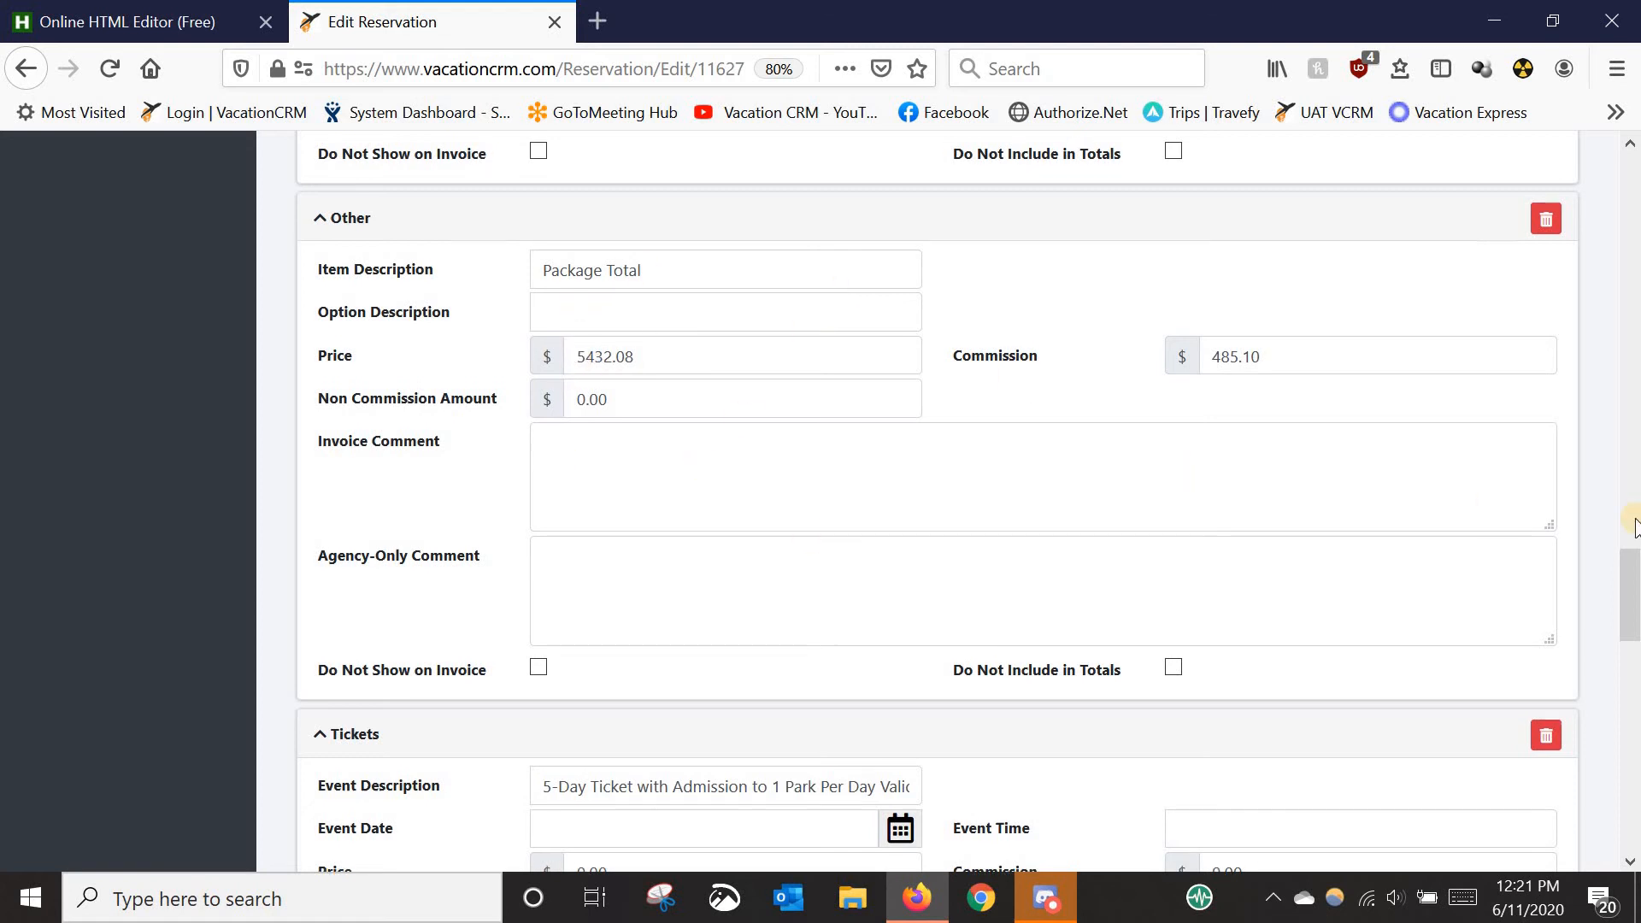
scroll(1062, 480, "up", 6)
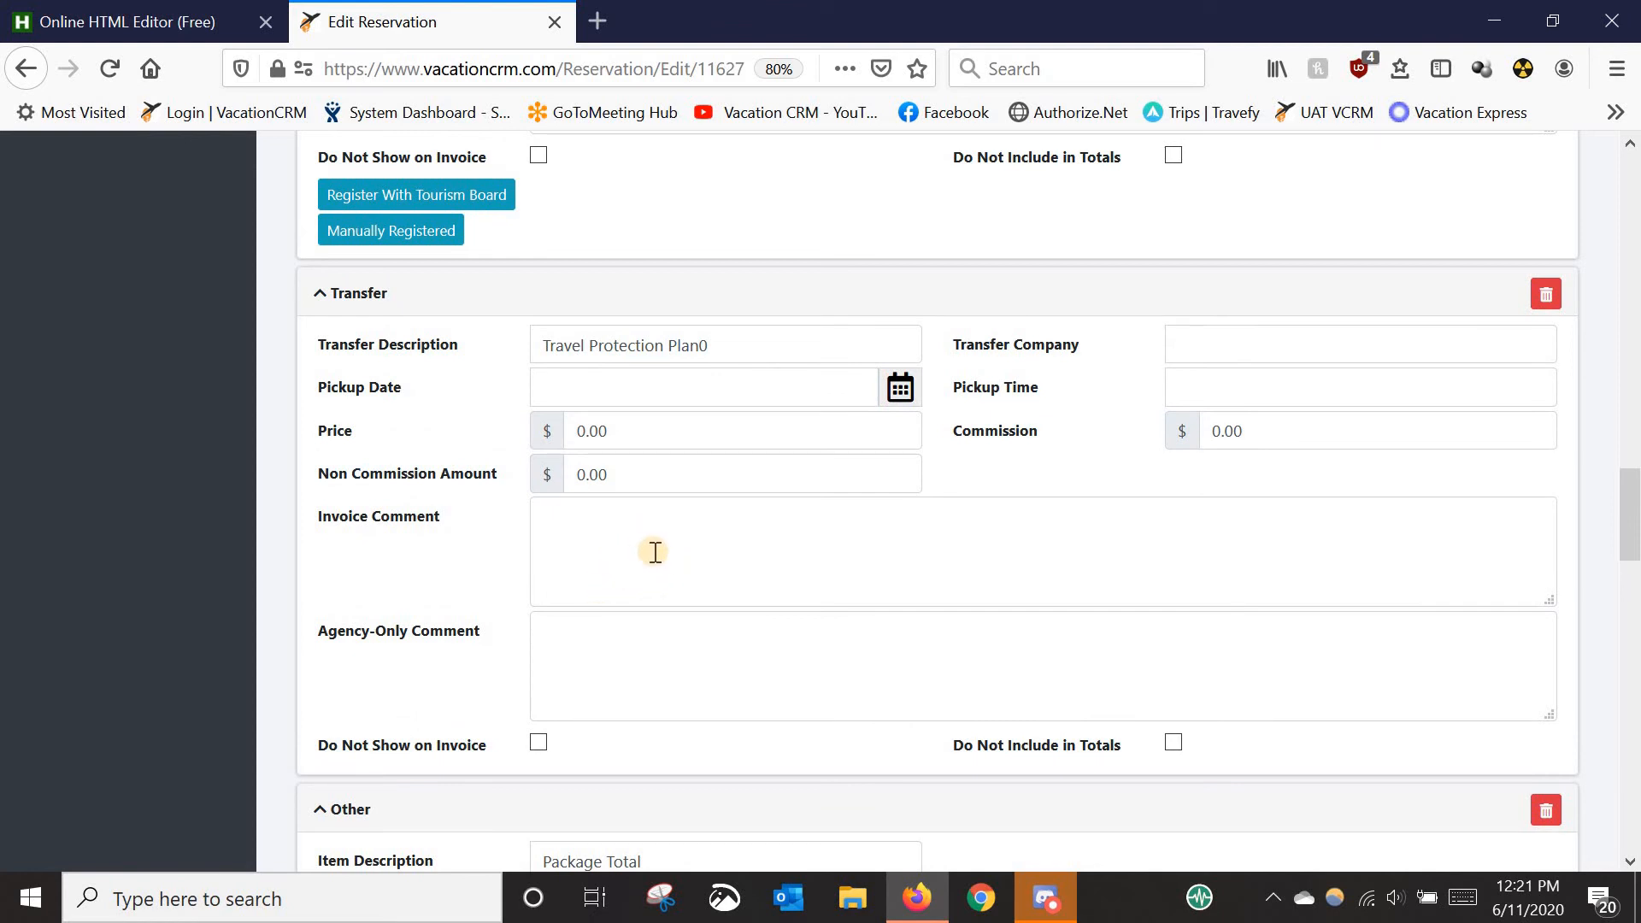
scroll(729, 568, "down", 3)
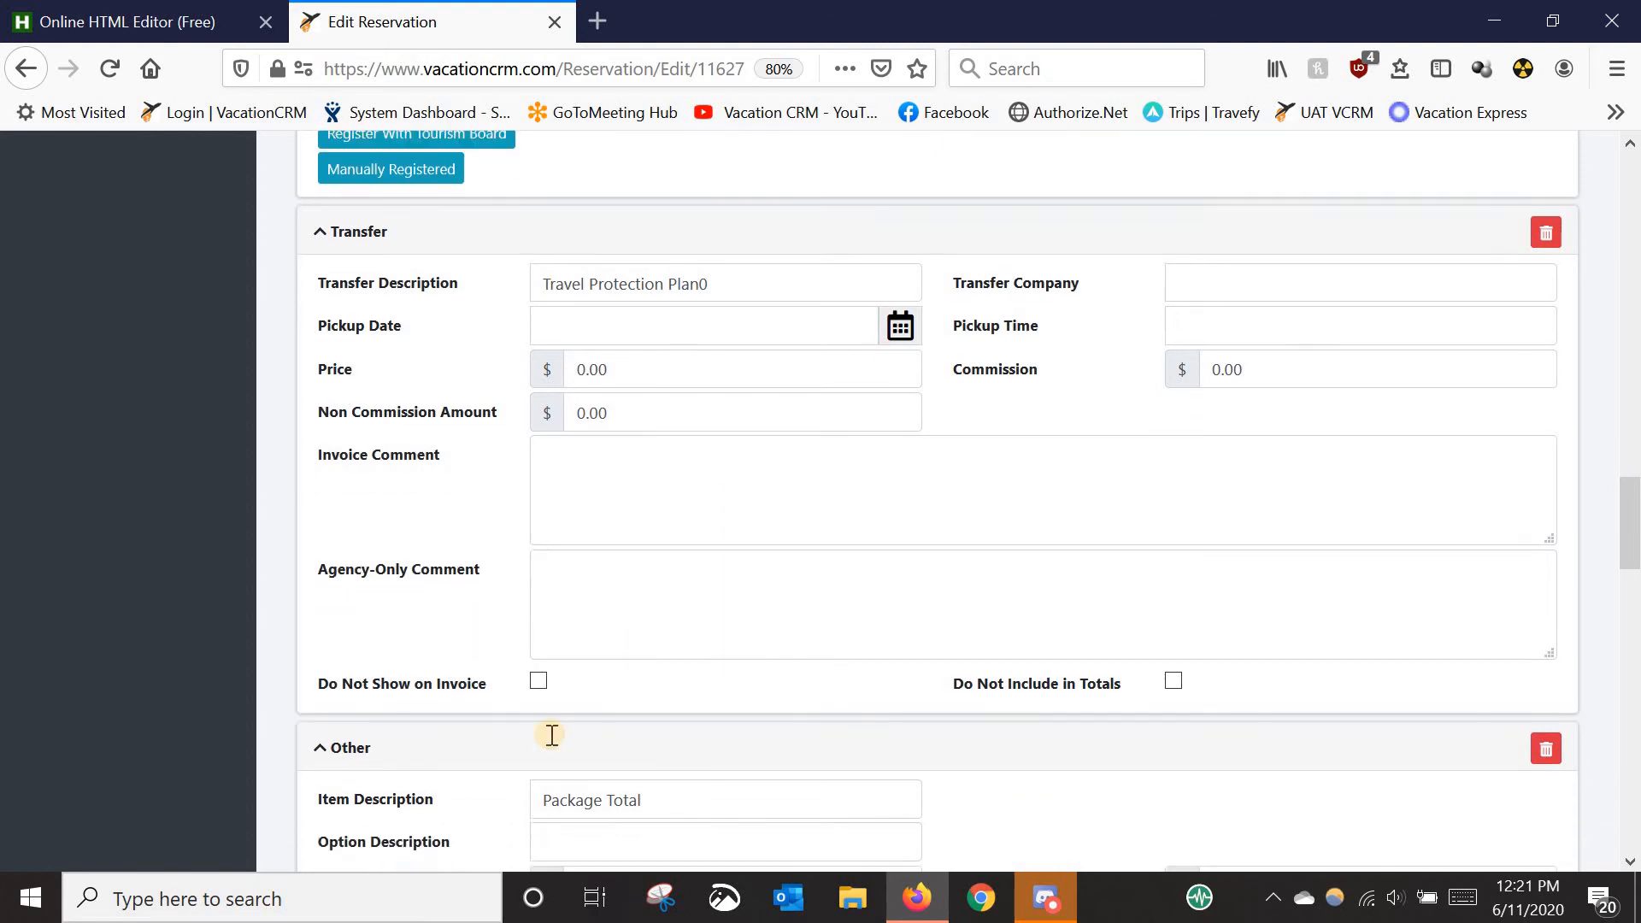
scroll(802, 641, "down", 7)
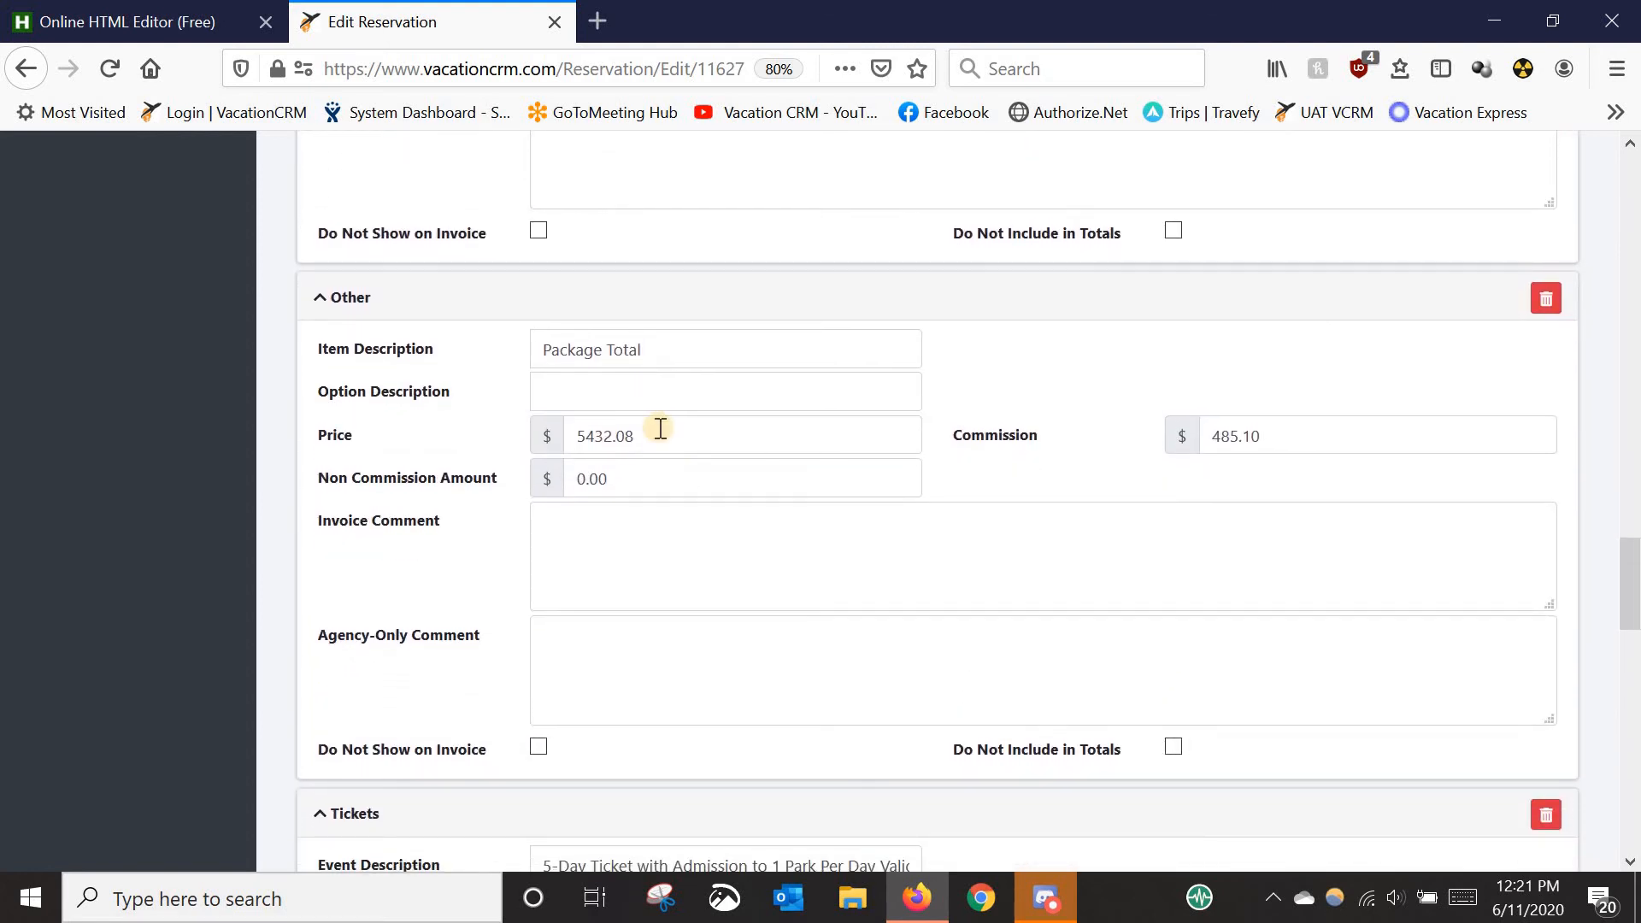
- Confirm the Package Total price is 5432.08 and tick 'Do Not Show on Invoice' for it
left_click_drag(660, 429, 405, 443)
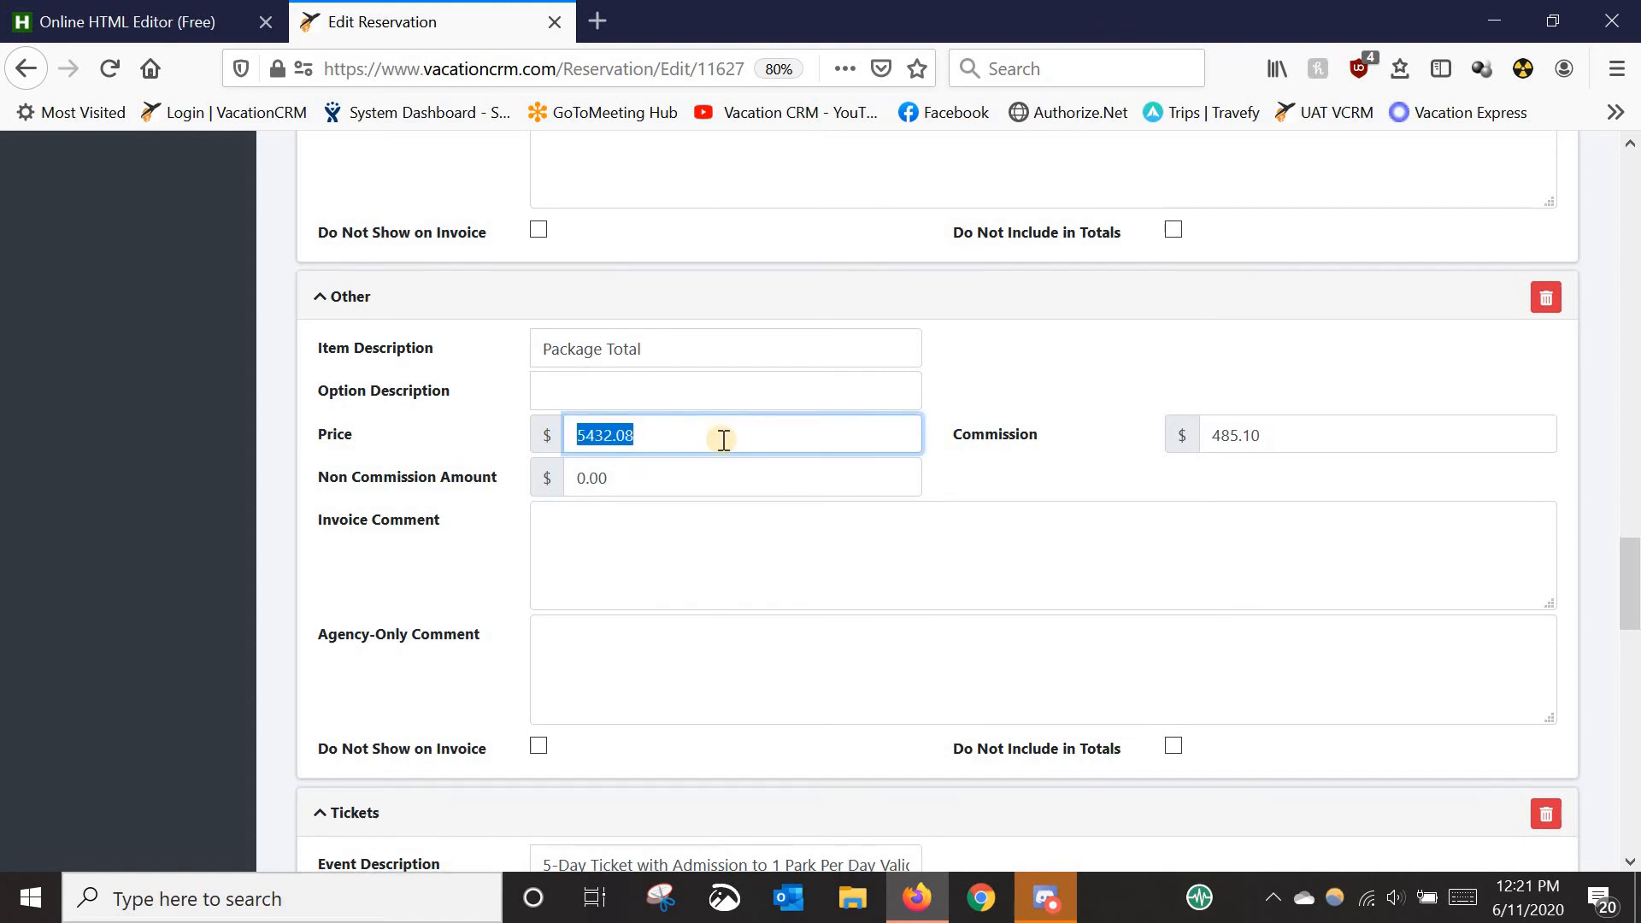
scroll(723, 439, "up", 12)
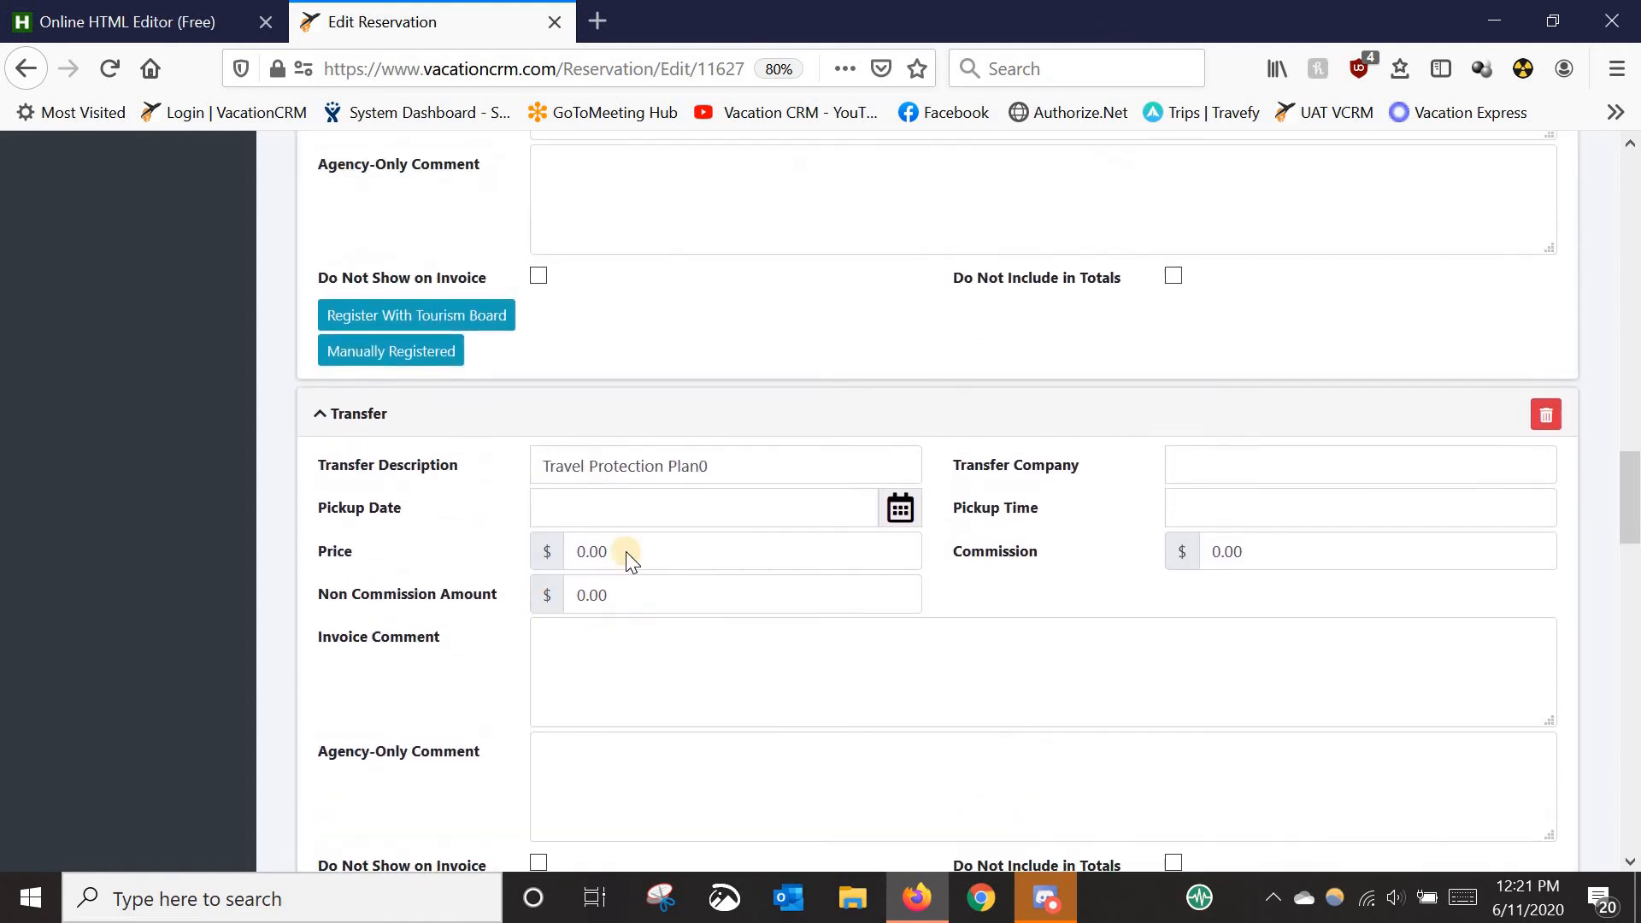
scroll(701, 414, "up", 3)
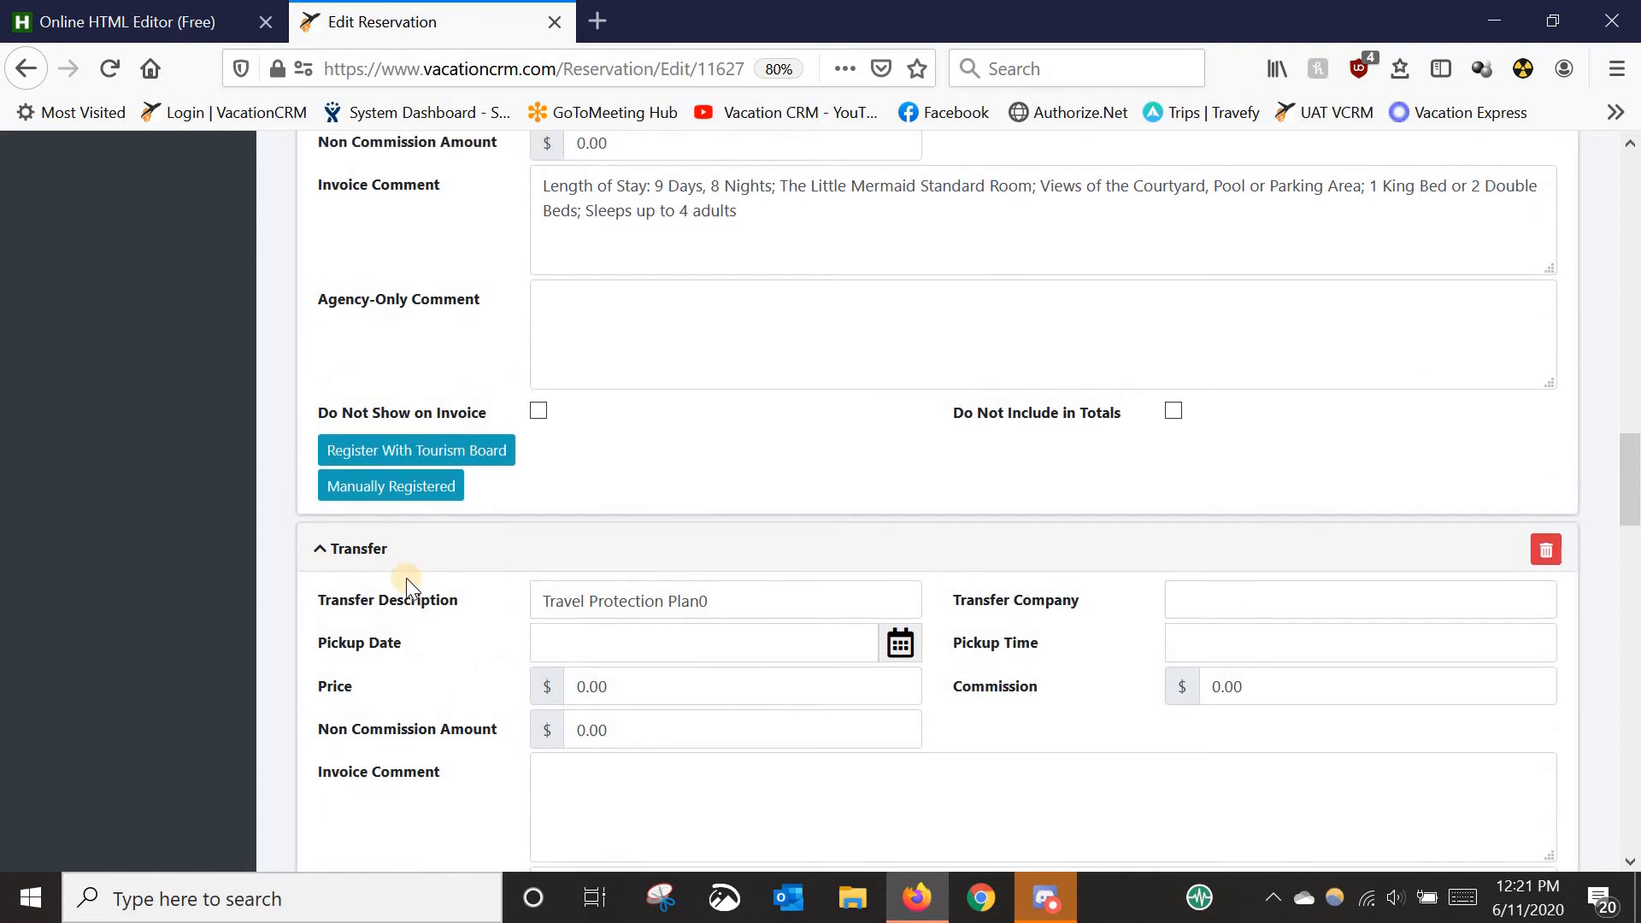
scroll(674, 648, "down", 15)
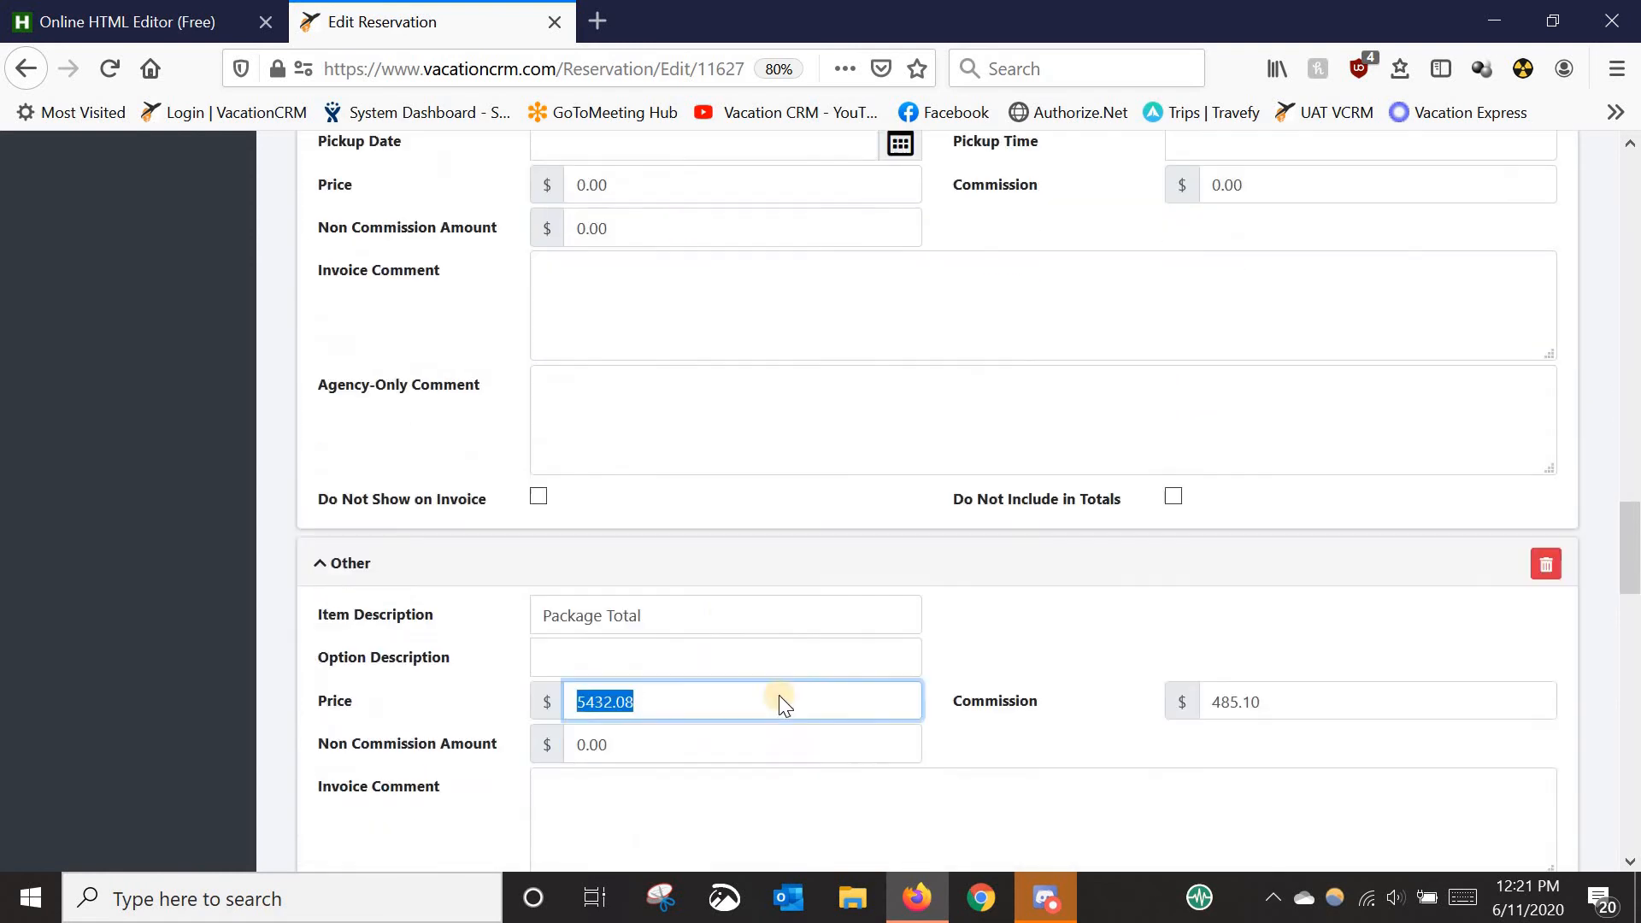
left_click(569, 662)
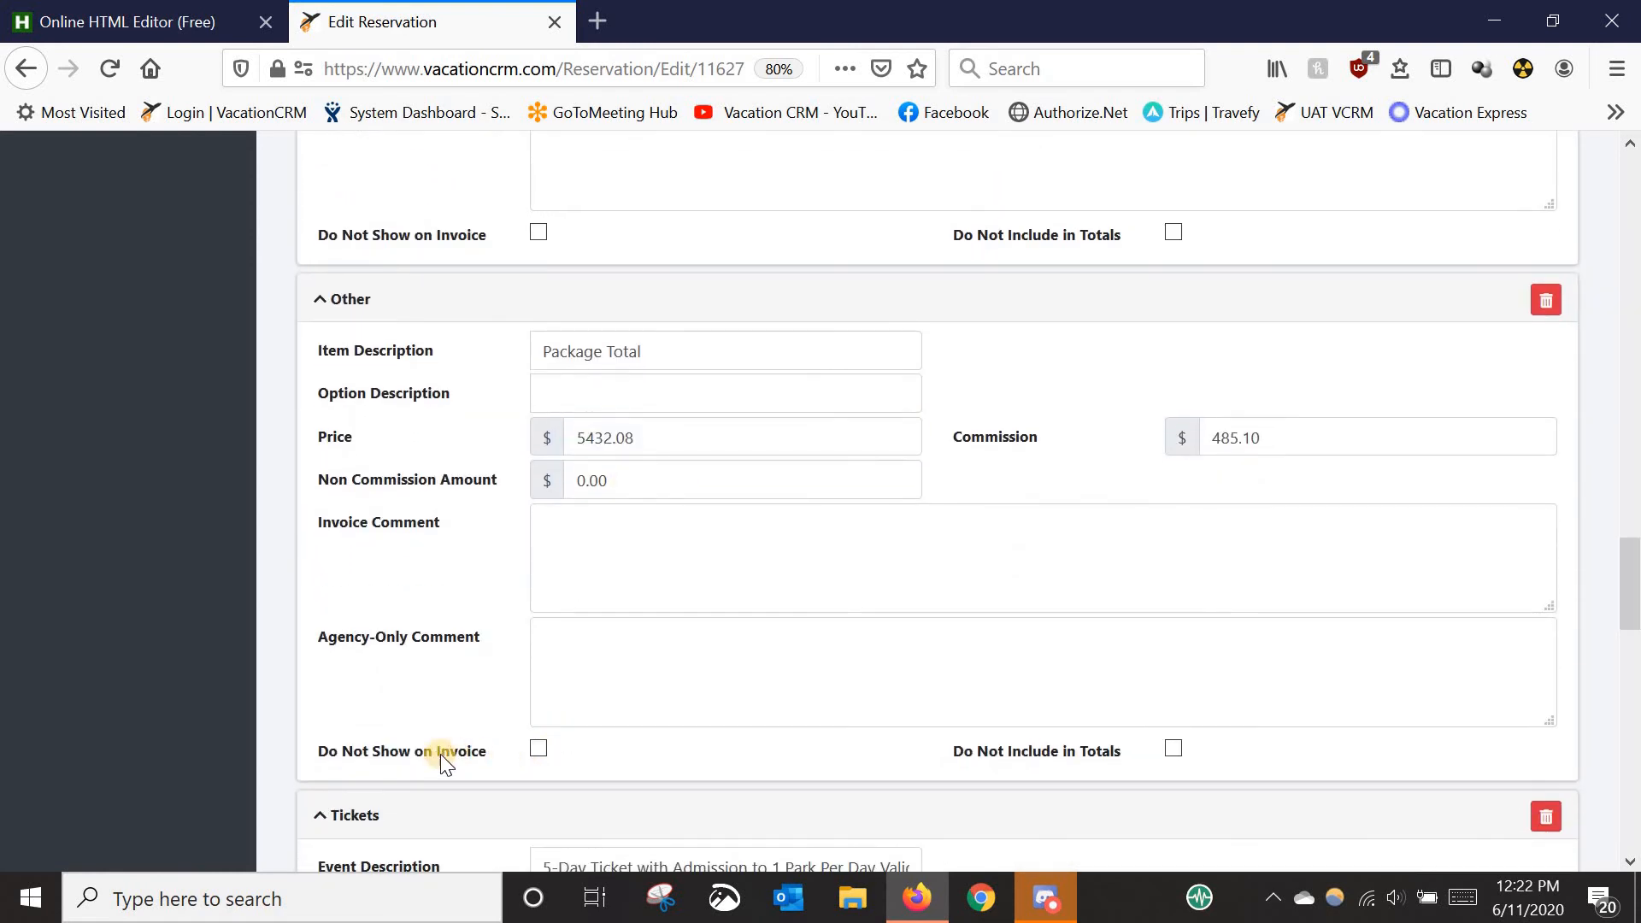
left_click(539, 748)
triple_click(660, 351)
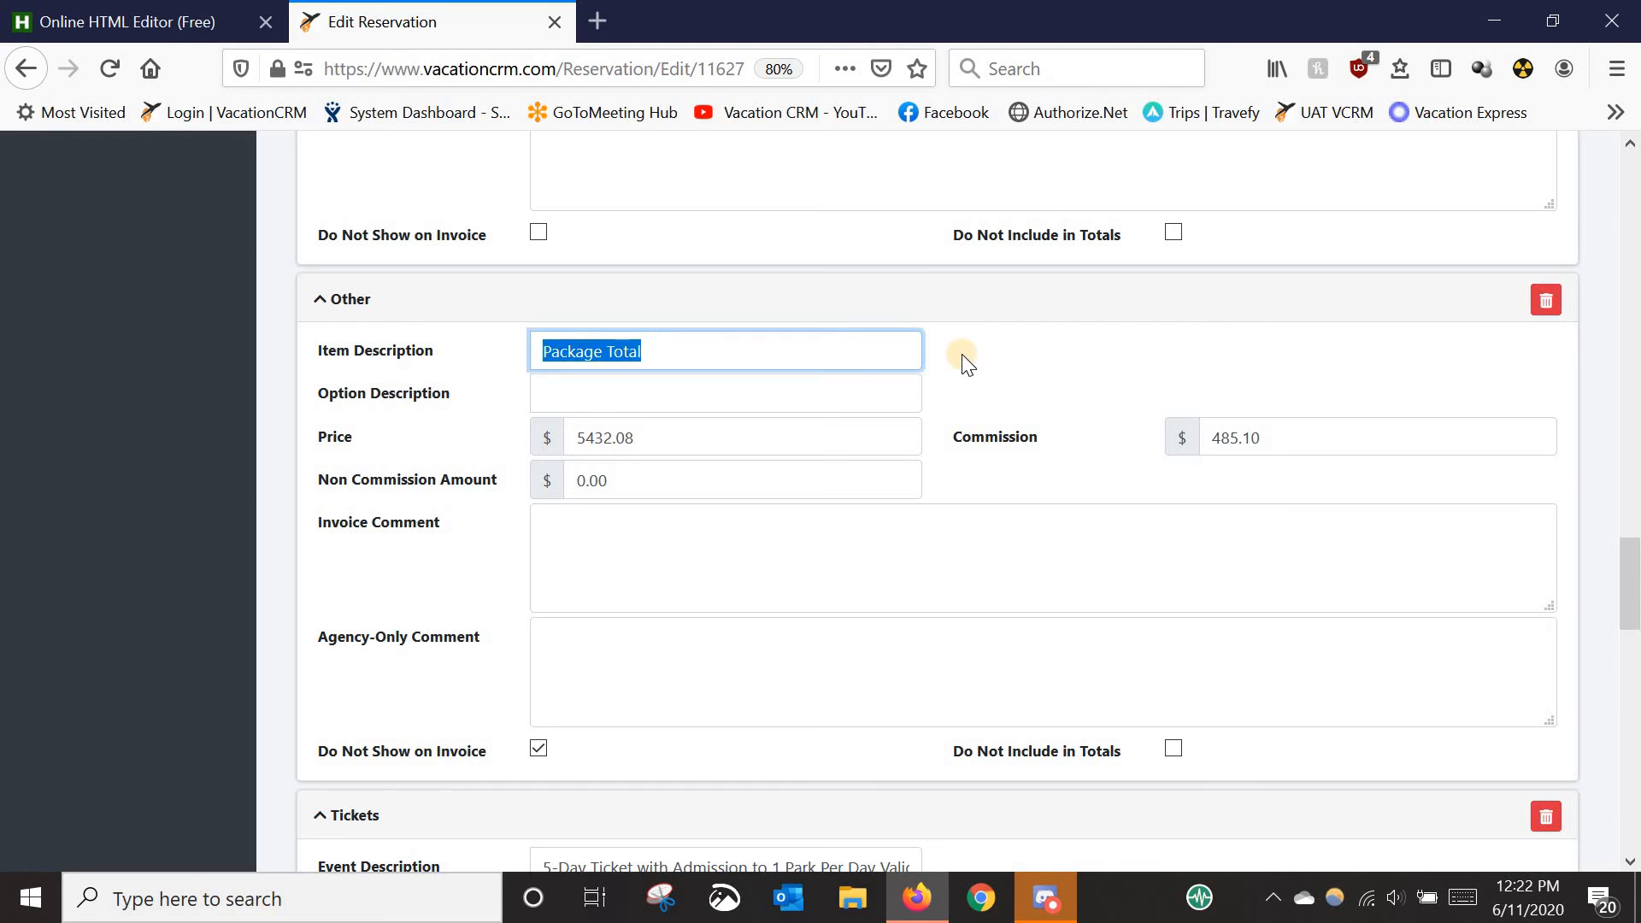
scroll(1175, 641, "down", 3)
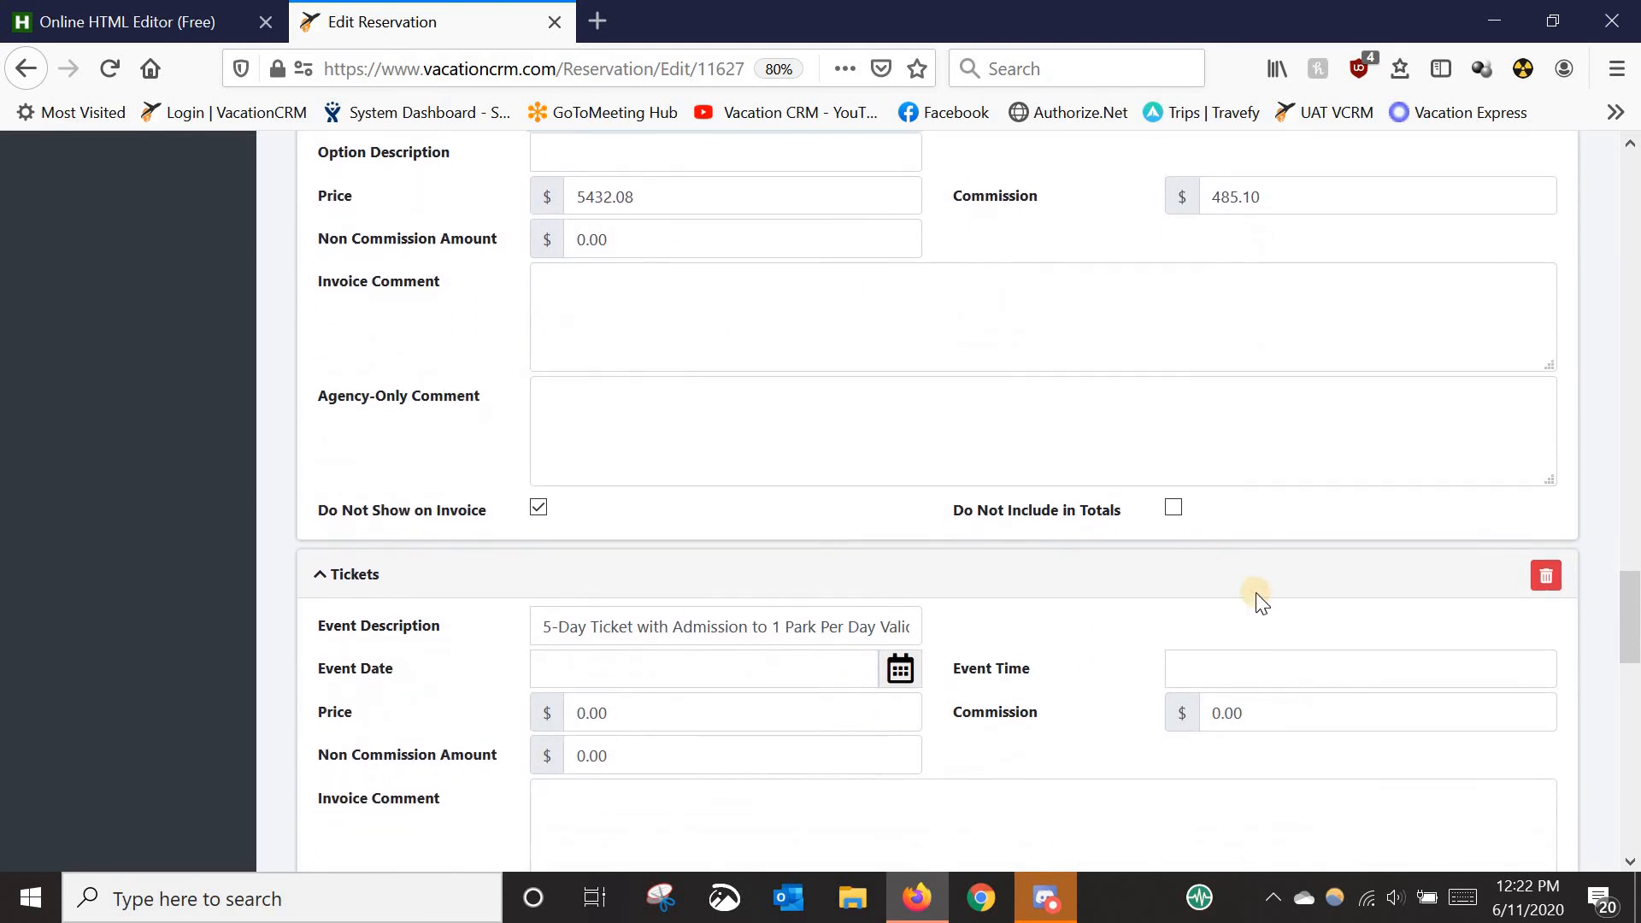
scroll(1255, 592, "down", 5)
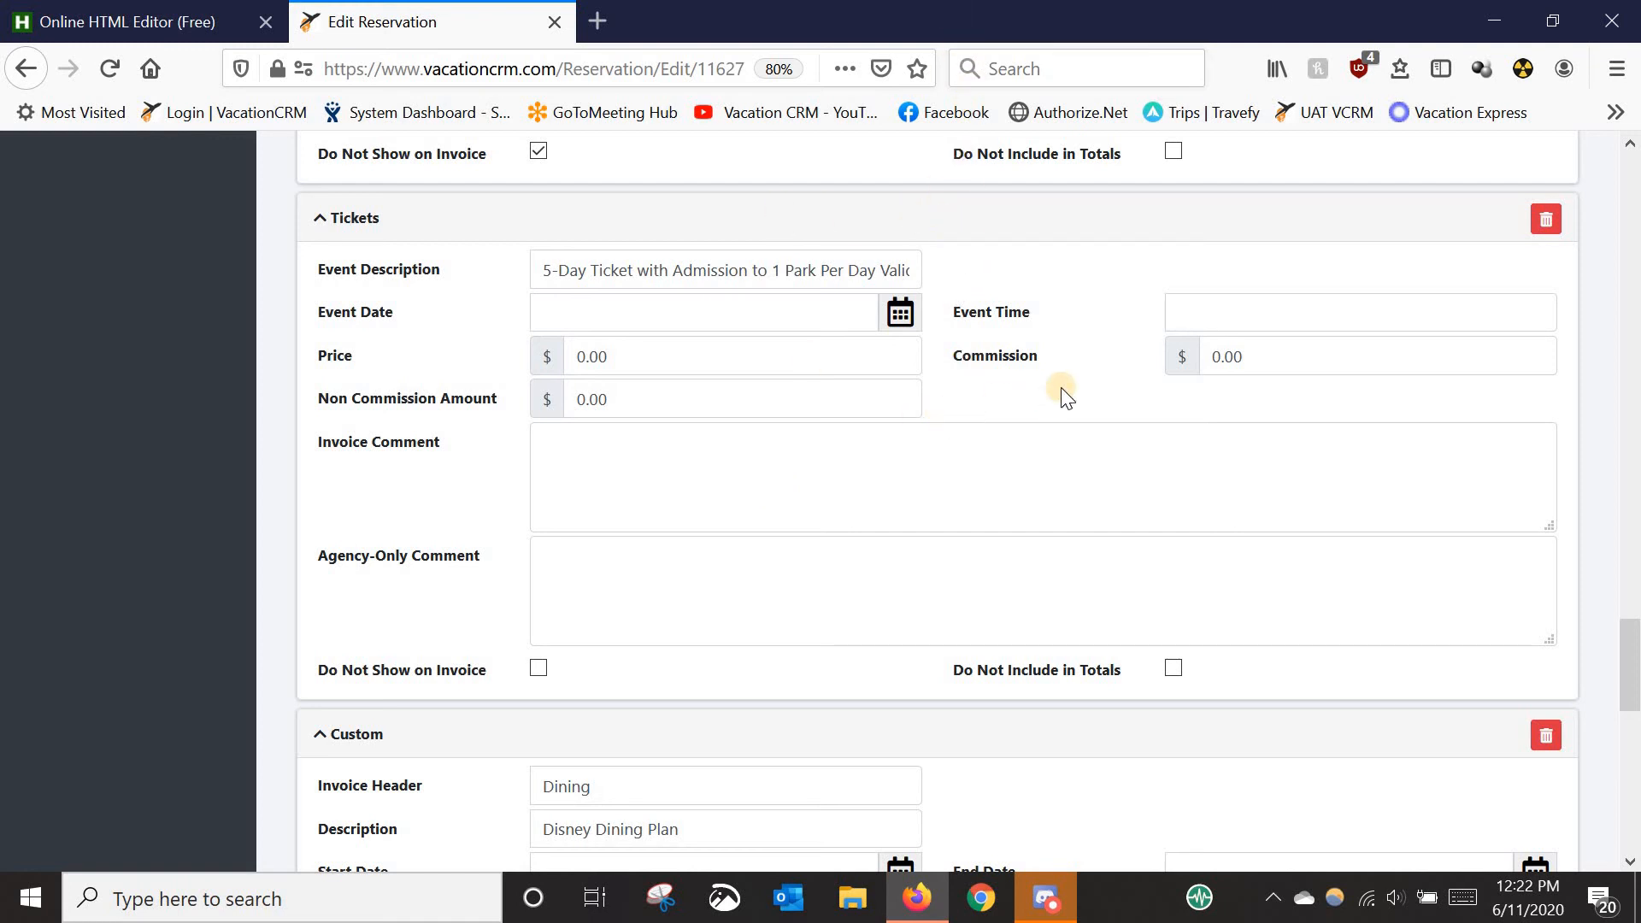
scroll(896, 540, "down", 1)
scroll(895, 532, "down", 5)
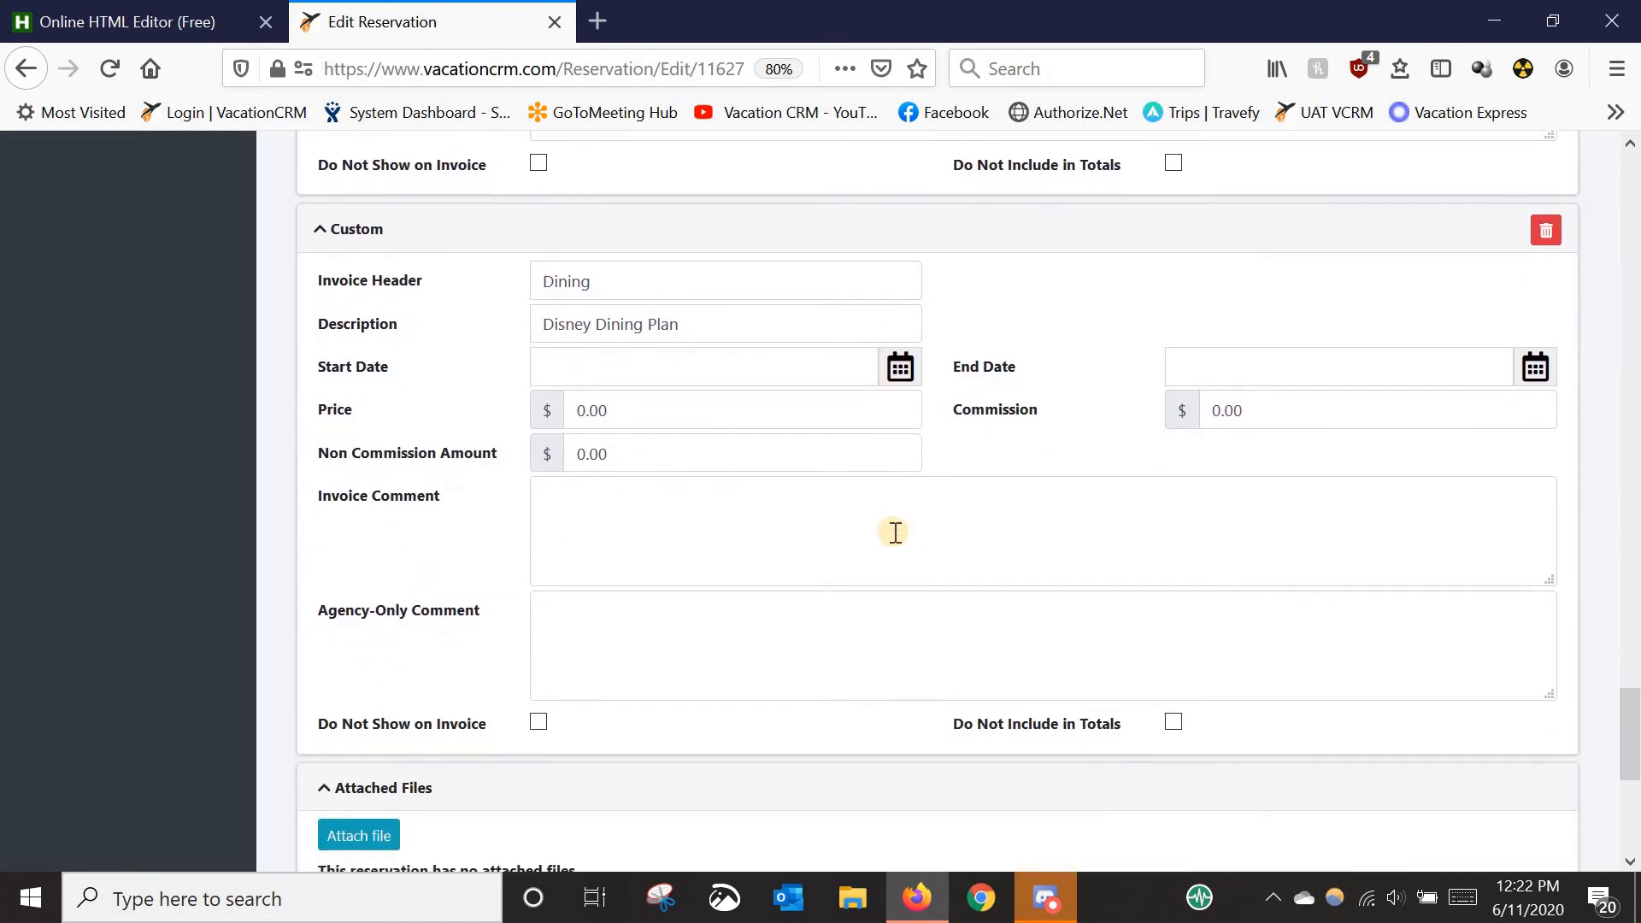
left_click(610, 520)
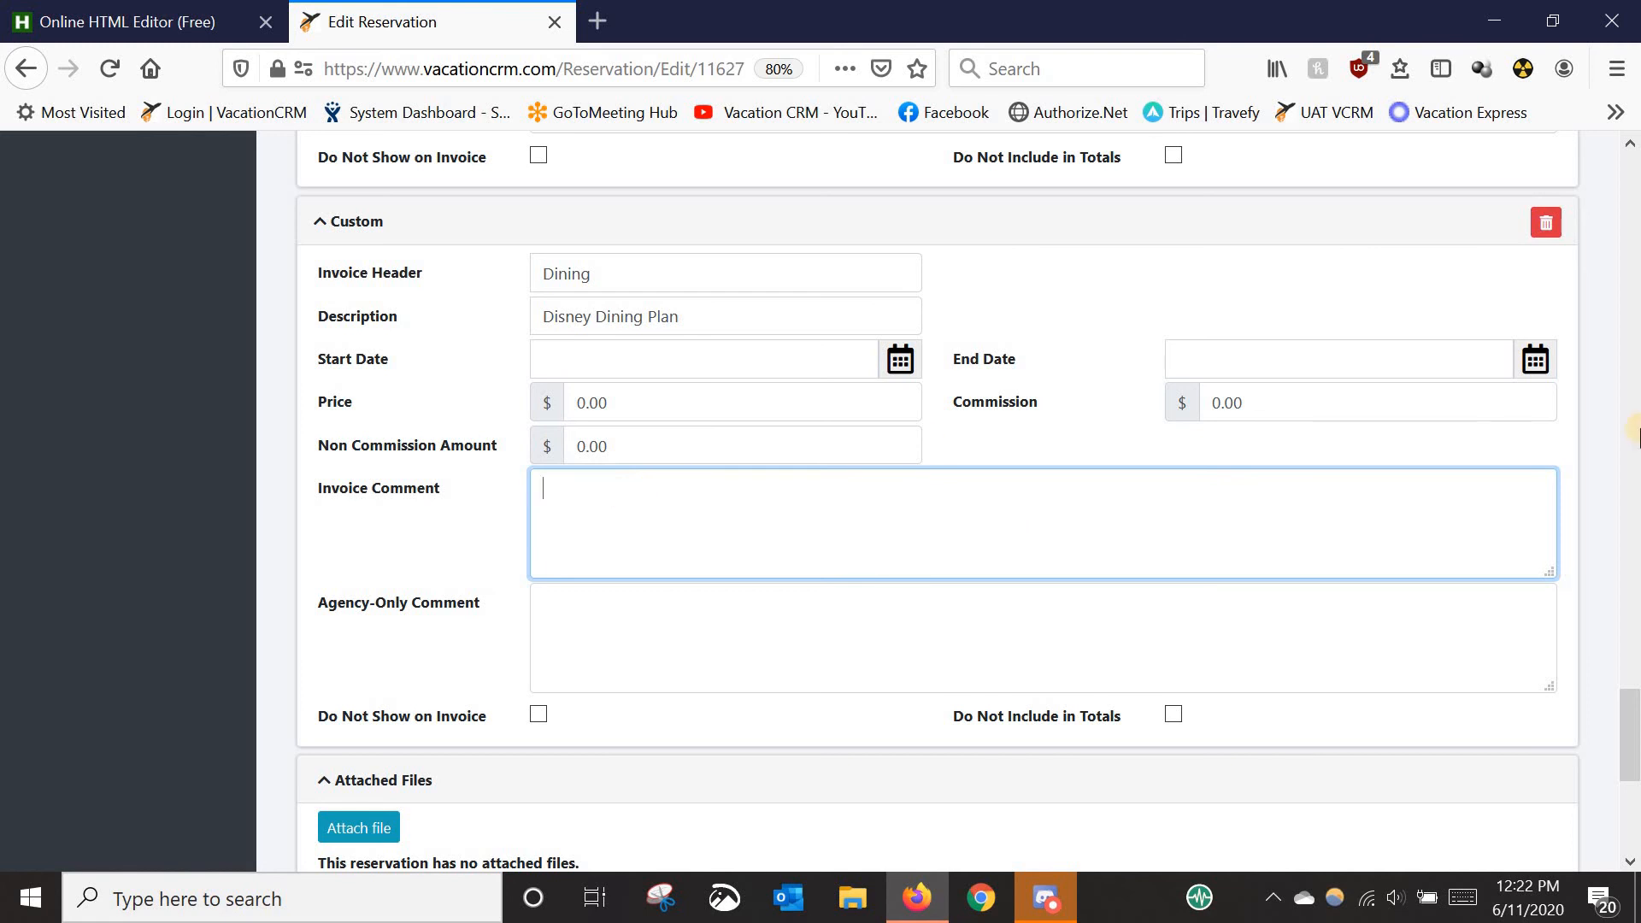
left_click_drag(1632, 684, 1629, 147)
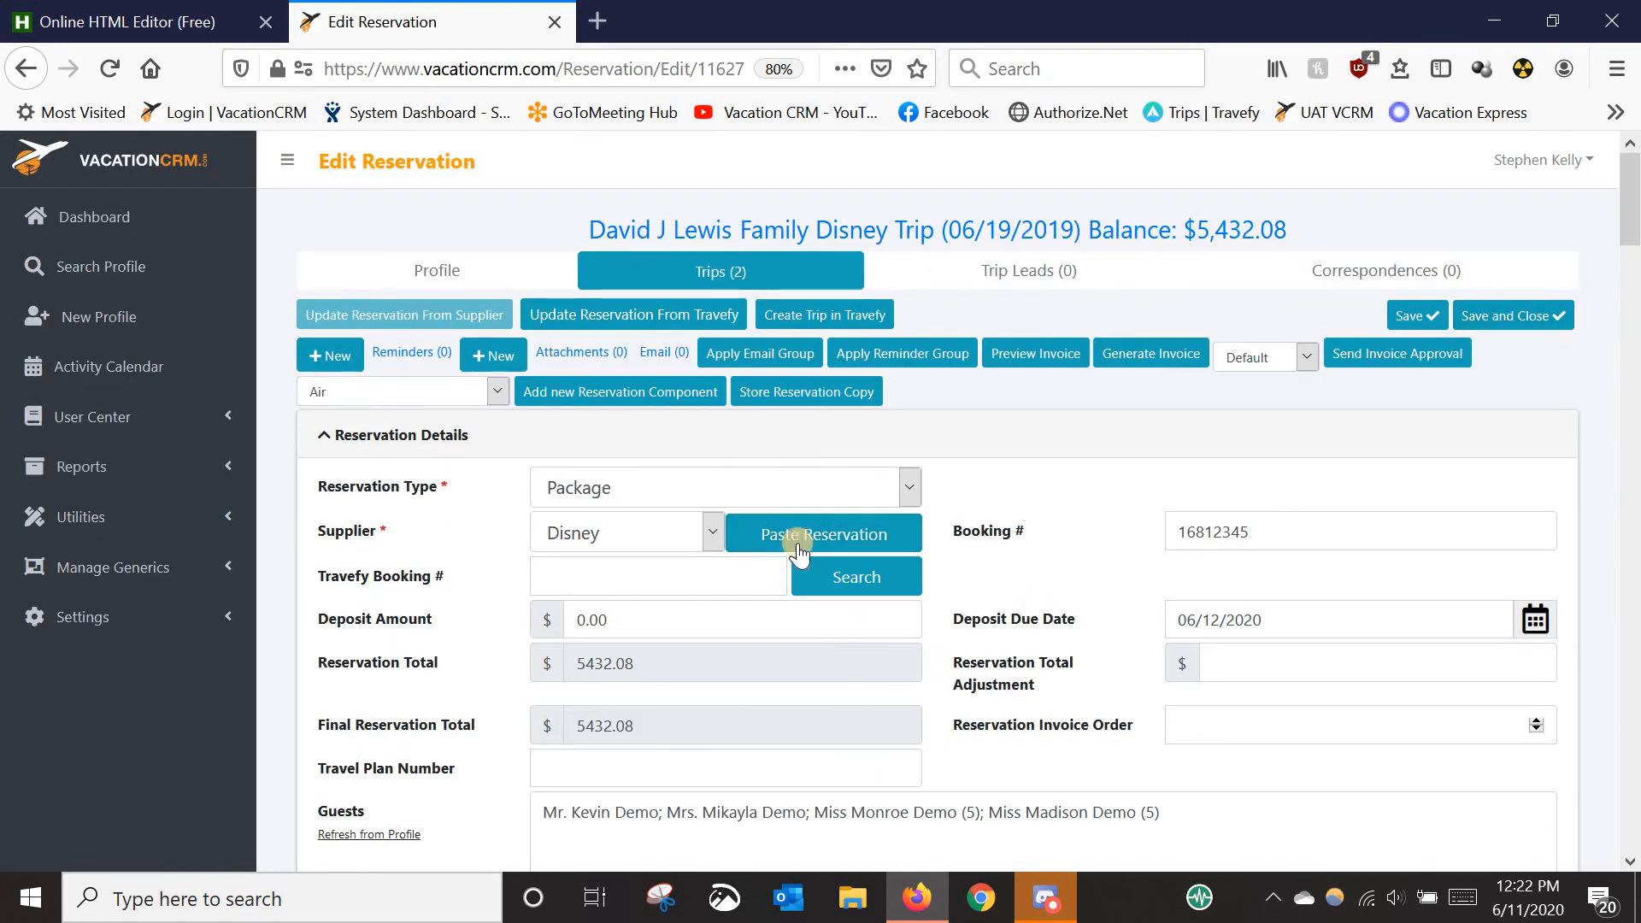
- On the Family Disney Trip's Edit Trip page, verify the $5,432.08 Disney Package under Trip Reservations
left_click(908, 246)
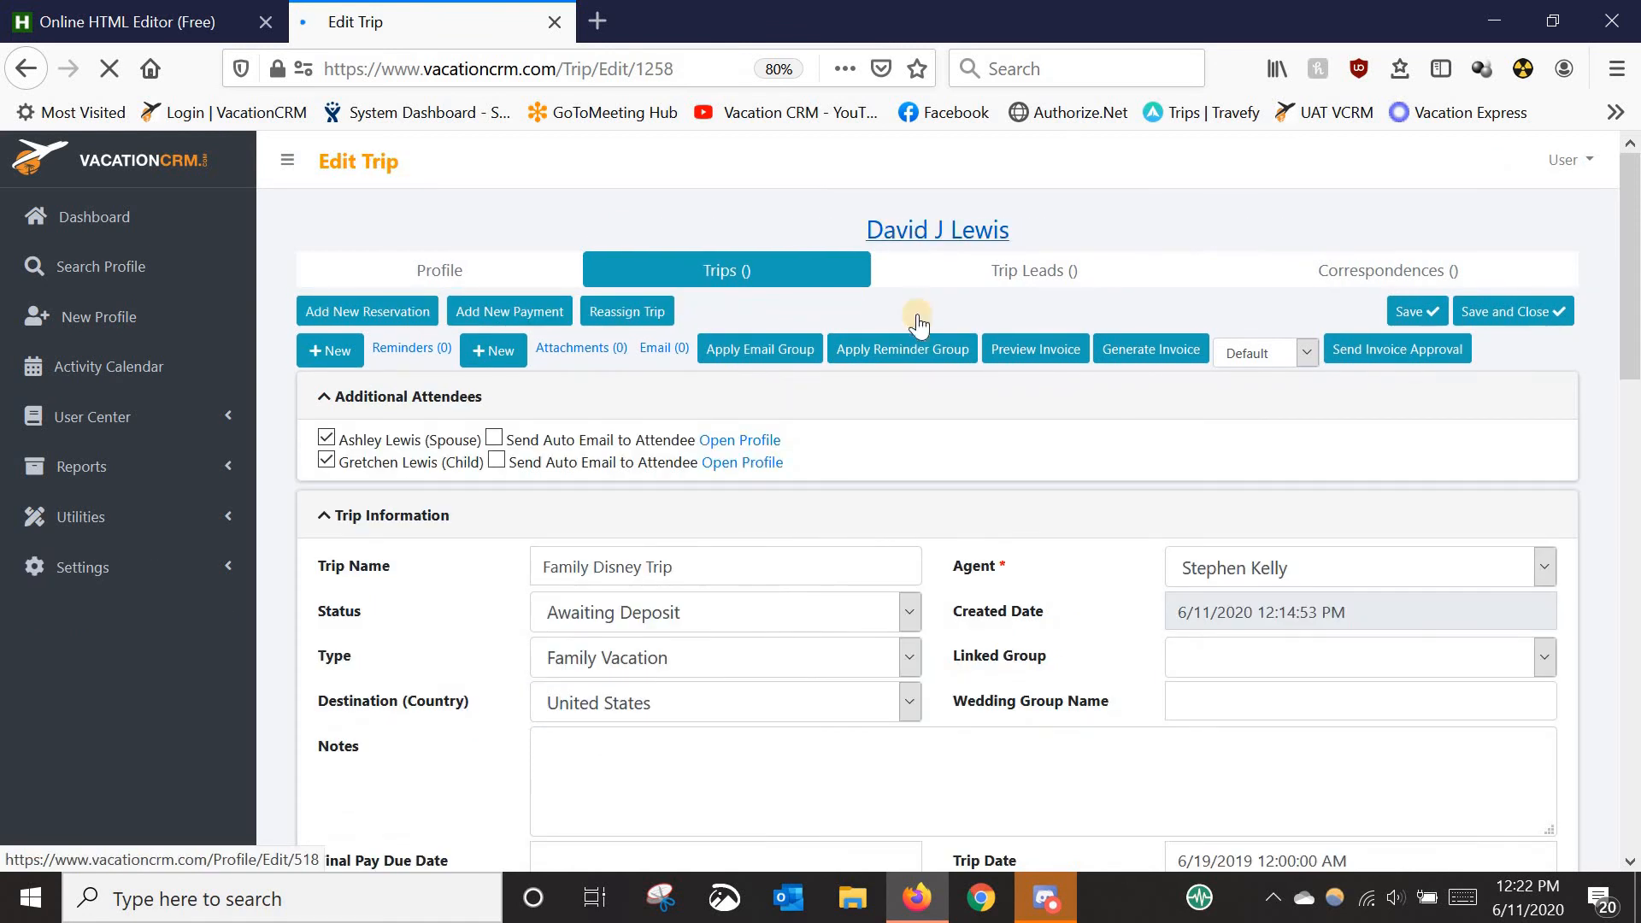
scroll(922, 486, "down", 3)
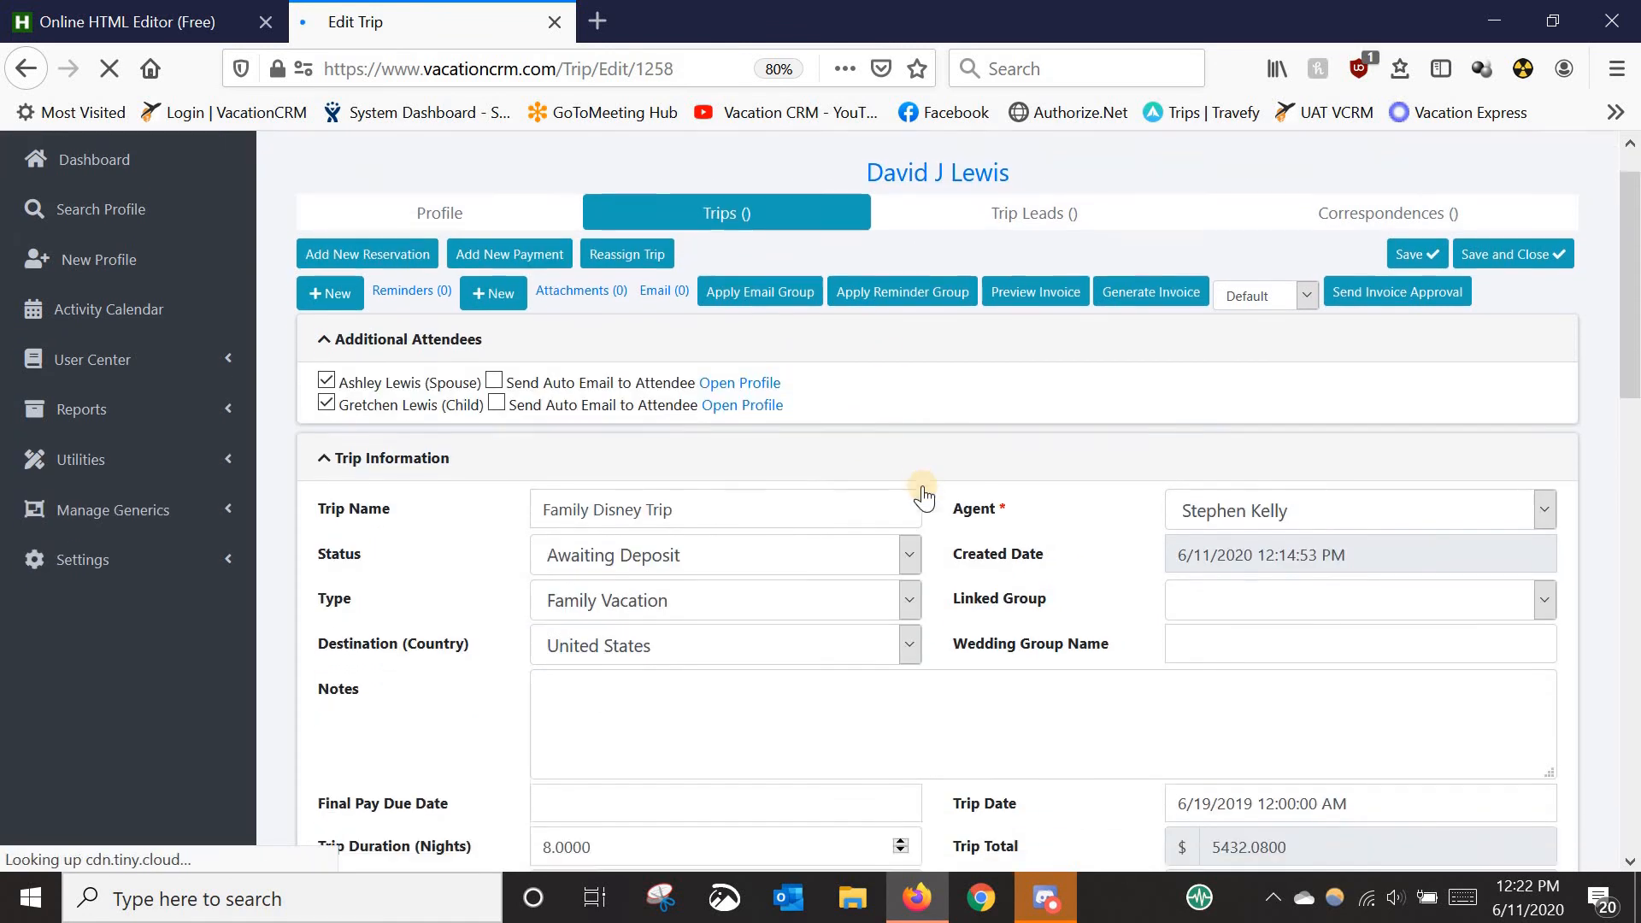
scroll(924, 485, "down", 10)
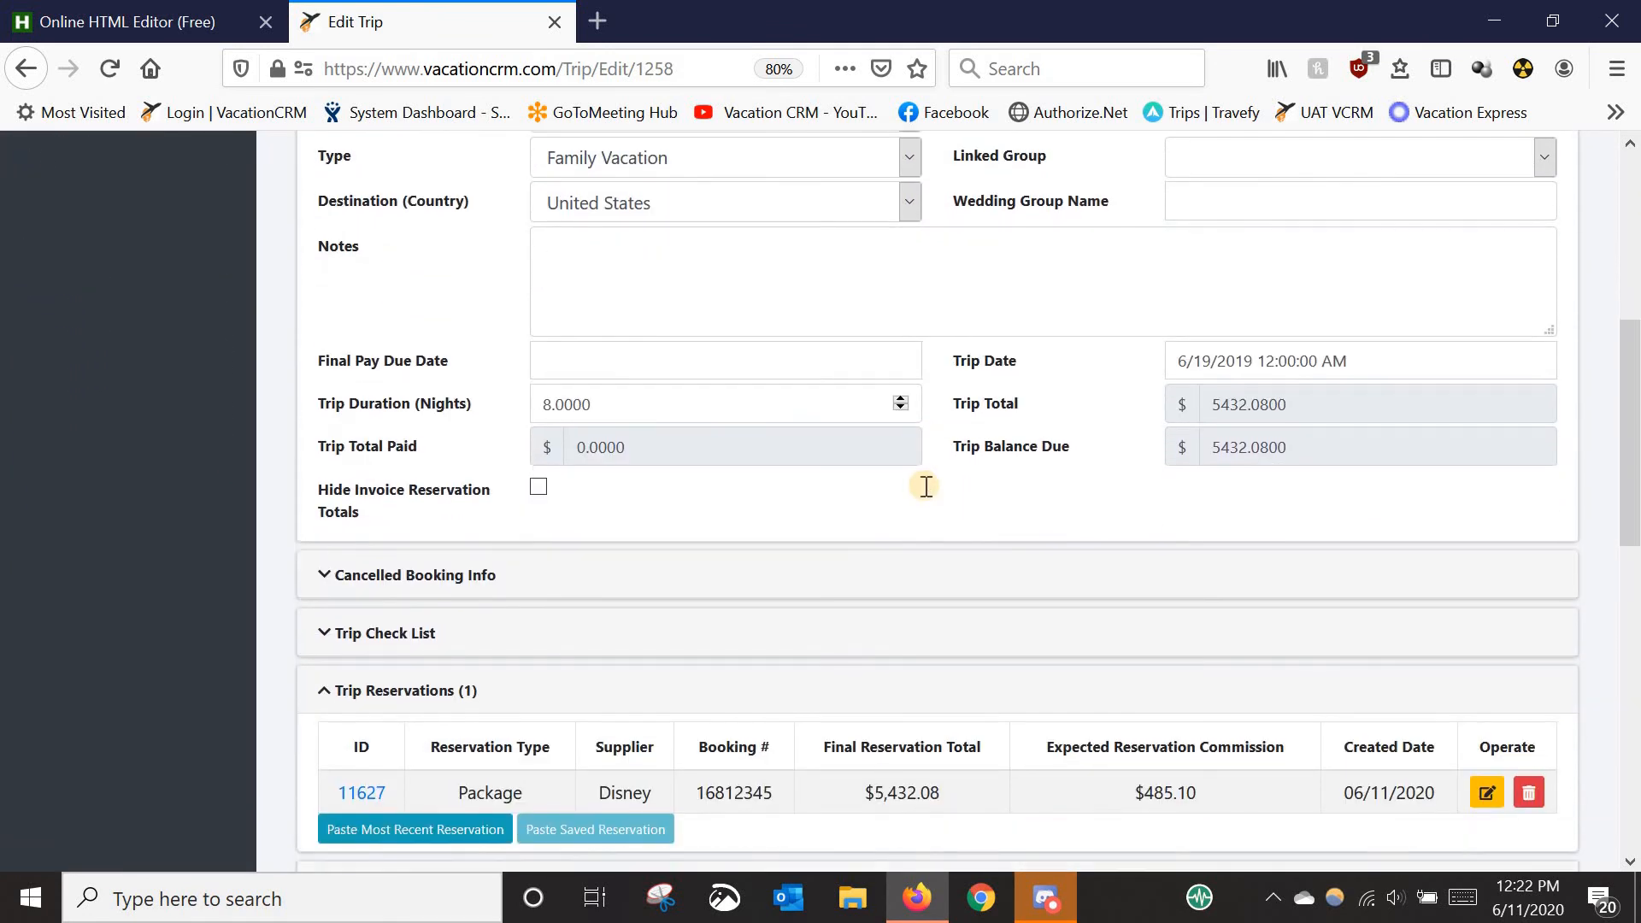
scroll(954, 503, "down", 1)
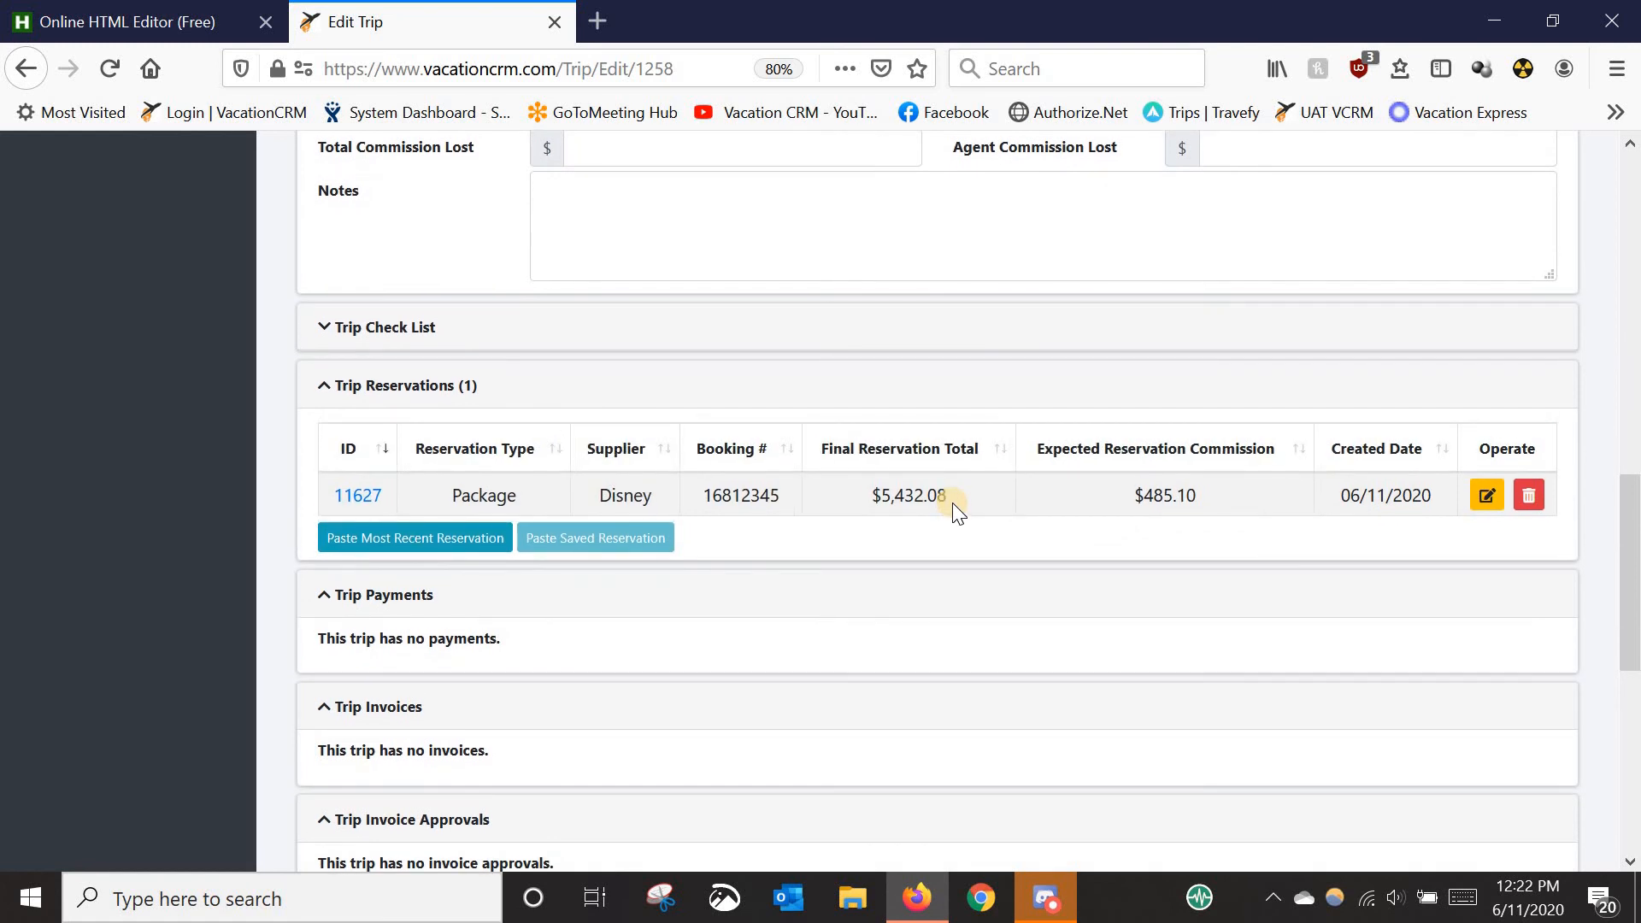
scroll(446, 526, "down", 2)
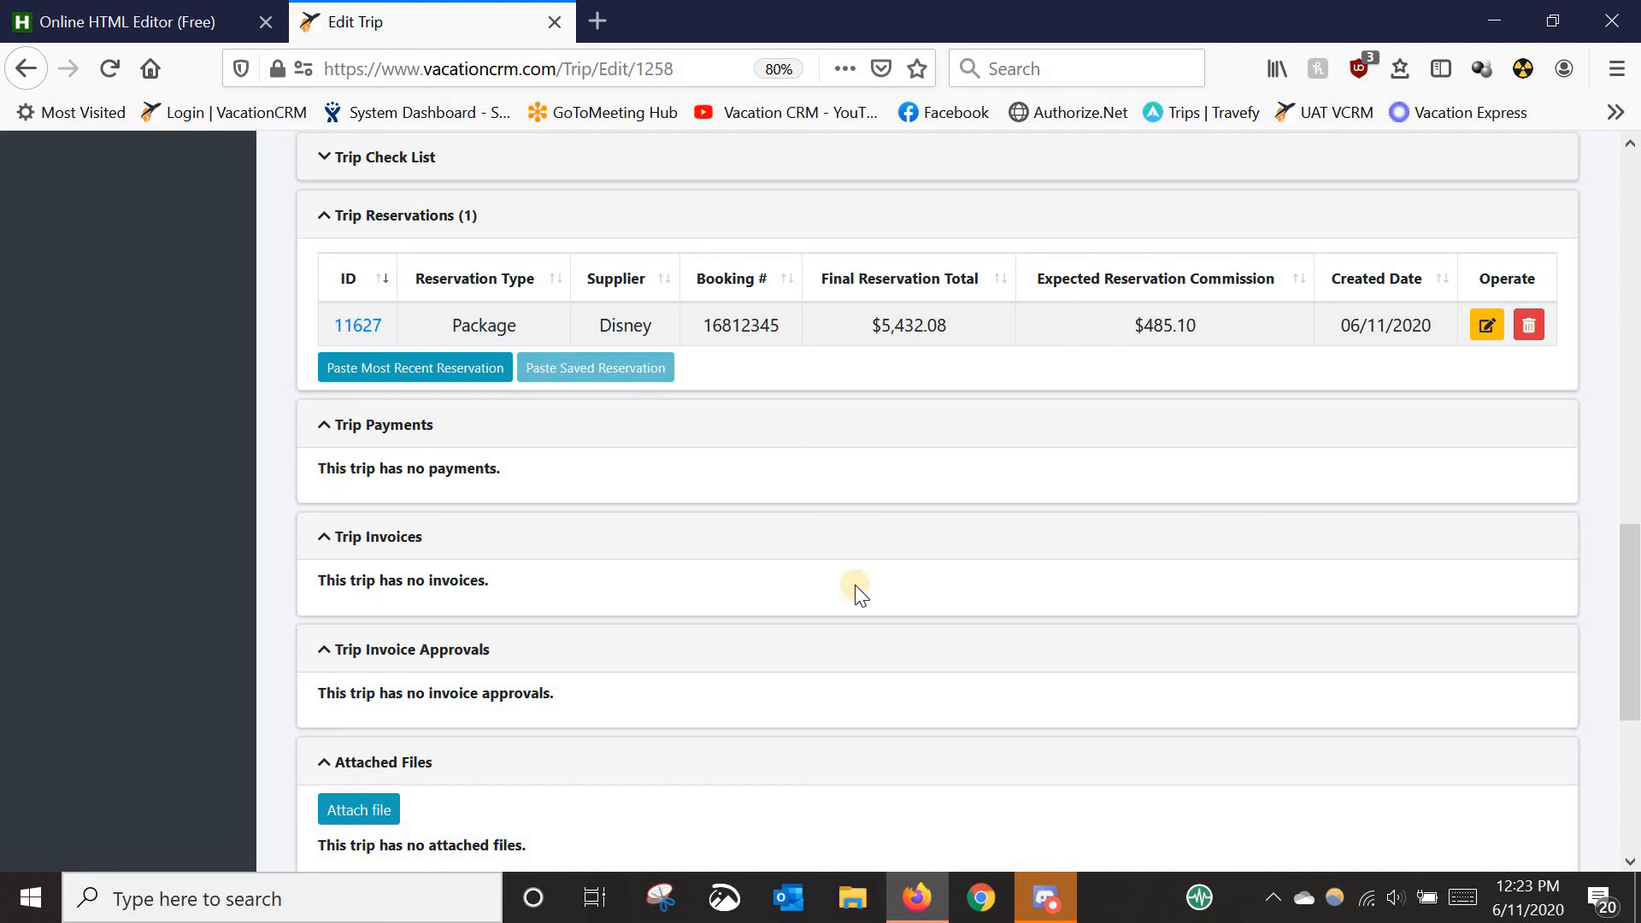
left_click_drag(1631, 589, 1618, 156)
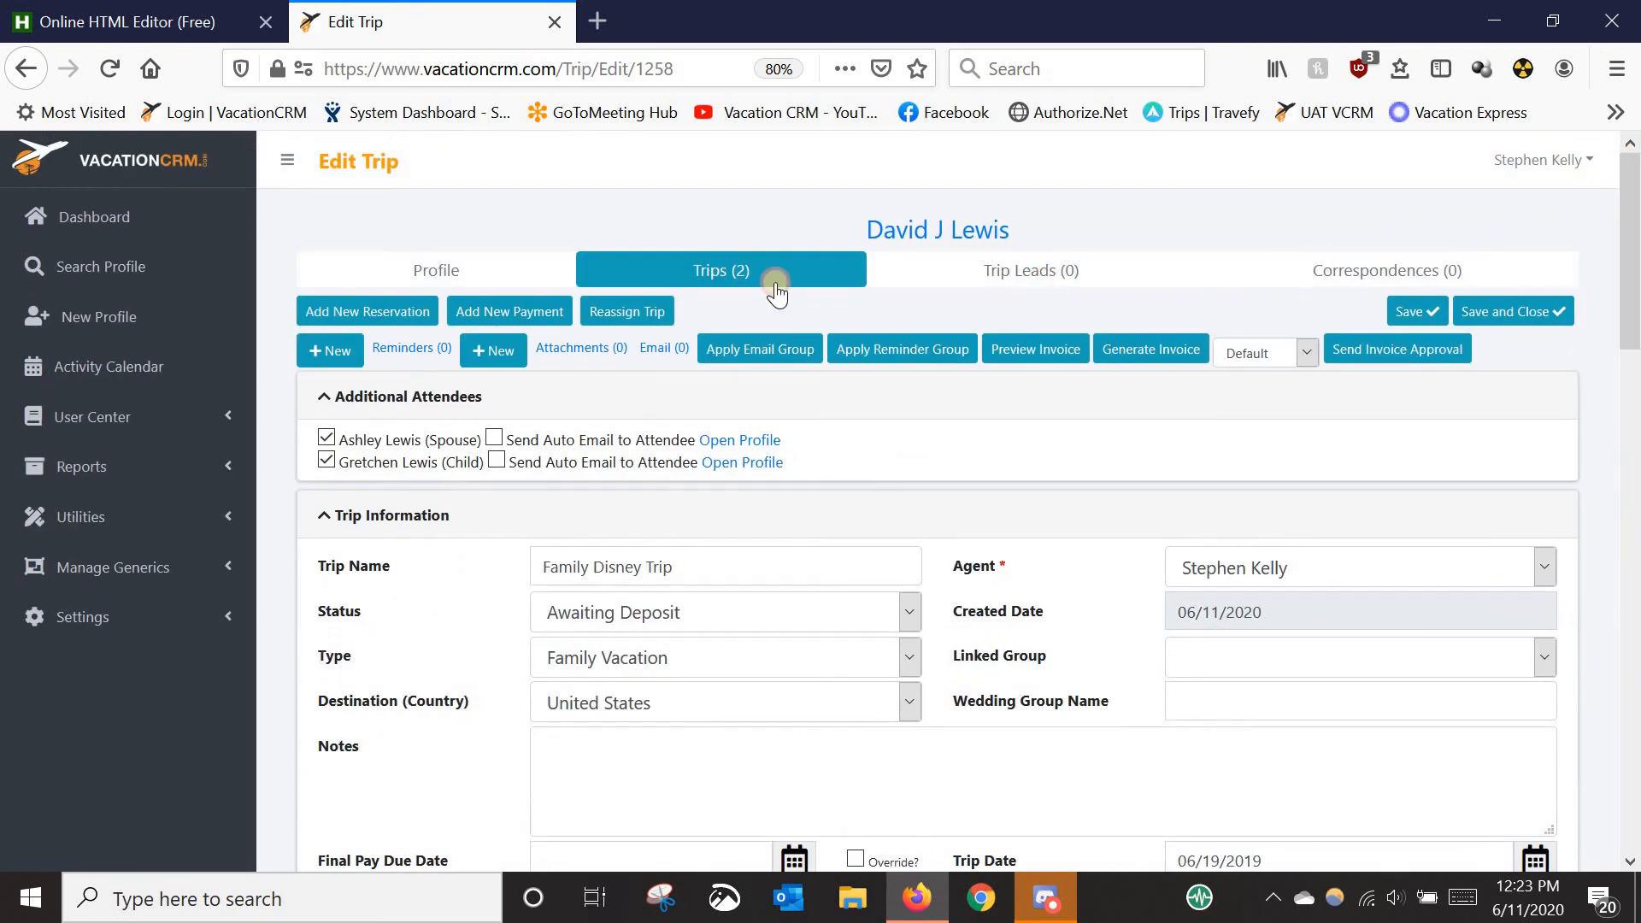